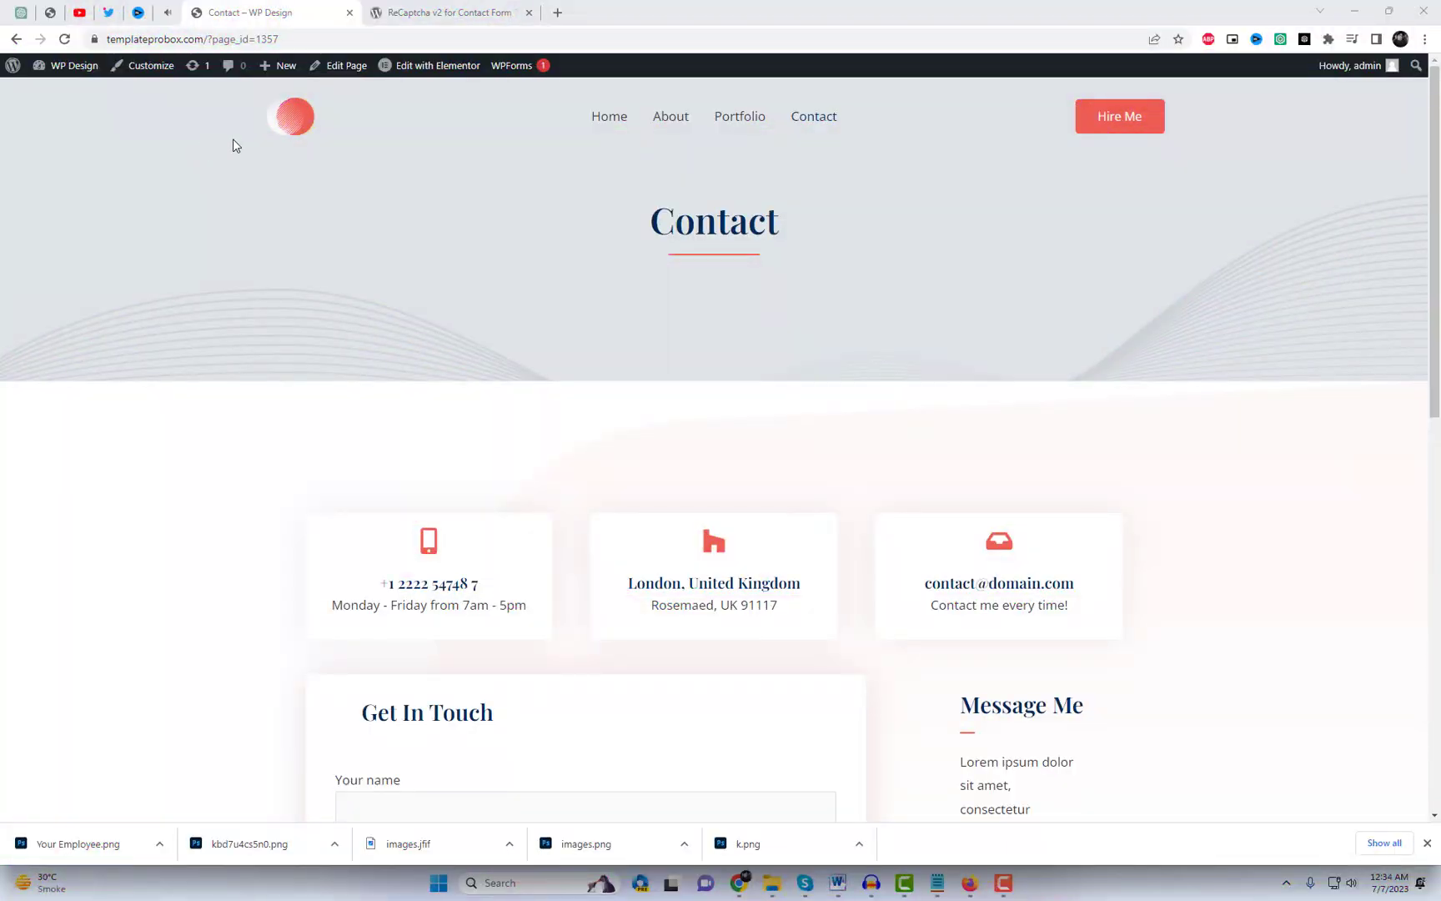
Scroll through the Contact page form, trying its name and email fields
scroll(974, 454, down, 4)
scroll(974, 453, down, 2)
click(440, 363)
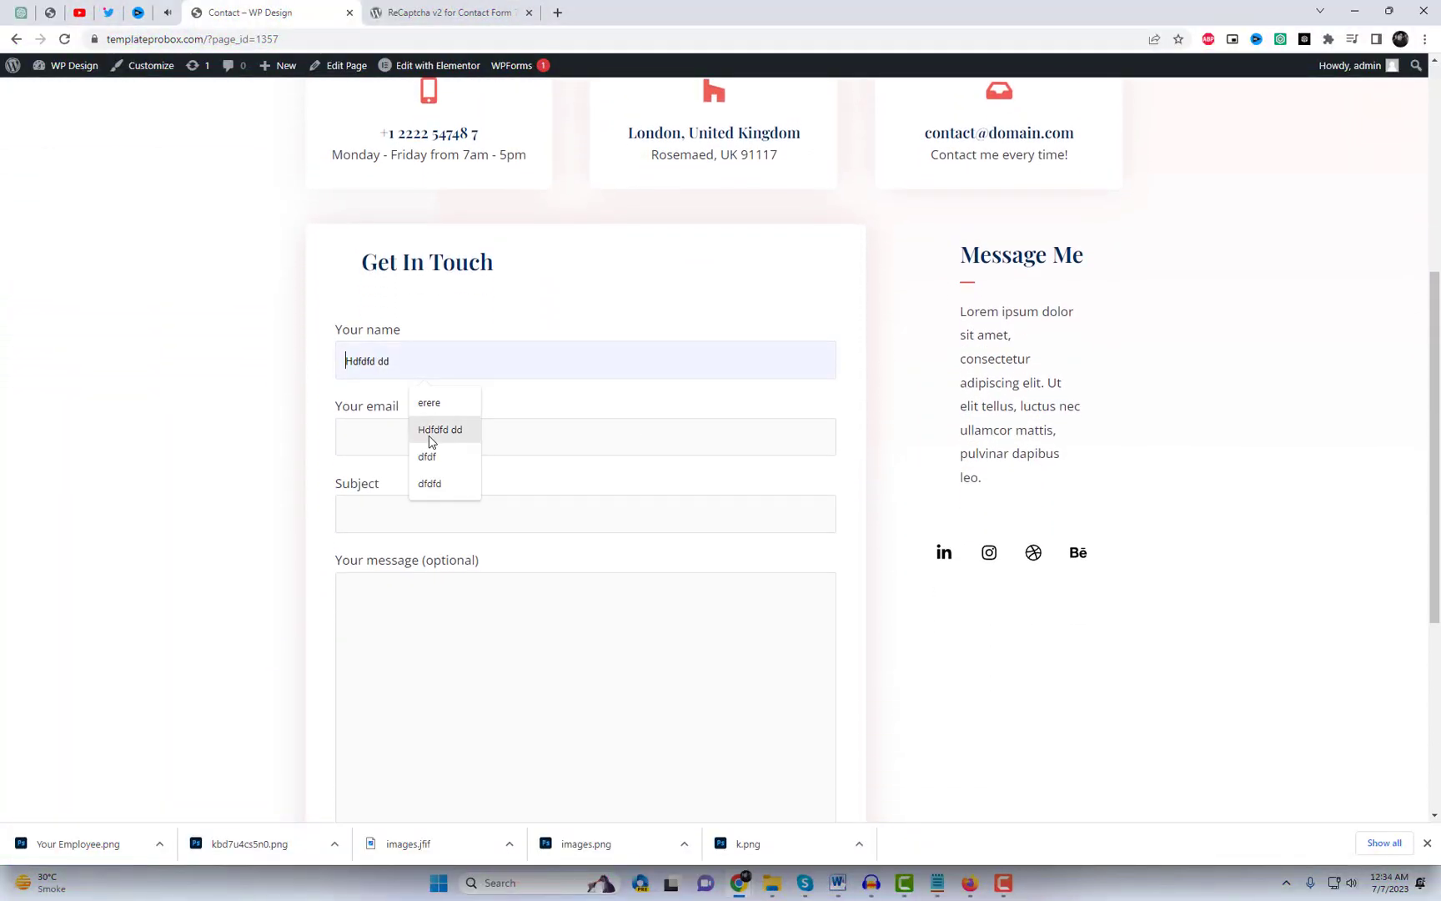
click(556, 439)
scroll(870, 606, down, 3)
scroll(868, 604, up, 1)
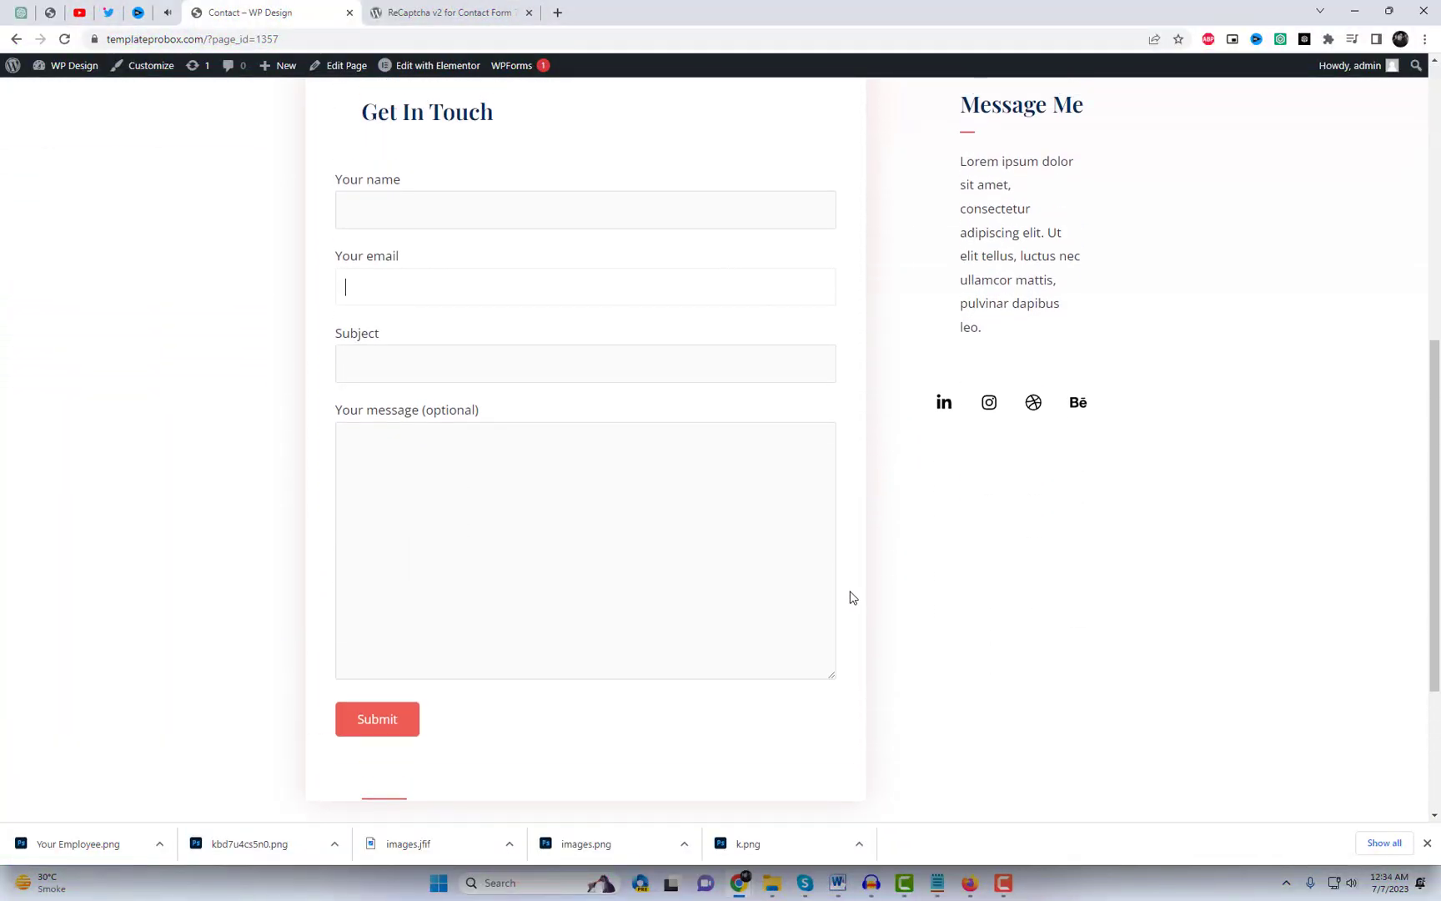
scroll(852, 598, down, 2)
scroll(851, 597, up, 1)
scroll(851, 597, up, 6)
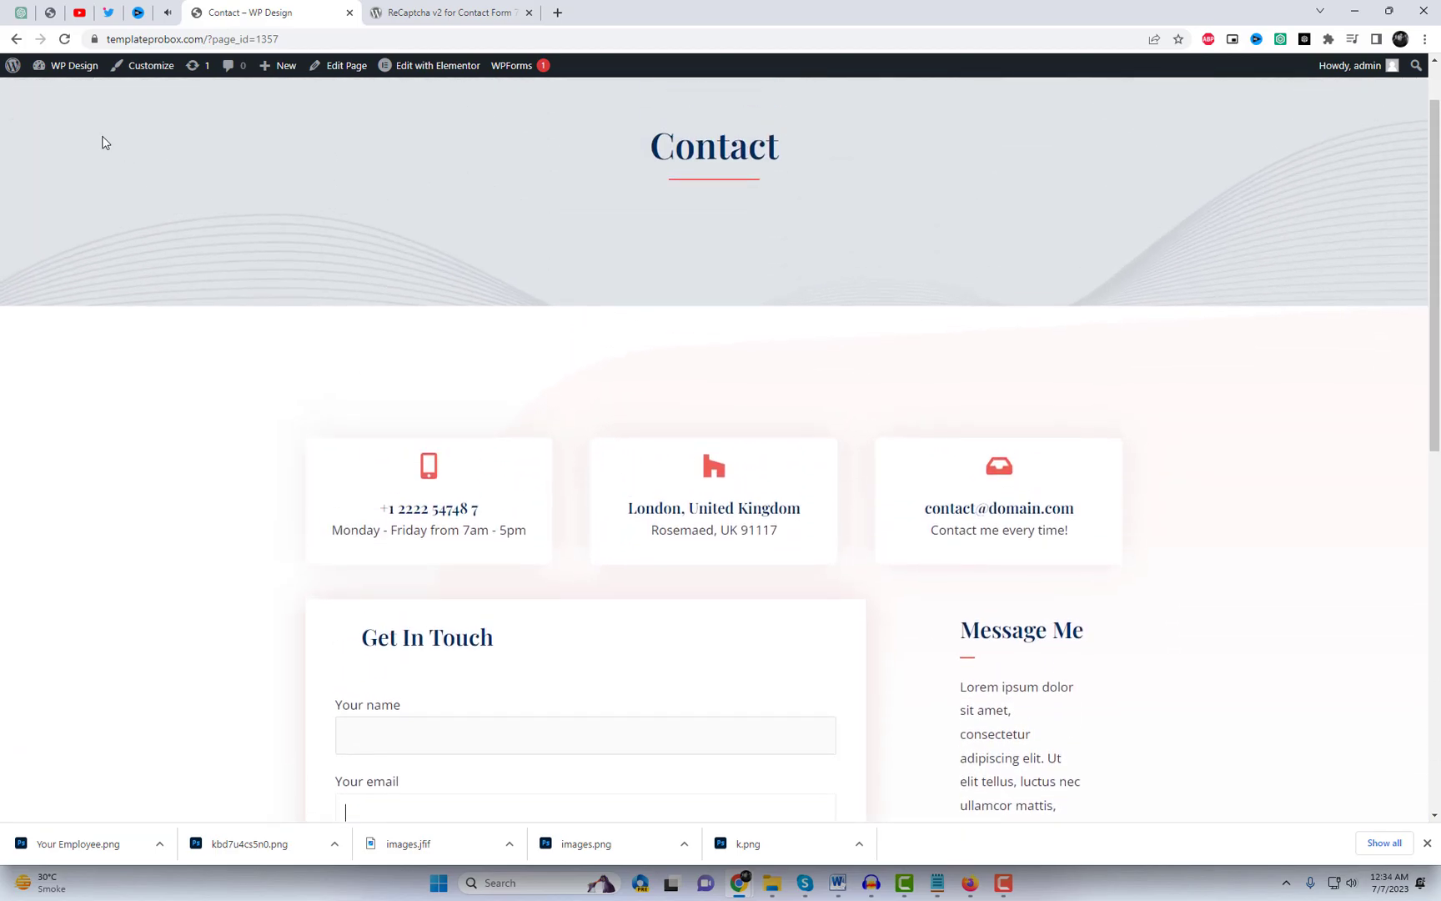
Open the WordPress dashboard in a tab before the Contact tab and go to Plugins
middle_click(68, 96)
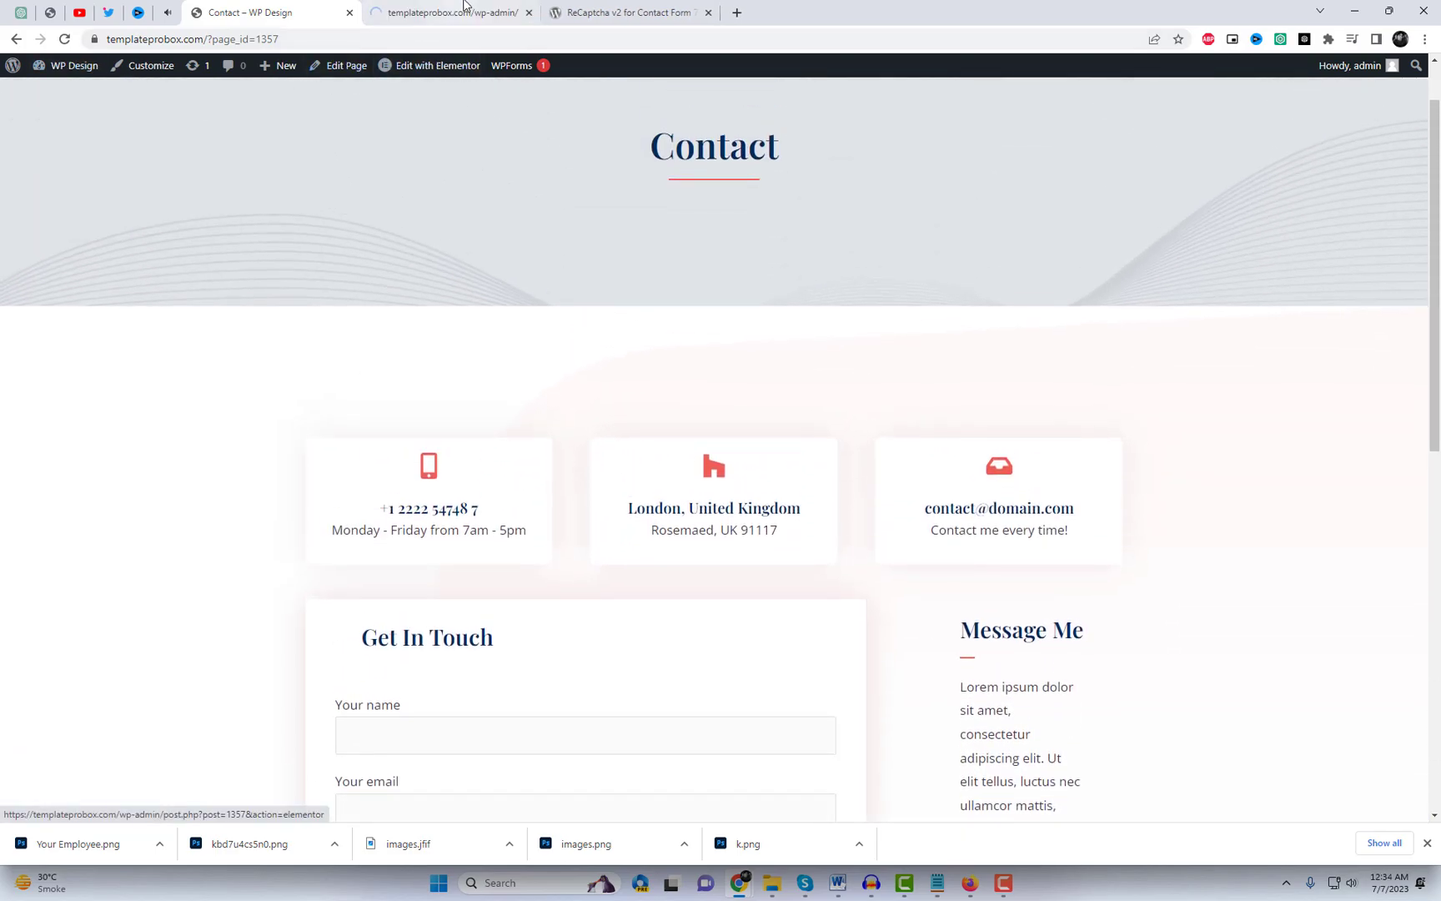
drag(465, 6, 276, 10)
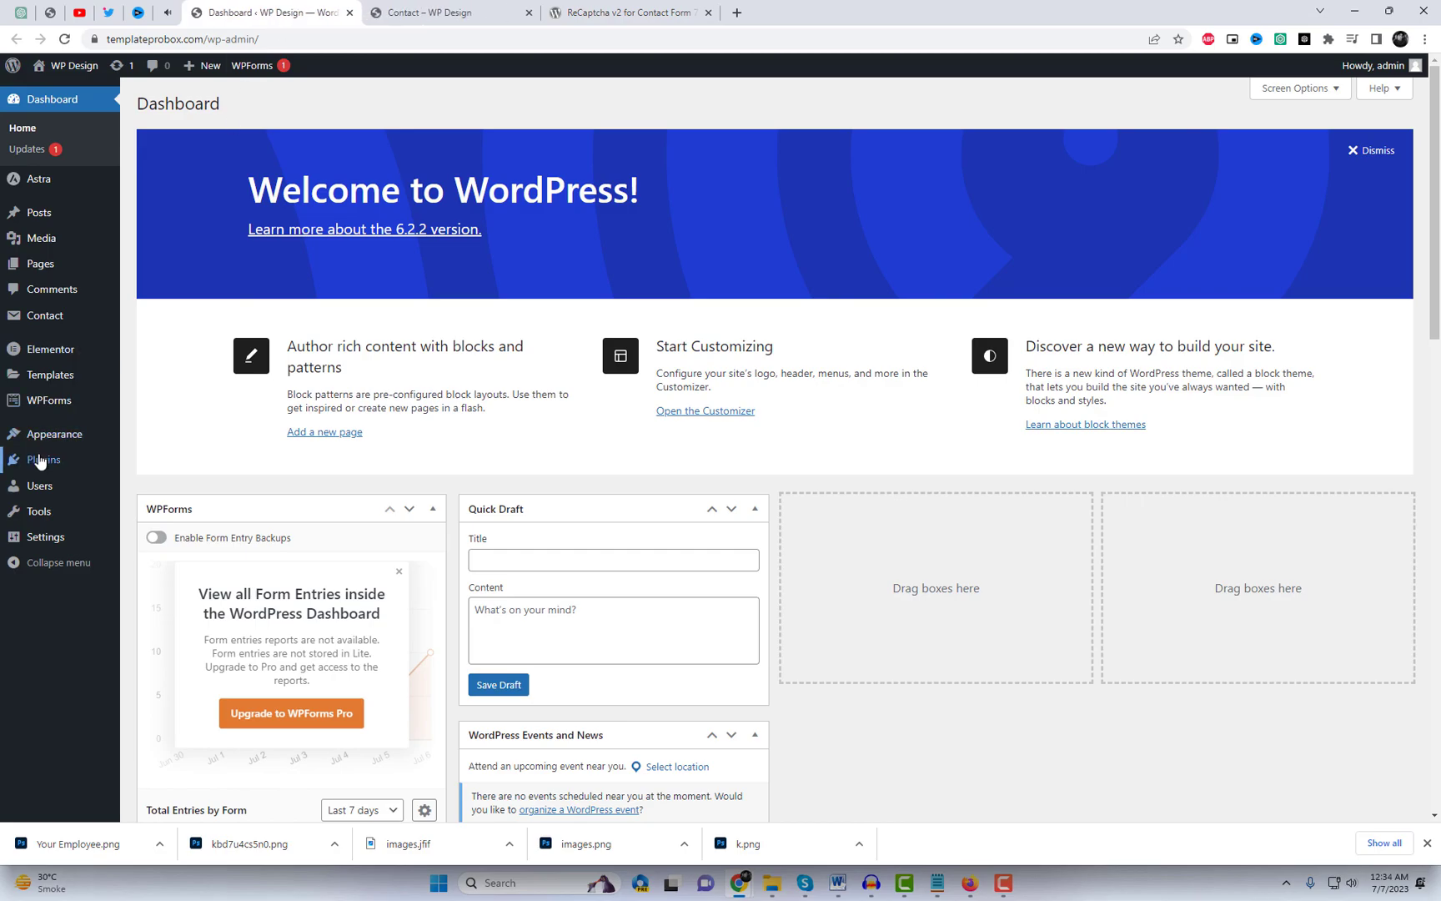
click(158, 464)
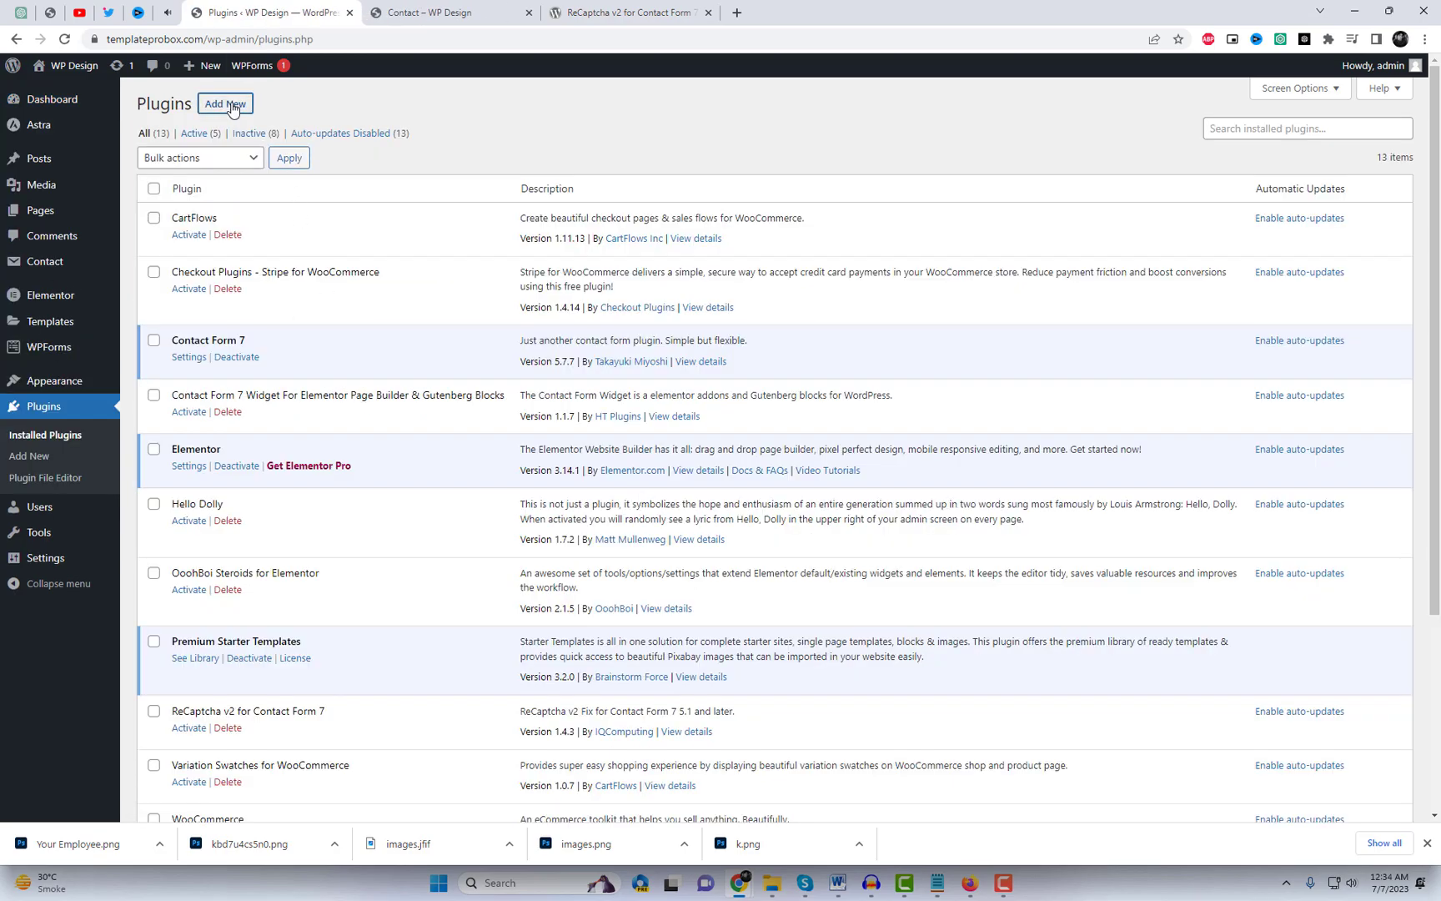
Search Add New for 'ReCaptcha v2 for Contact Form 7' and activate it
click(233, 109)
click(1223, 147)
text(ReCaptcha v2 for Contact Form 7)
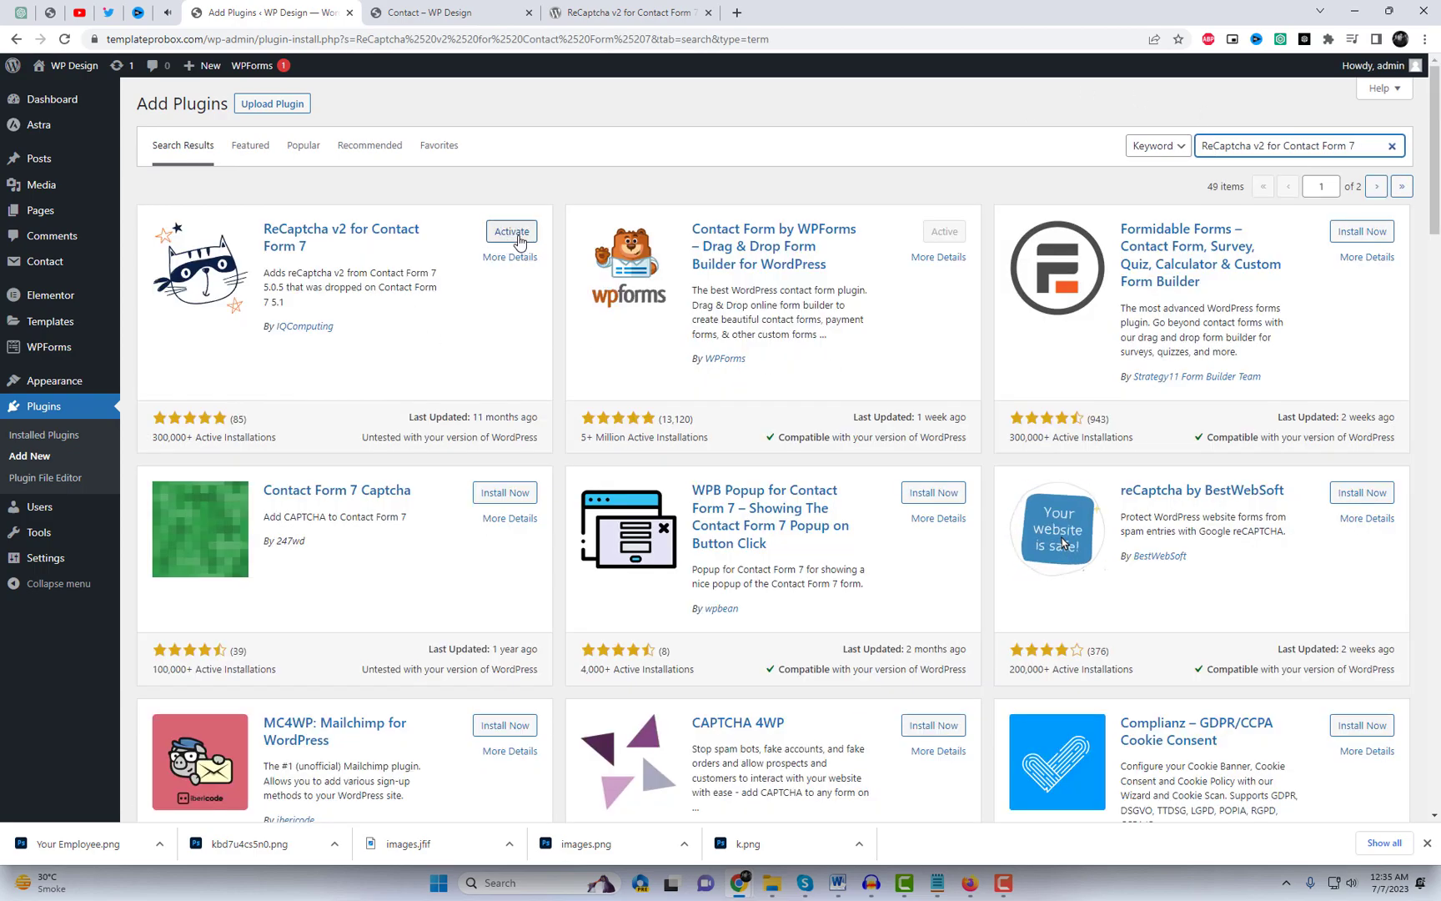
click(515, 239)
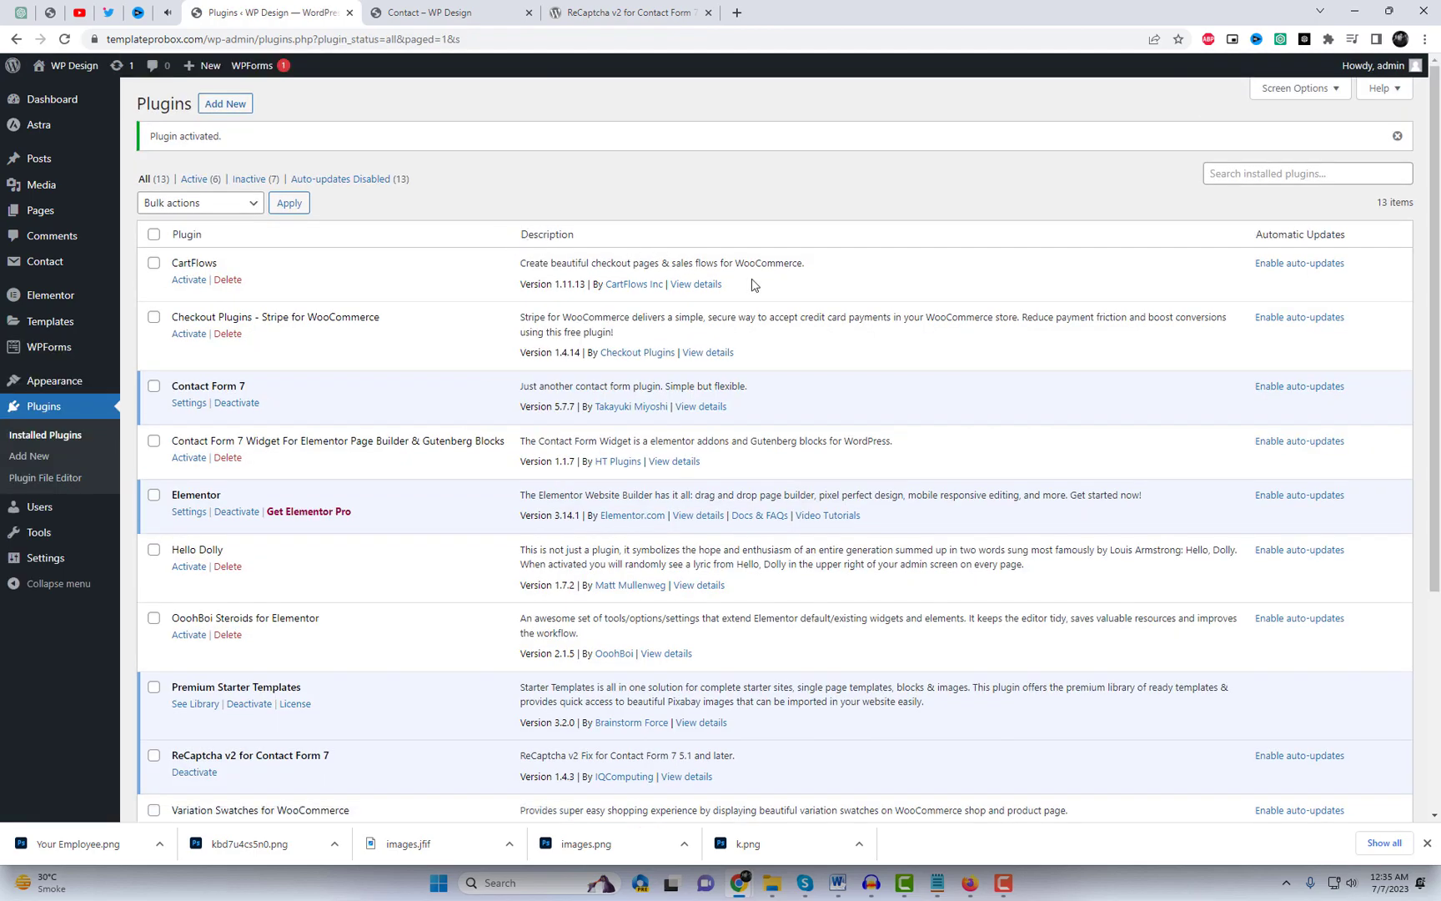
Set Select reCaptcha Usage to 'reCaptcha Version 2' under Contact > reCaptcha Version and submit
mouse_move(104, 265)
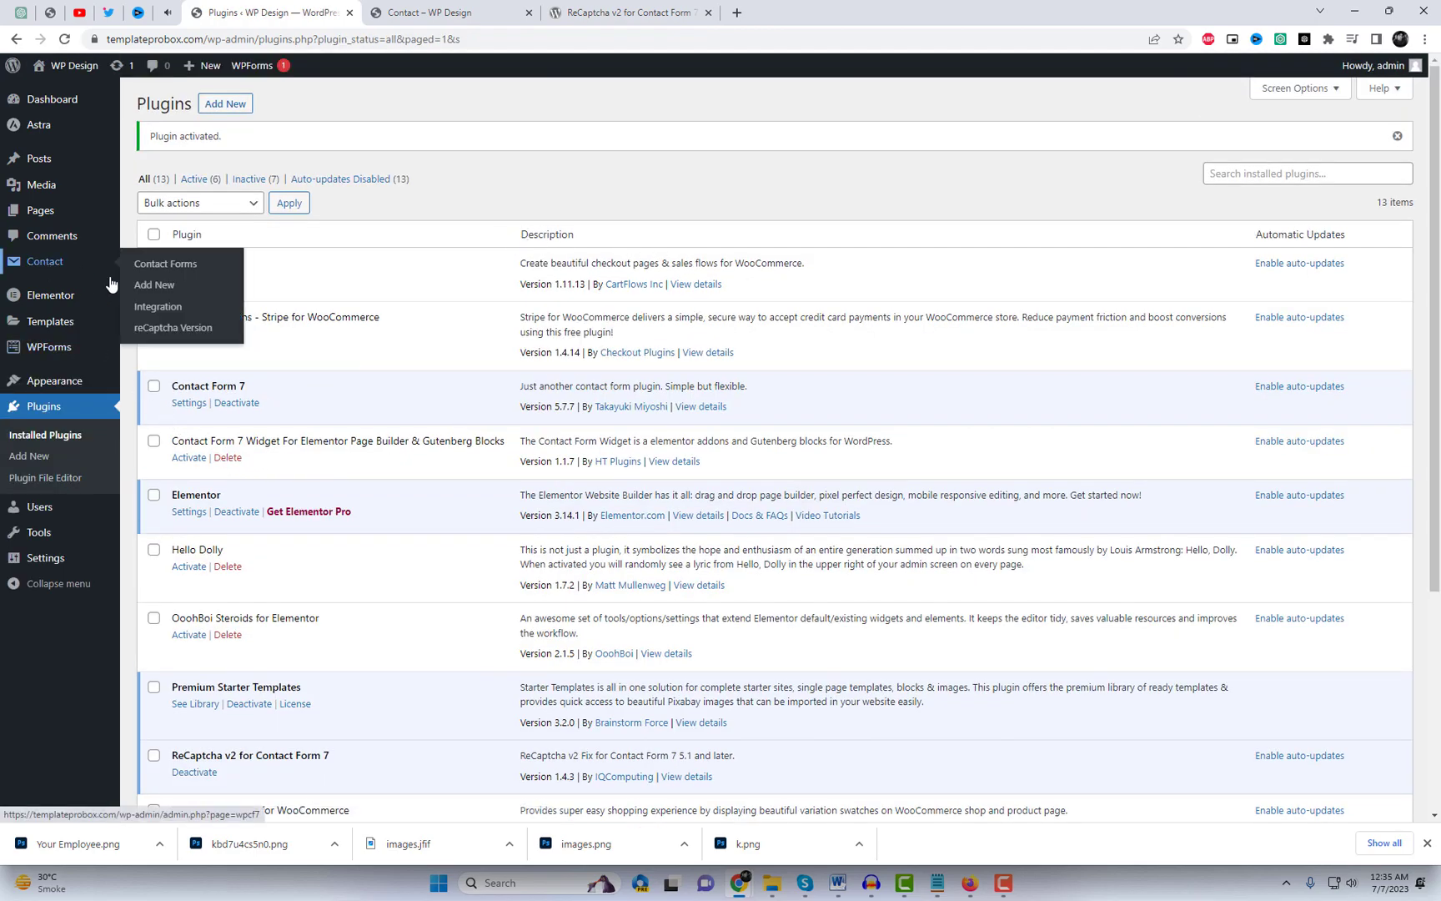
click(165, 330)
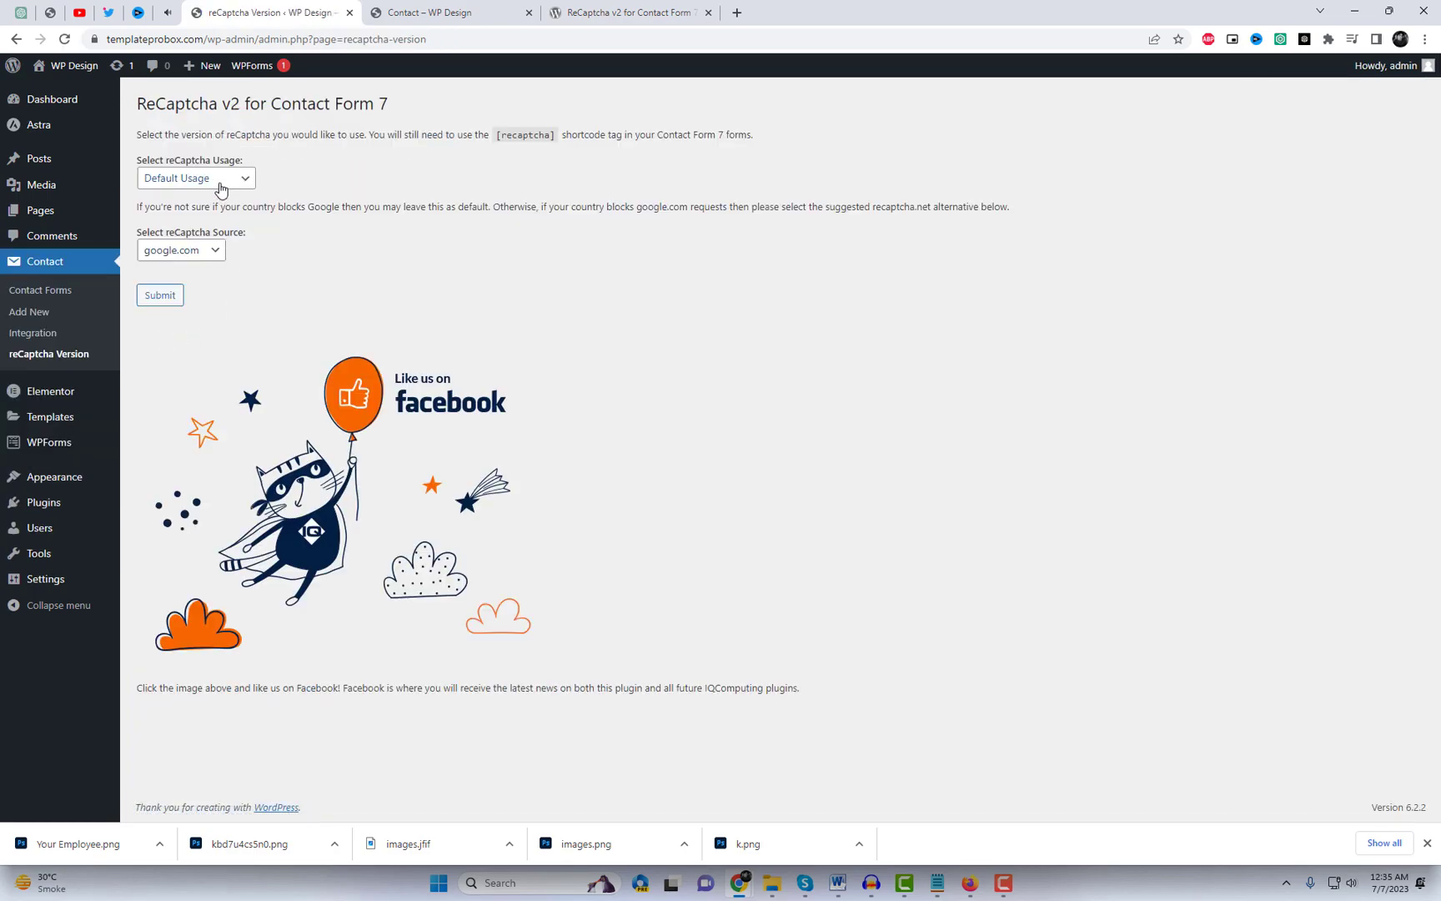
click(221, 178)
click(213, 213)
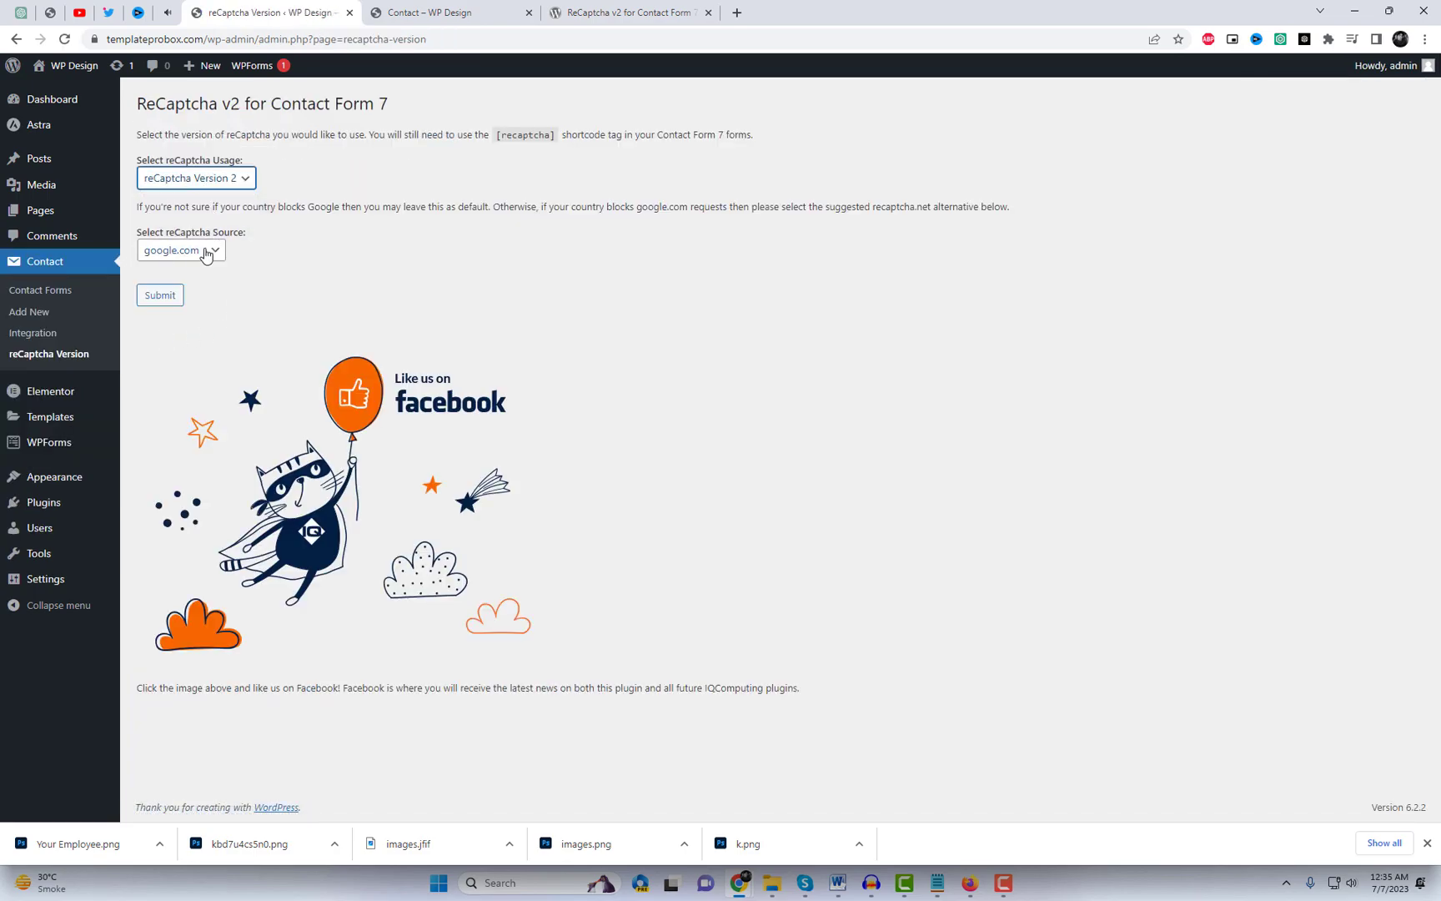
click(159, 297)
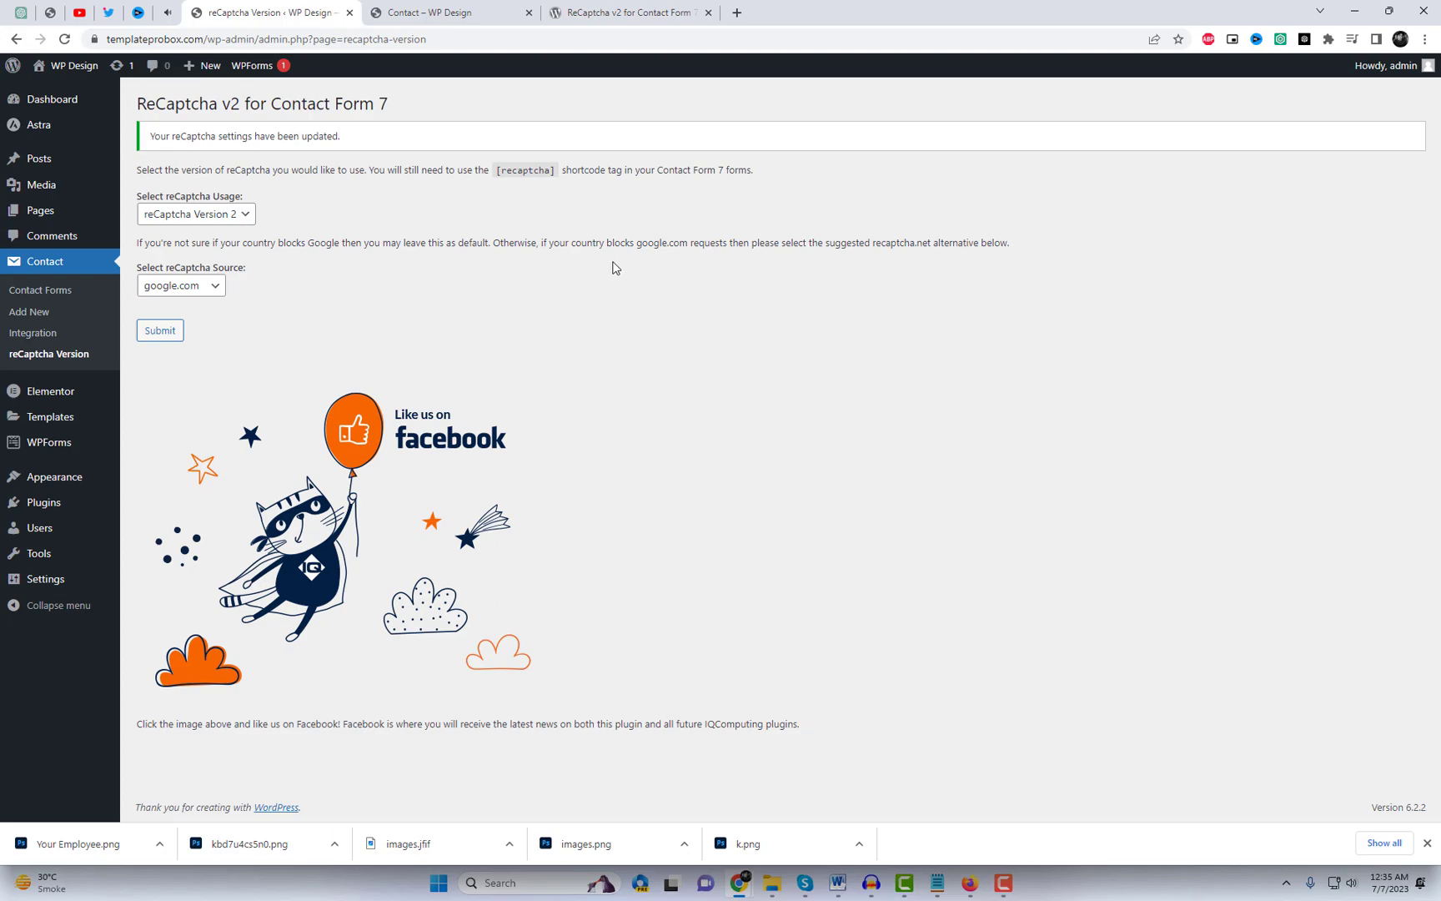
Start the reCAPTCHA Setup Integration under Contact > Integration and copy the reCAPTCHA heading
click(46, 336)
scroll(732, 527, down, 4)
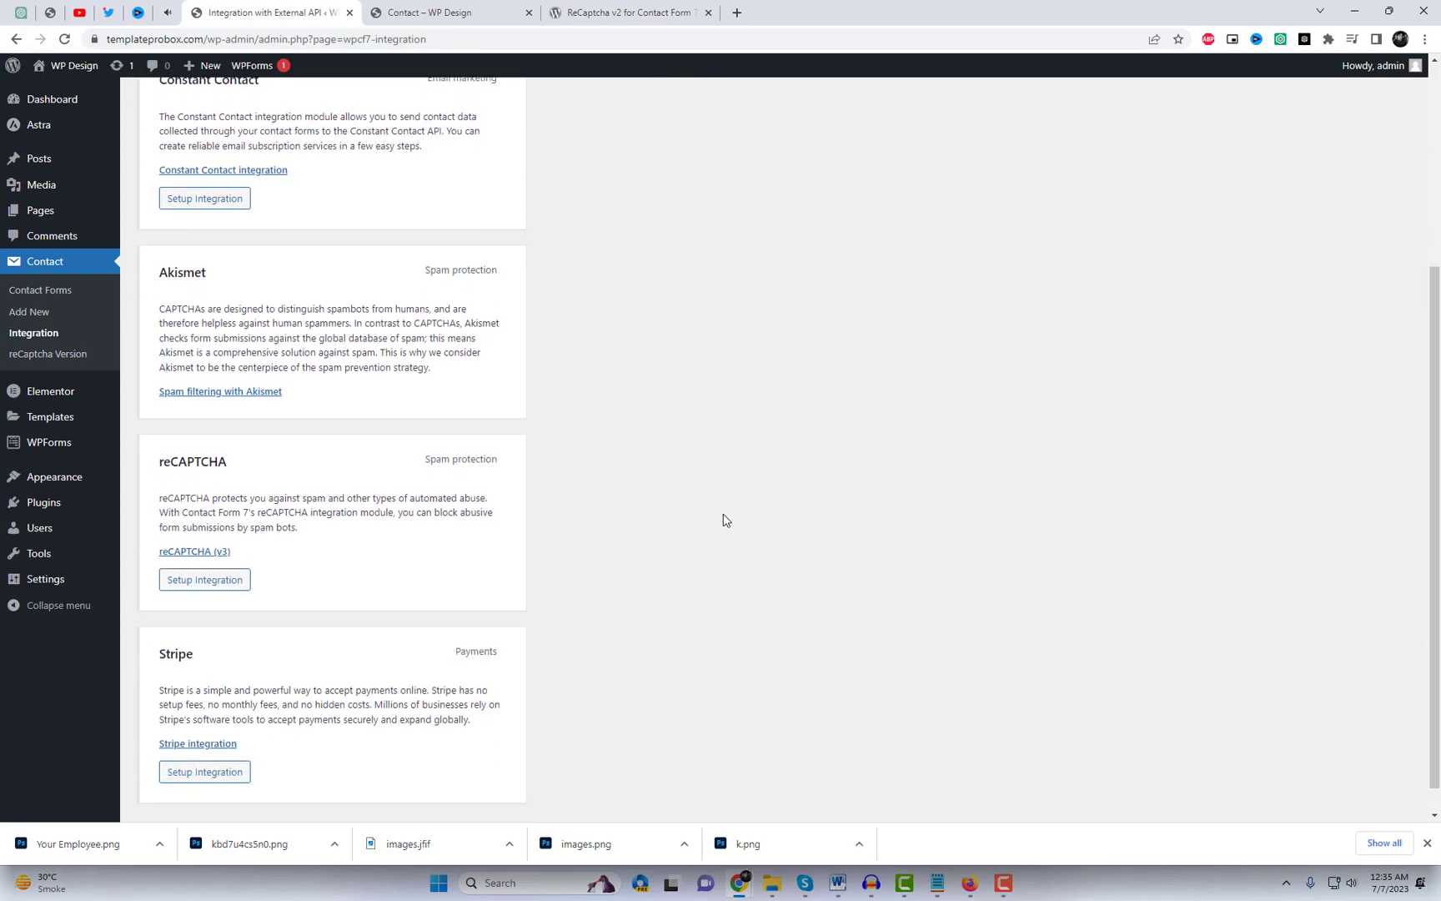
click(216, 582)
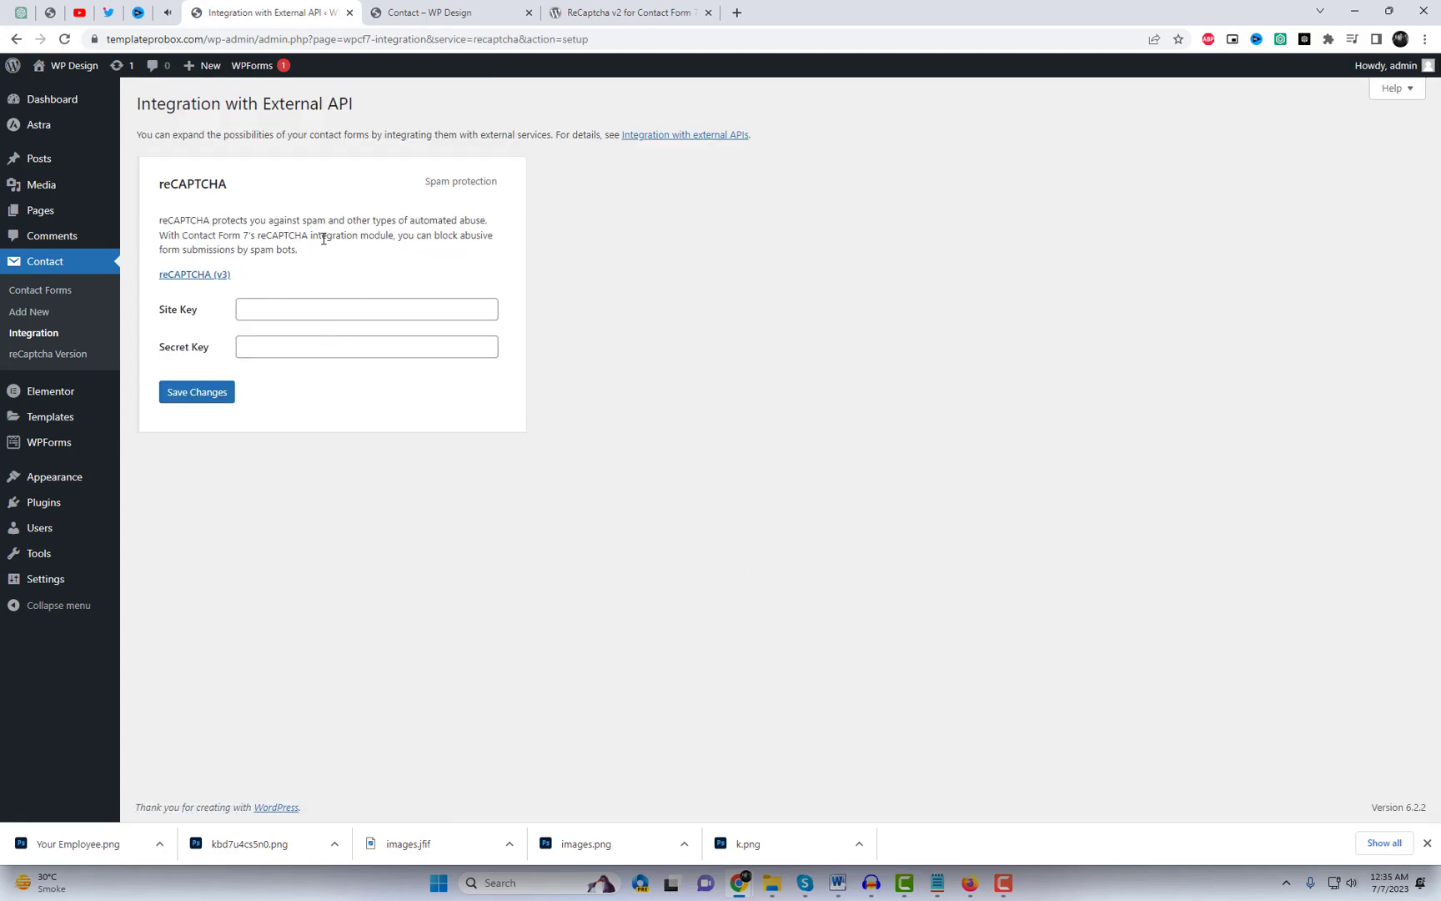
drag(231, 187, 161, 182)
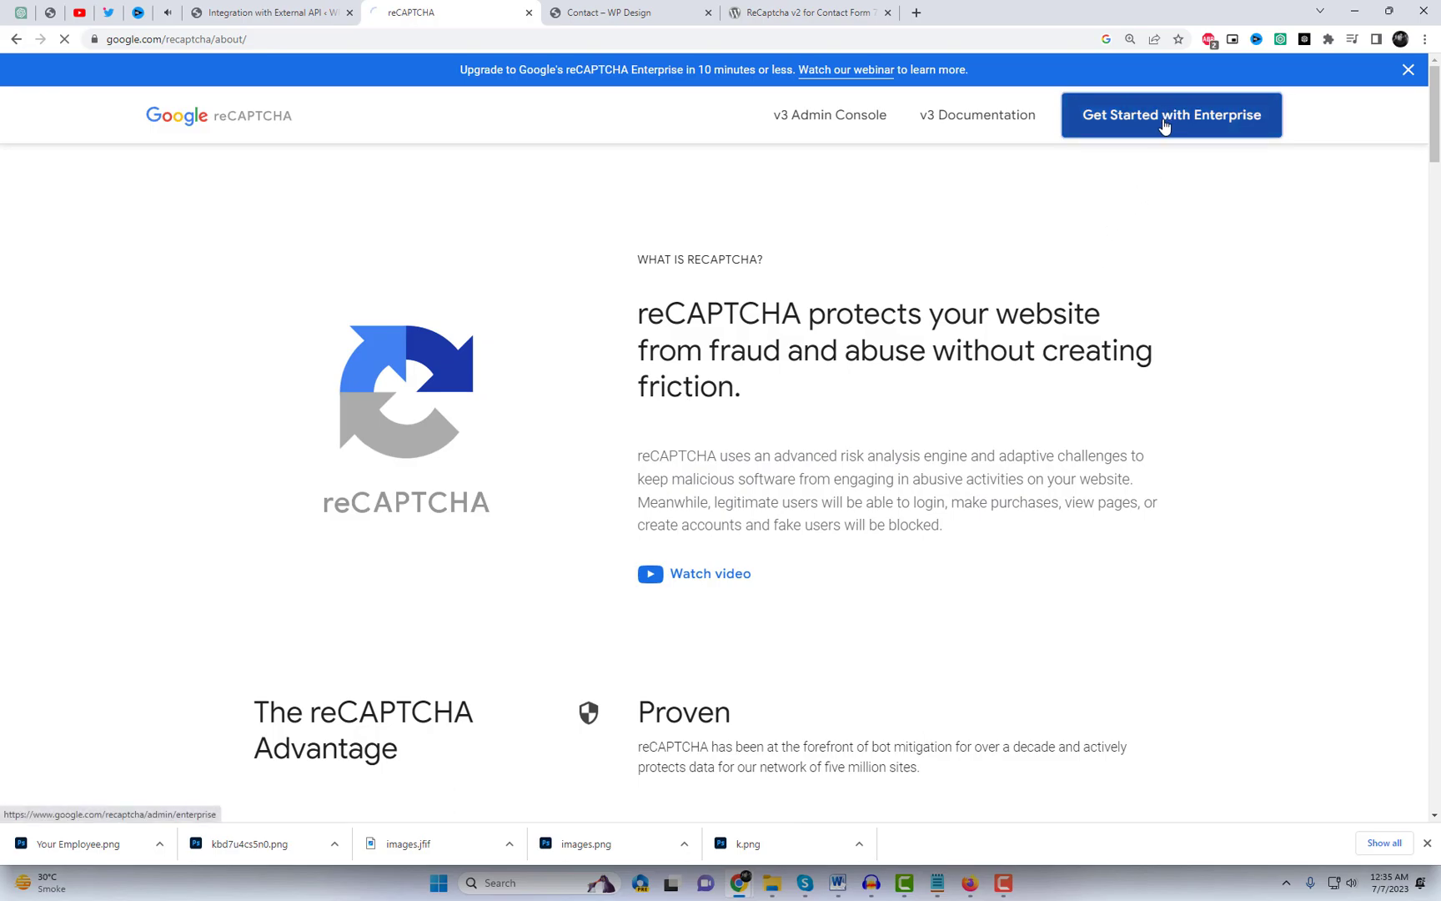
Start a new site registration in the reCAPTCHA Admin Console and copy the site's address
click(836, 119)
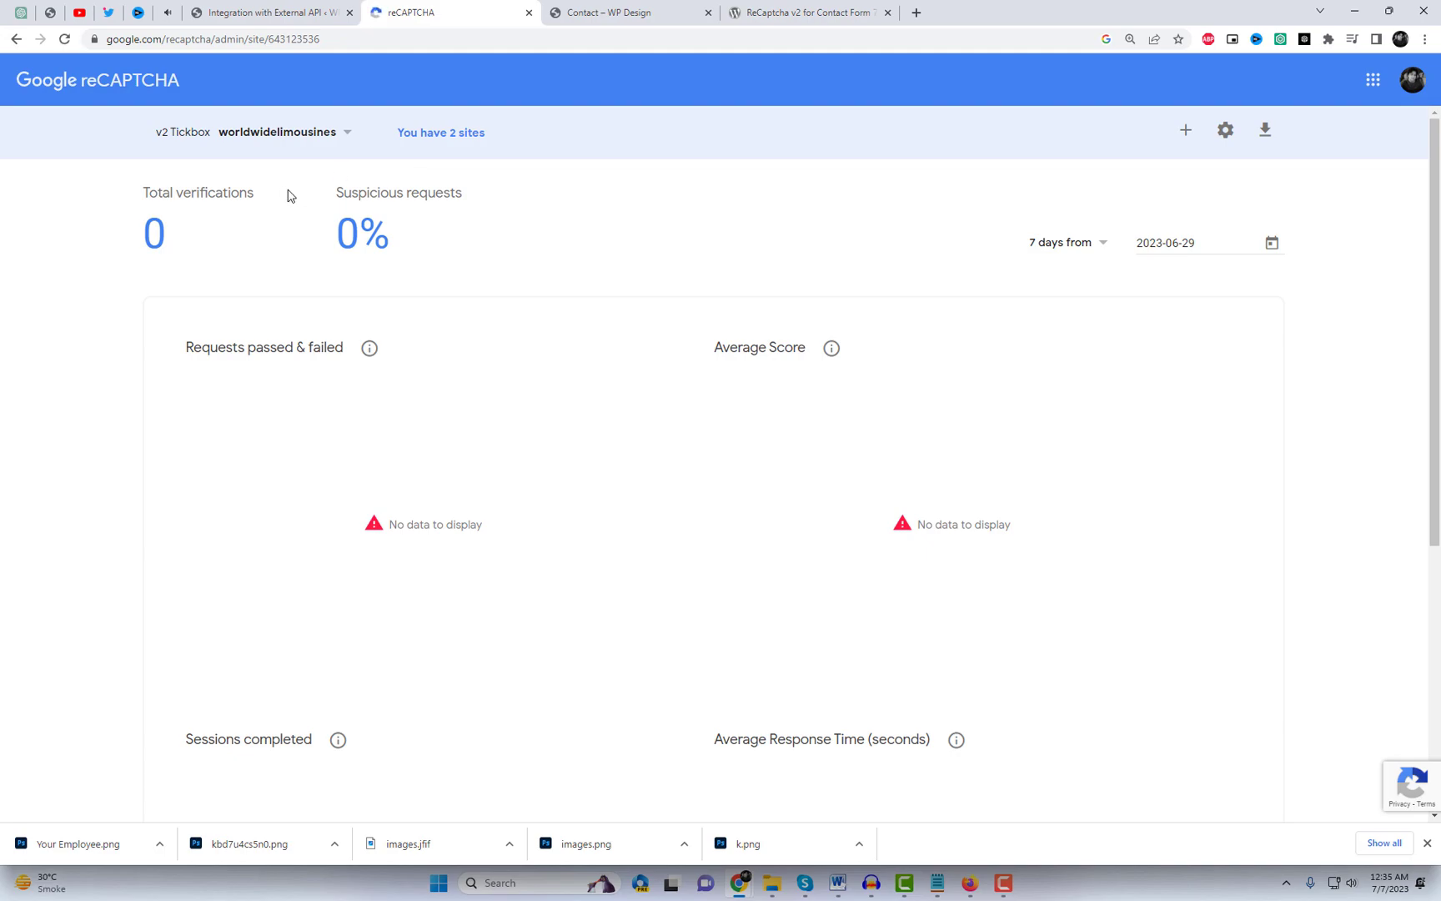
click(1181, 140)
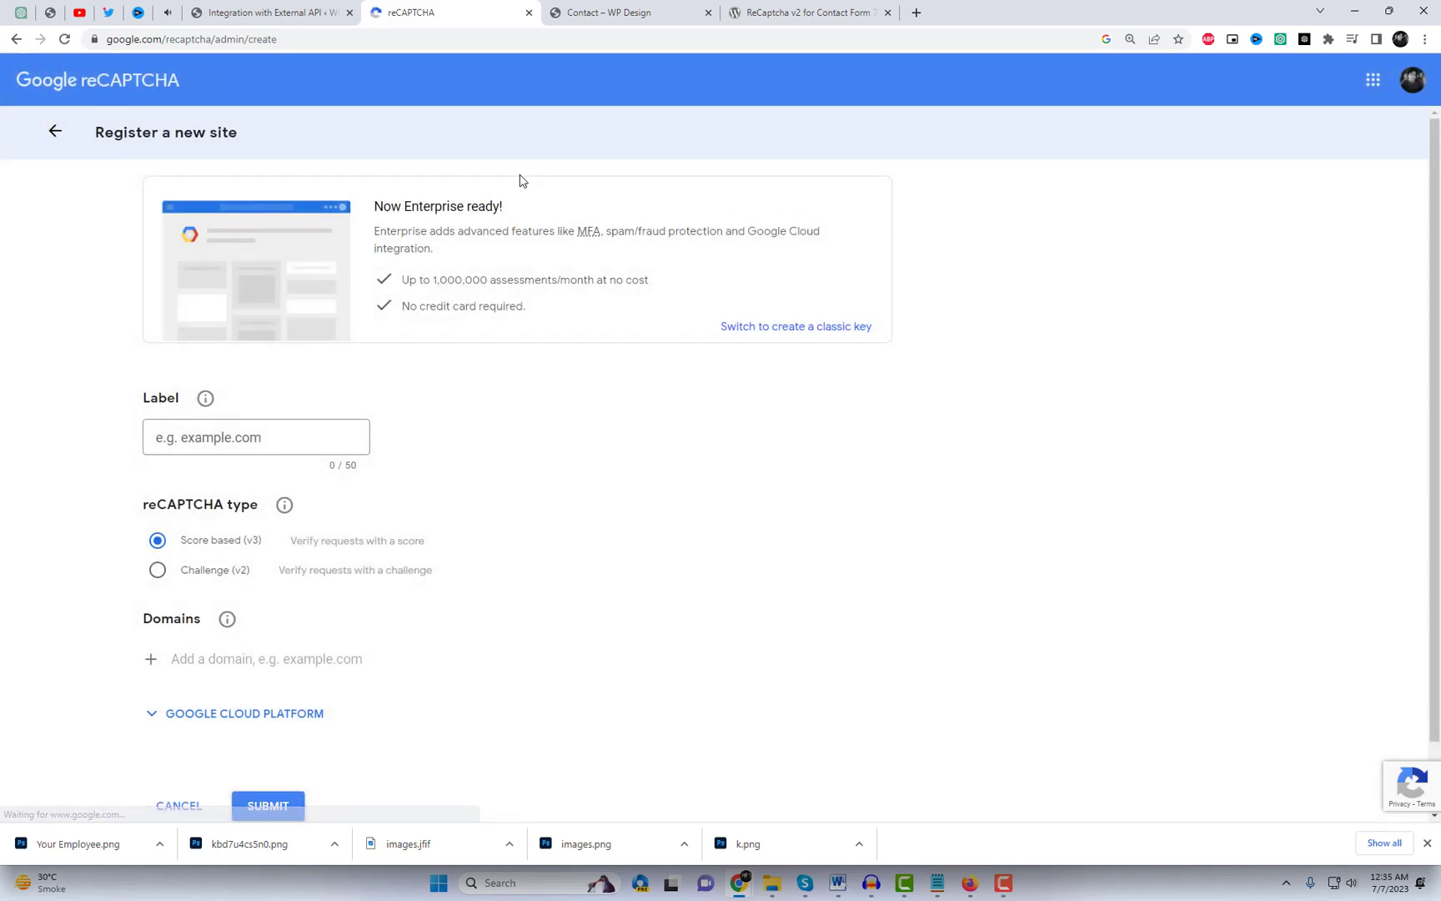
click(588, 7)
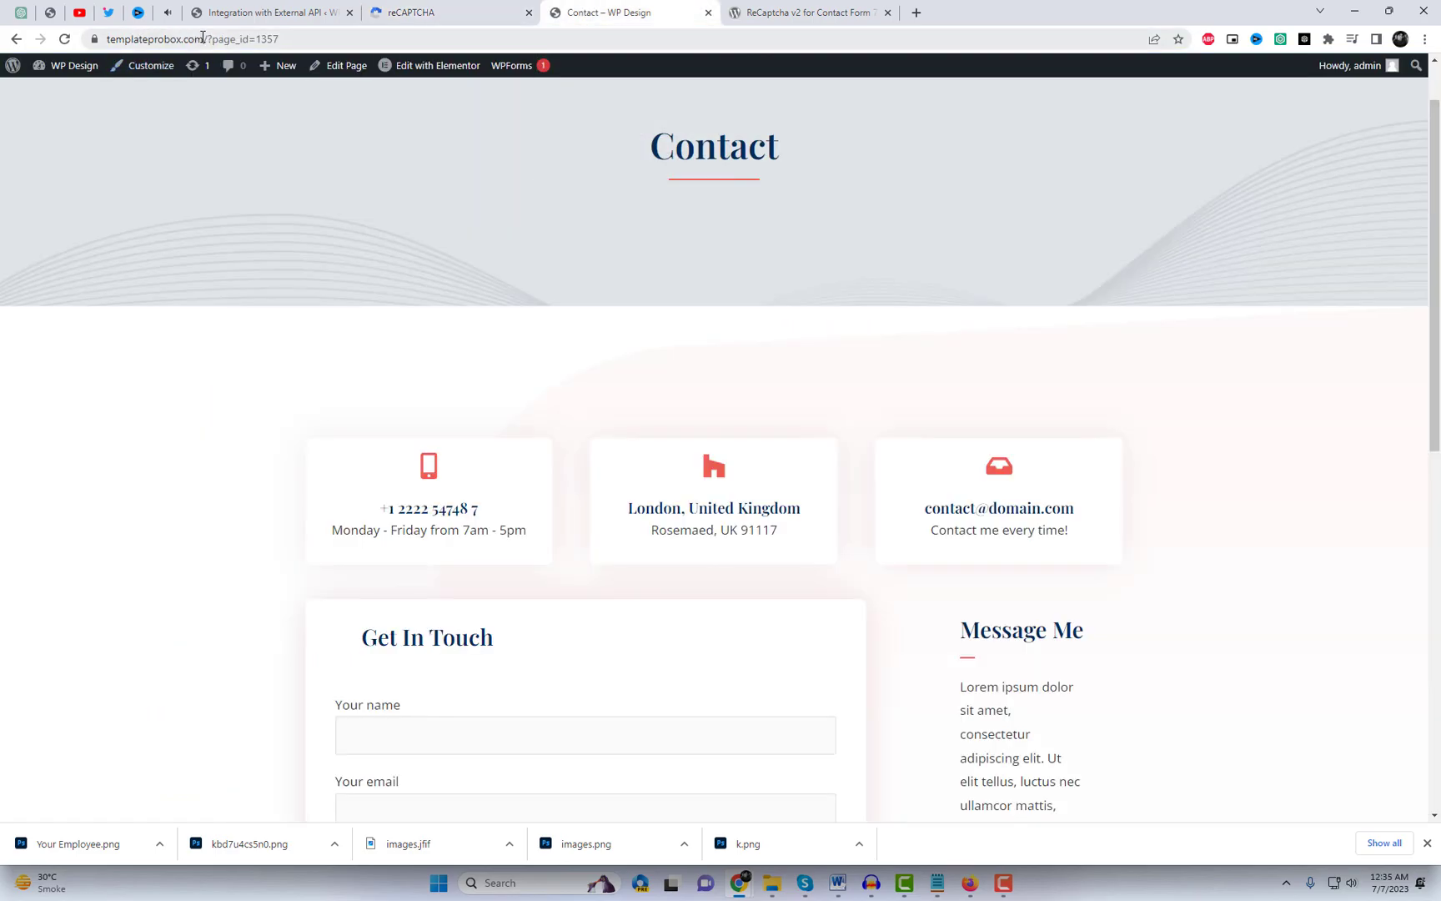
drag(202, 37, 109, 48)
key(ctrl+c)
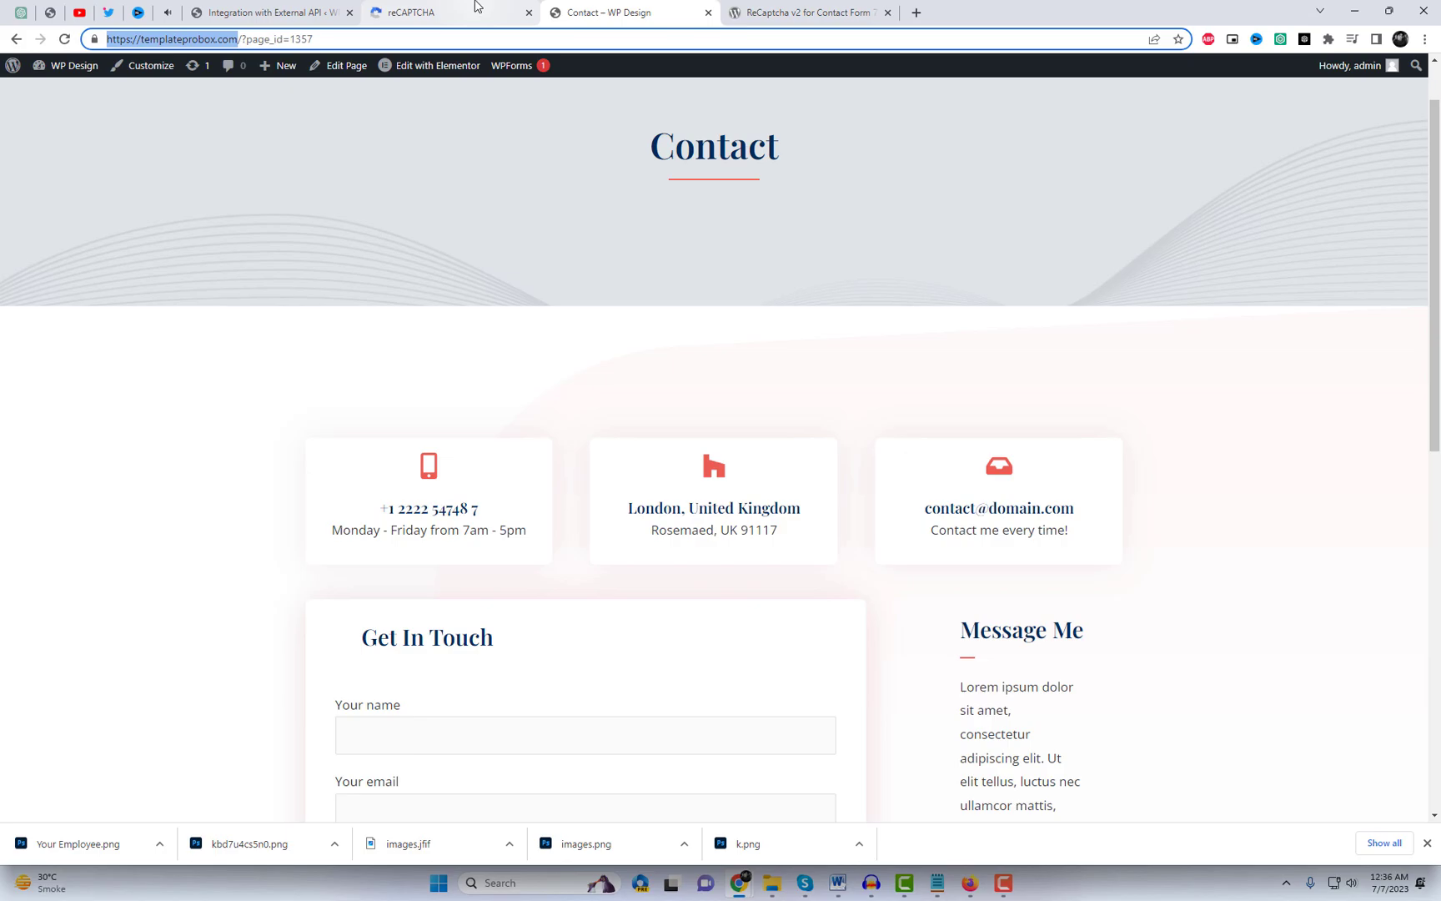
click(433, 12)
click(244, 439)
key(ctrl+v)
drag(293, 437, 331, 437)
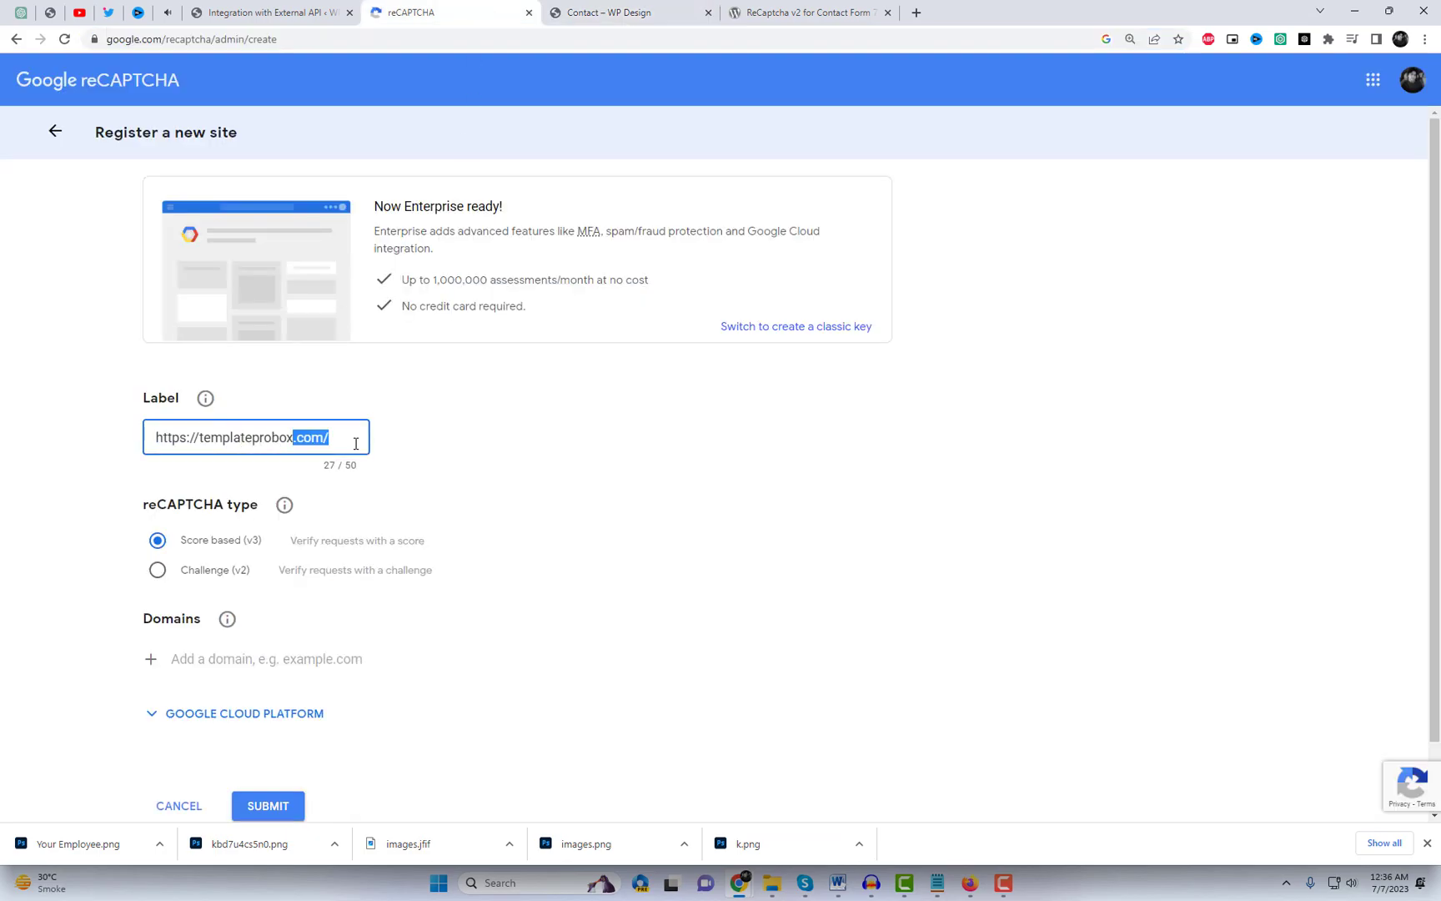
key(BackSpace)
drag(202, 434, 158, 435)
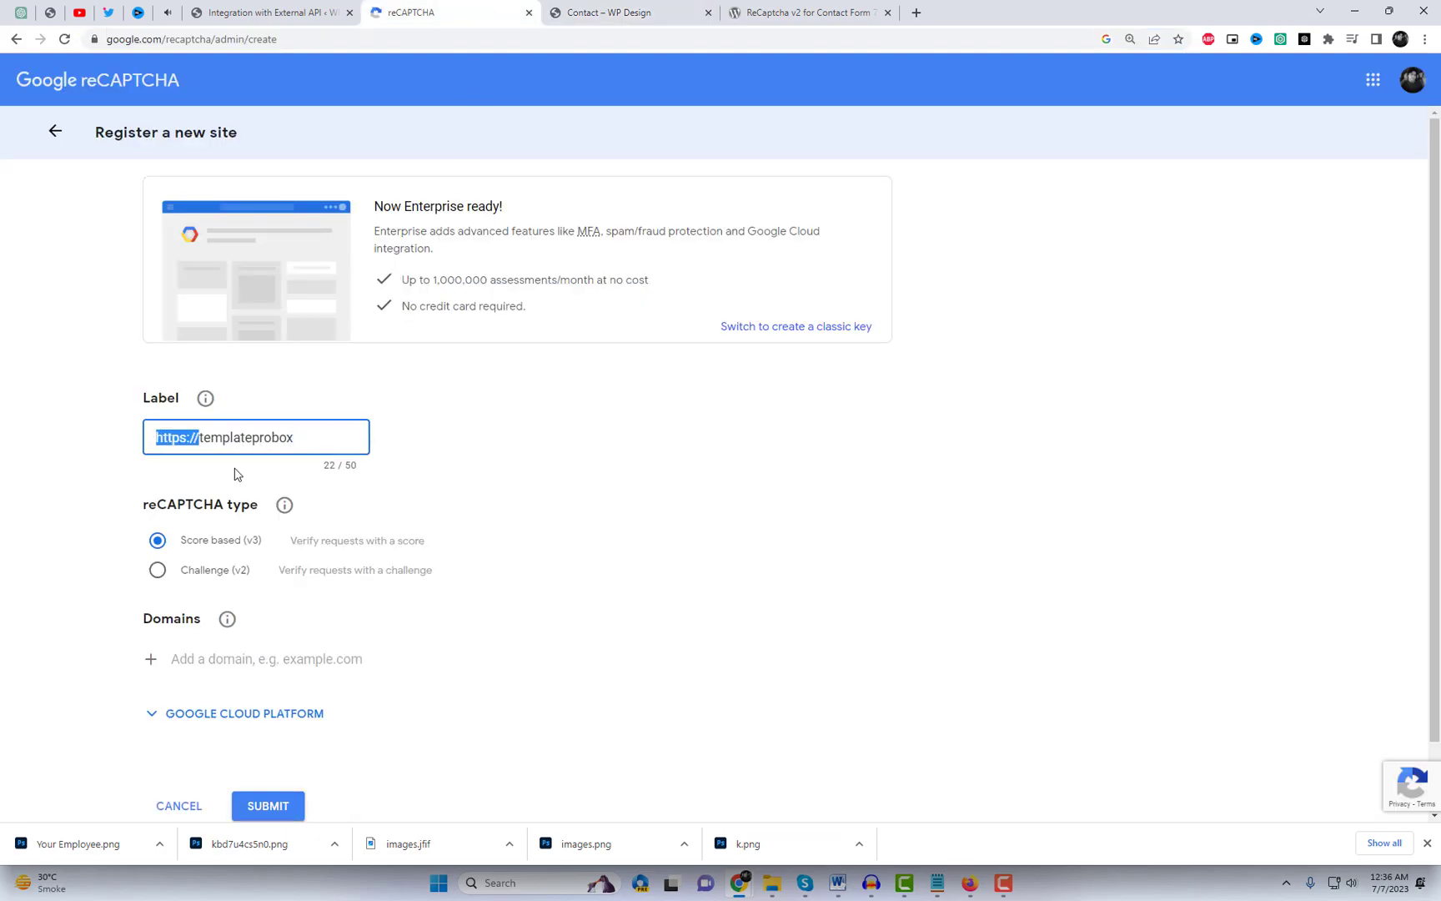
key(BackSpace)
Choose the Challenge (v2) 'I'm not a robot' tickbox type
scroll(714, 525, down, 1)
click(157, 493)
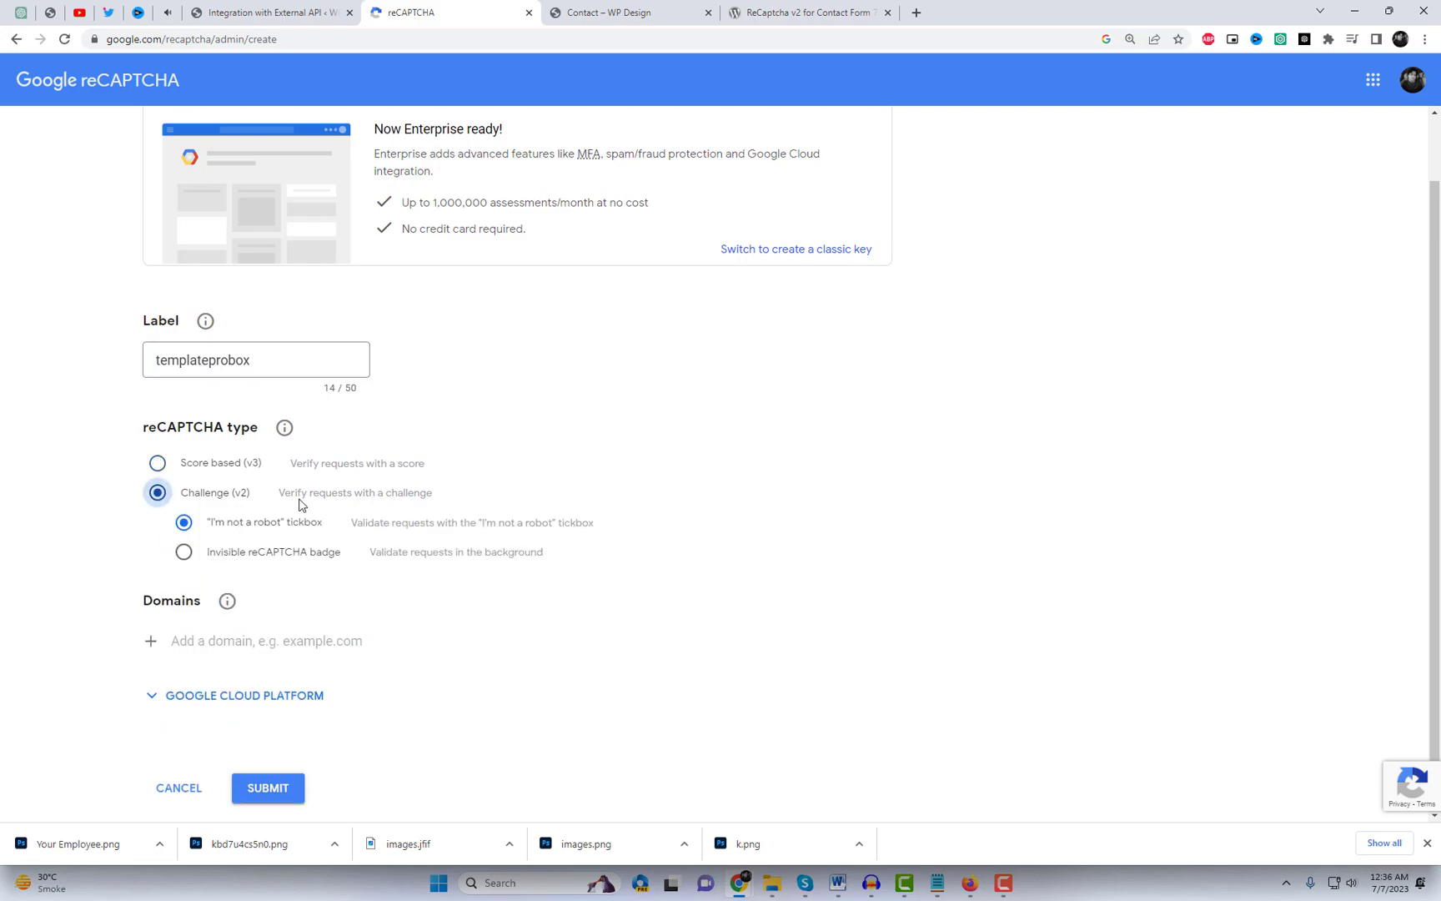
scroll(457, 549, down, 1)
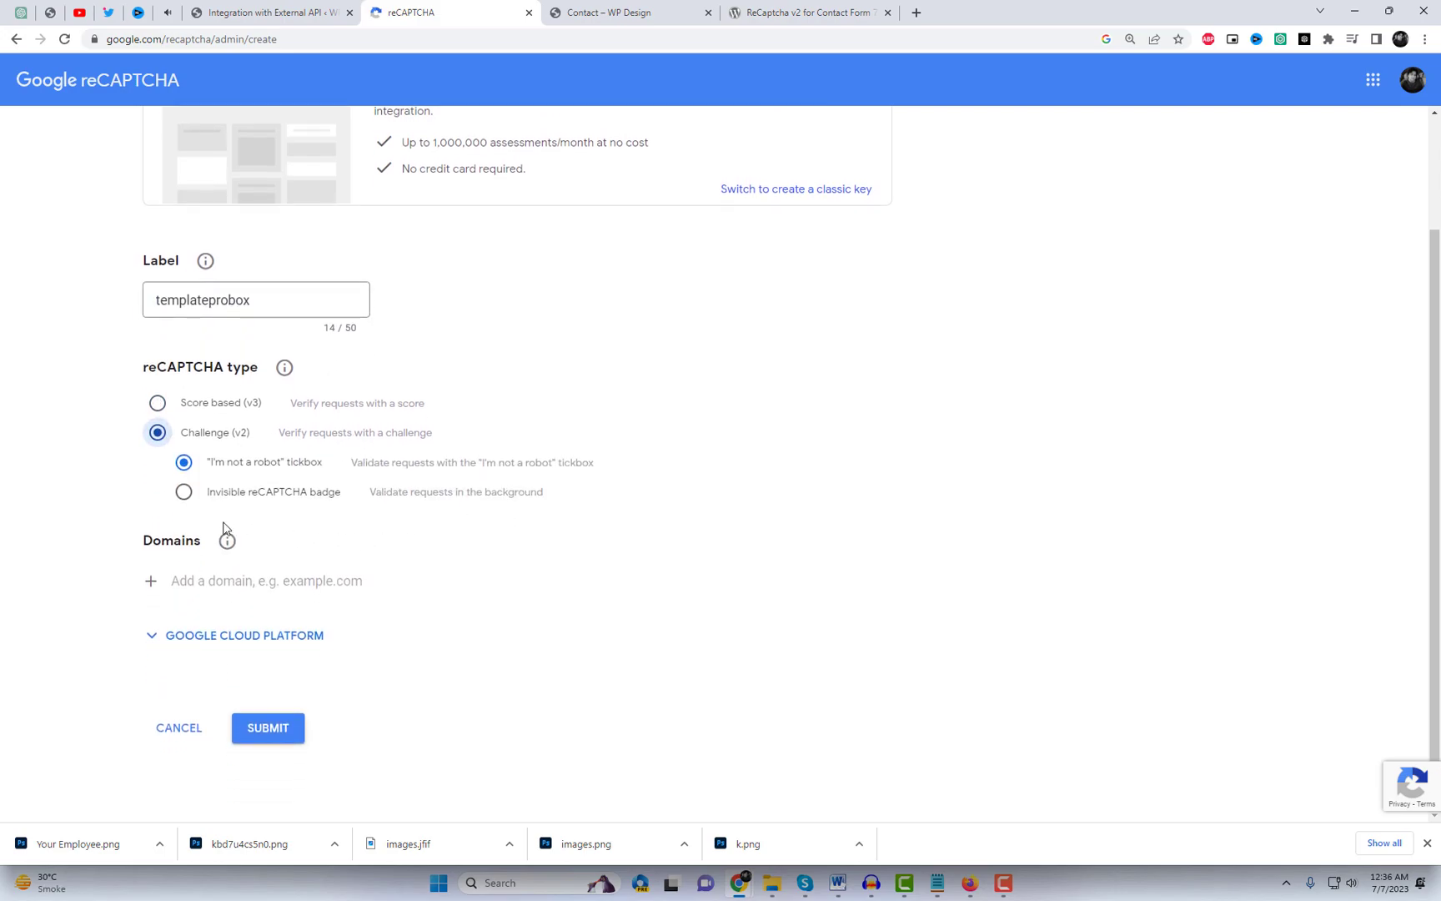
click(184, 492)
click(185, 464)
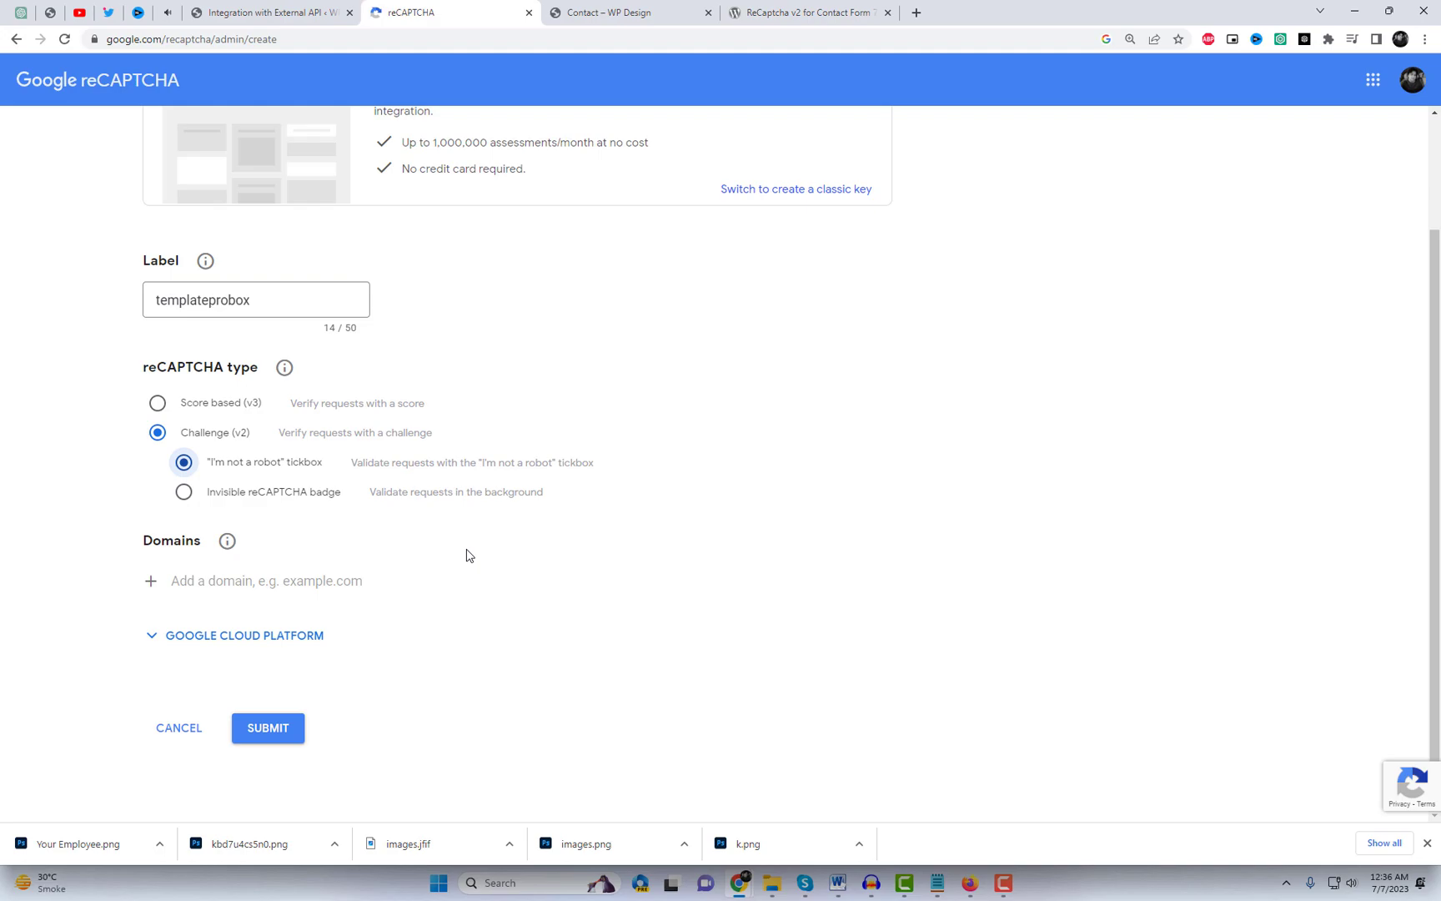
Add templateprobox.com under Domains
click(244, 575)
key(ctrl+v)
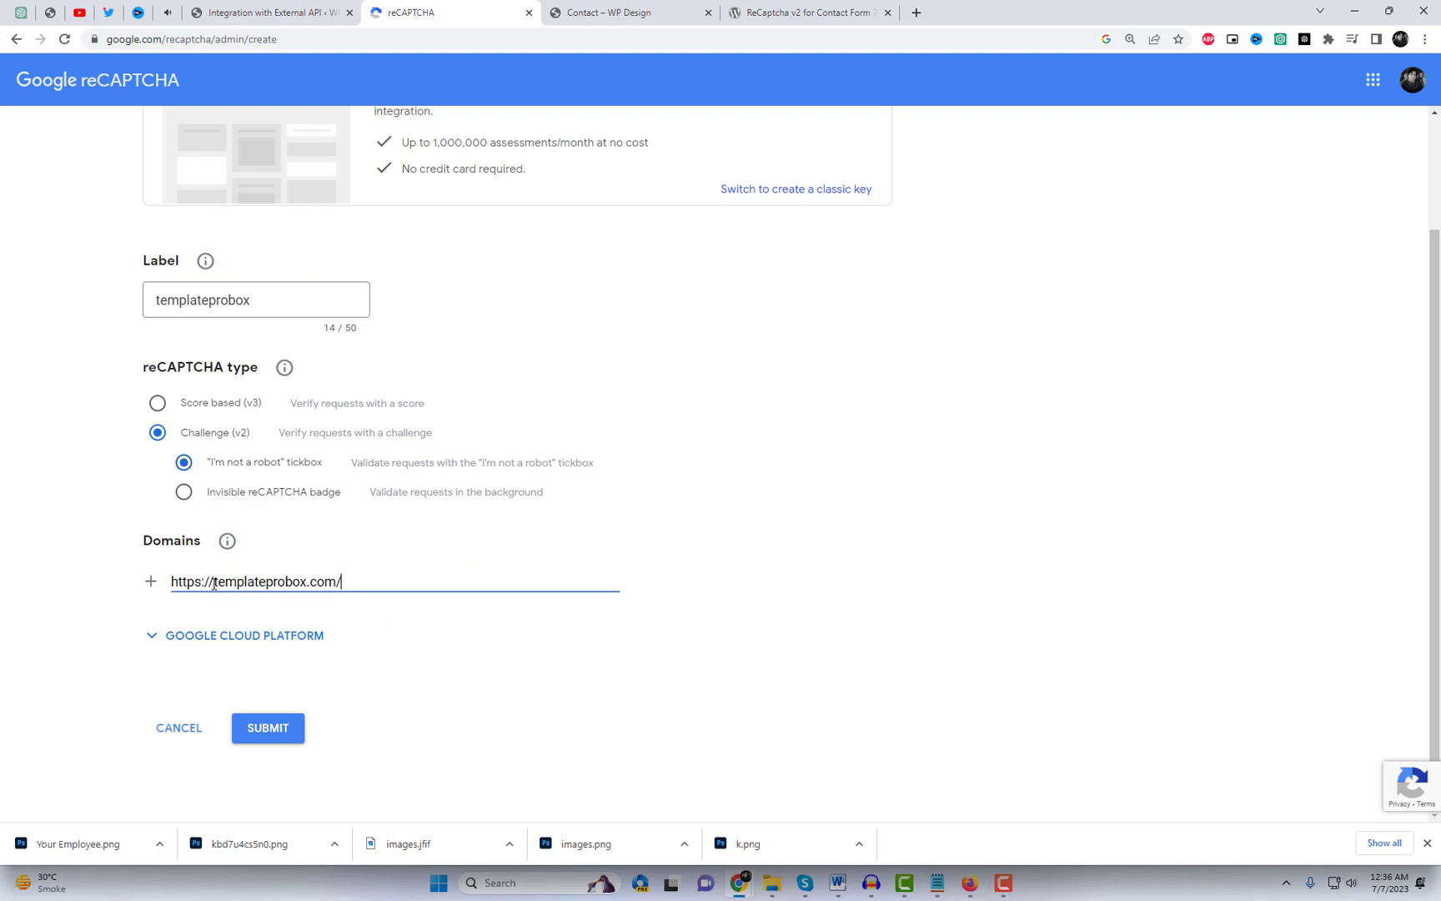
drag(219, 581, 166, 589)
key(BackSpace)
click(533, 686)
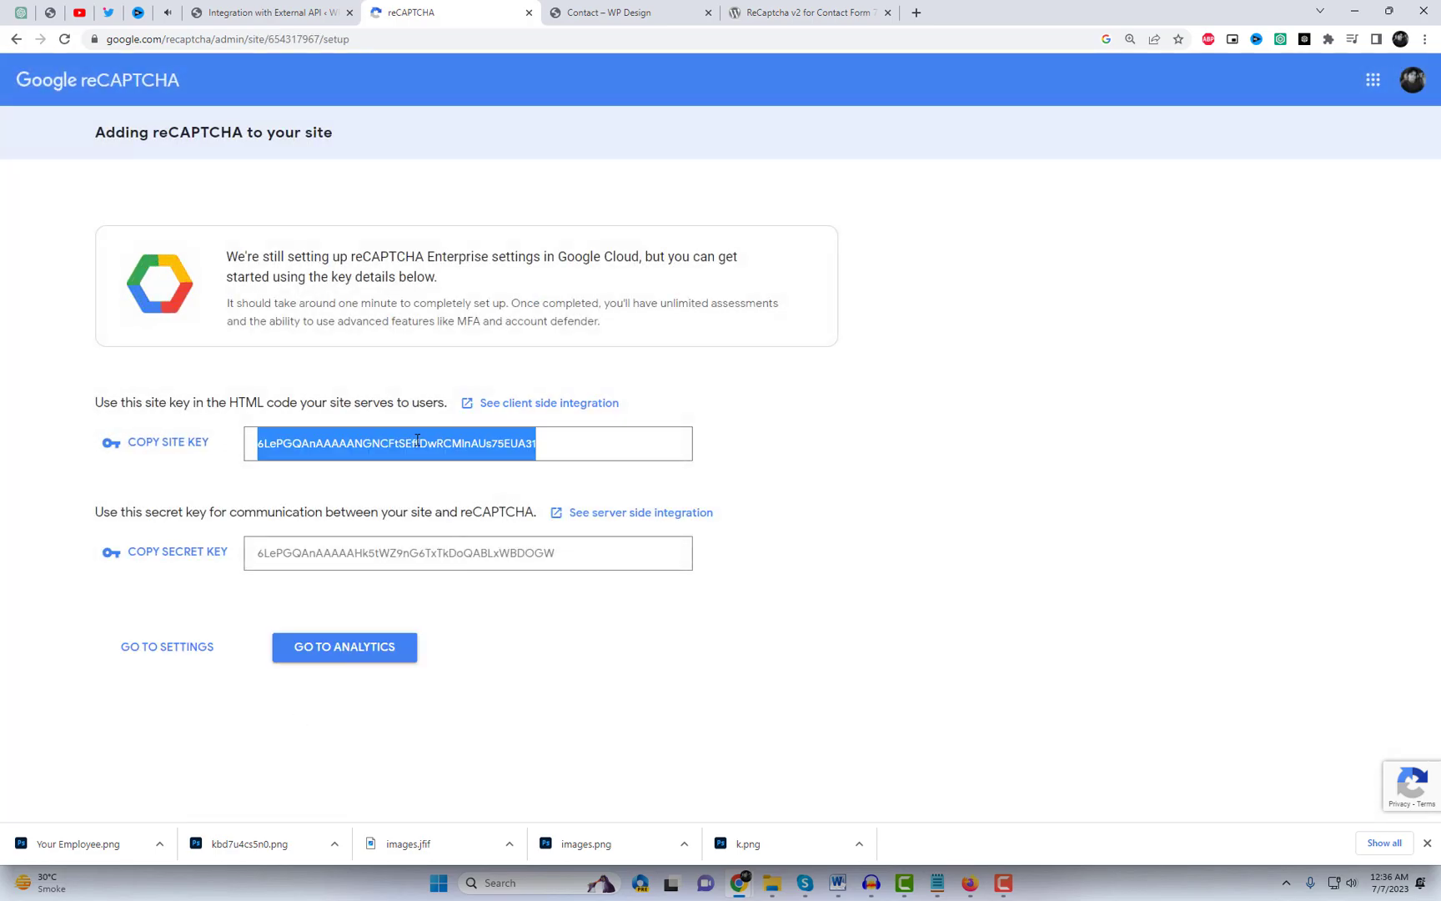
Paste Google's site key and secret key into the WordPress integration form and save
click(276, 13)
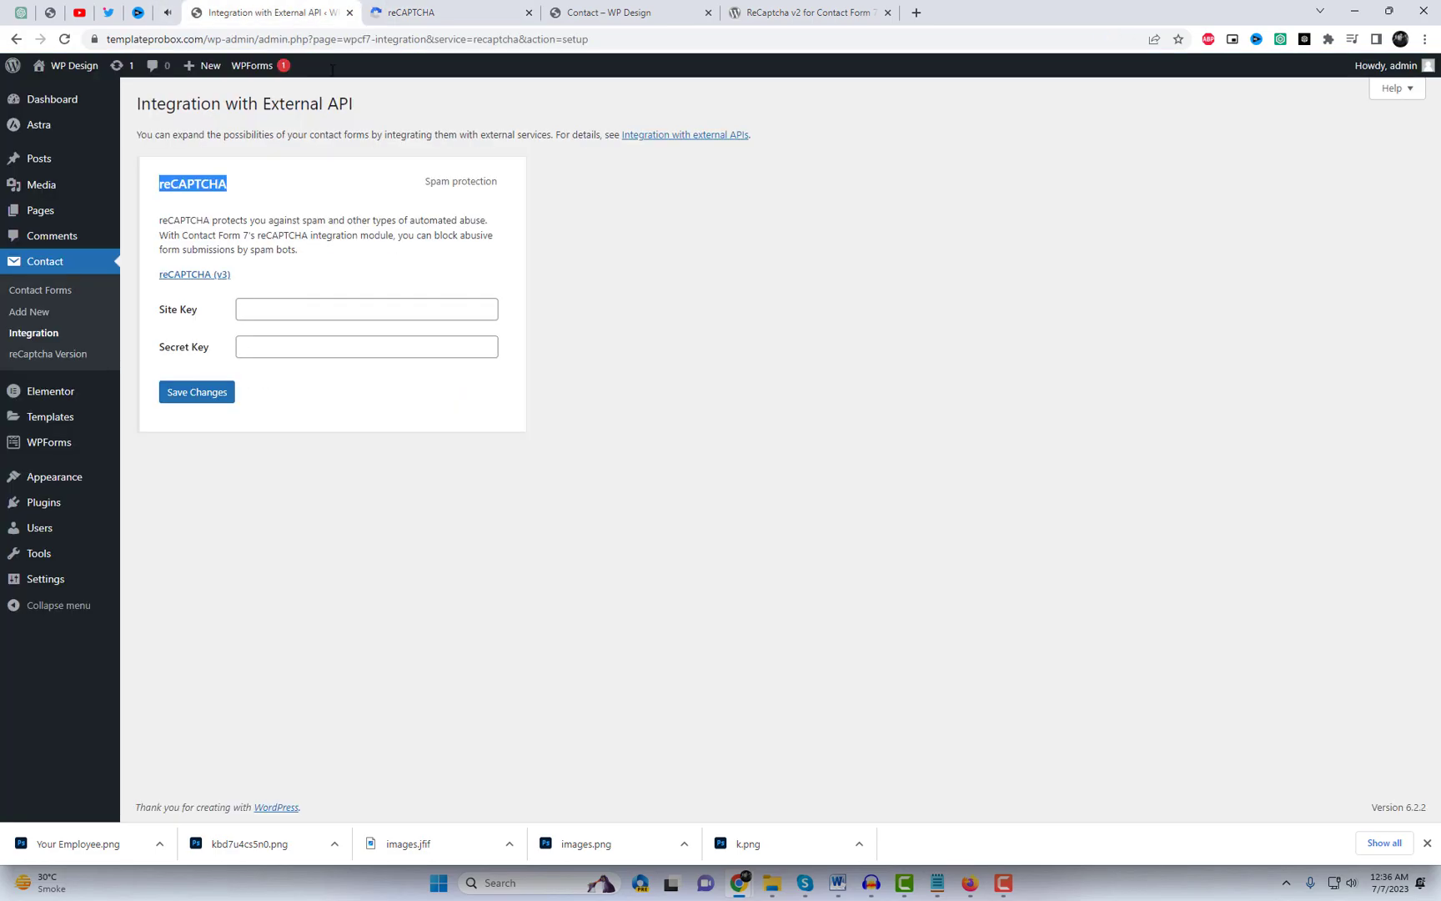
click(303, 309)
key(ctrl+v)
click(425, 13)
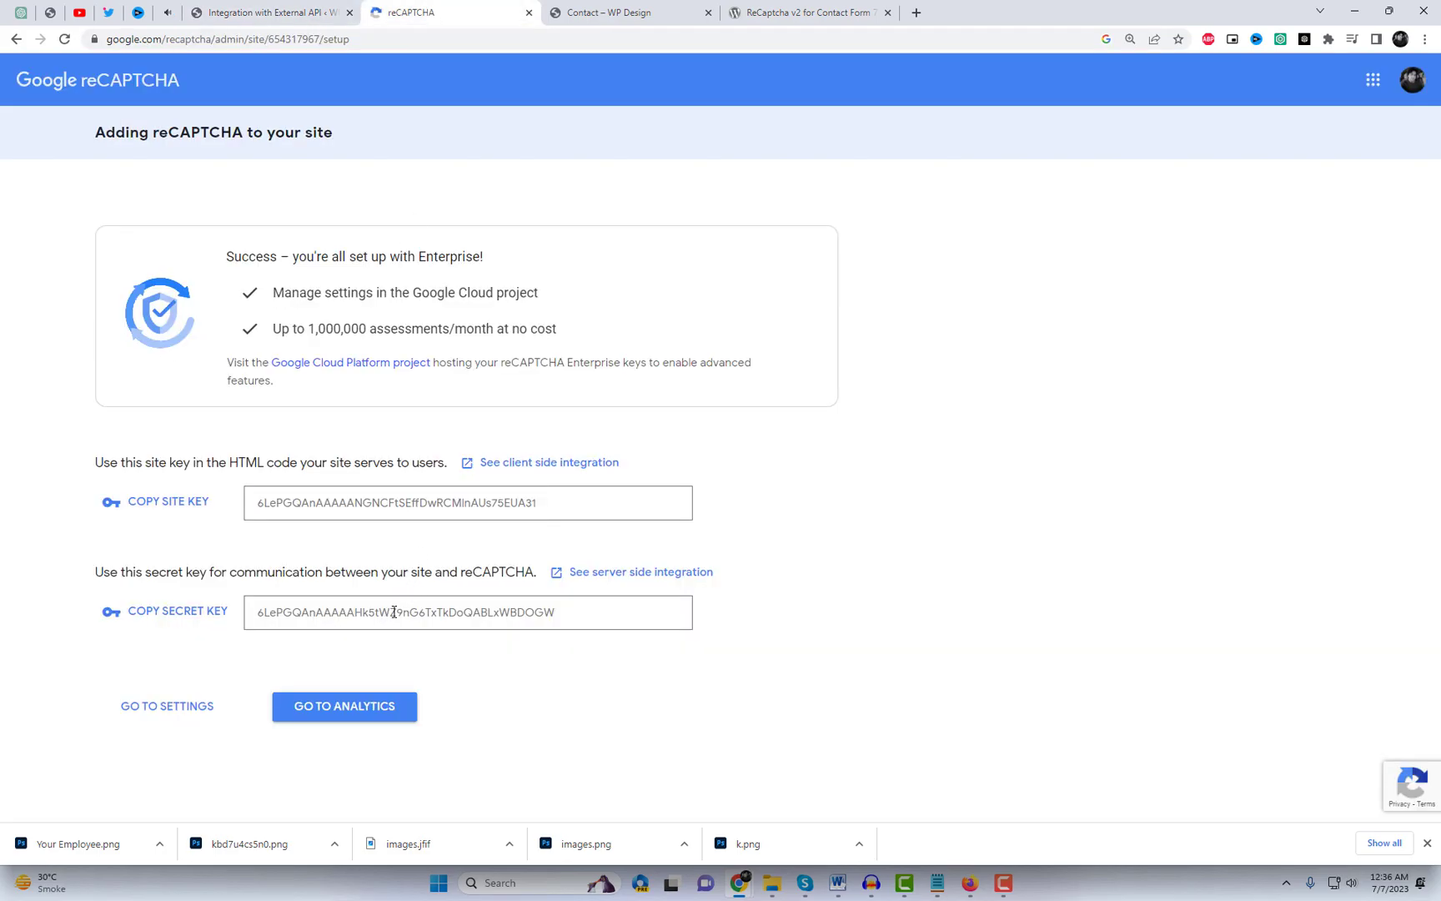
click(394, 612)
key(ctrl+c)
click(288, 12)
click(353, 346)
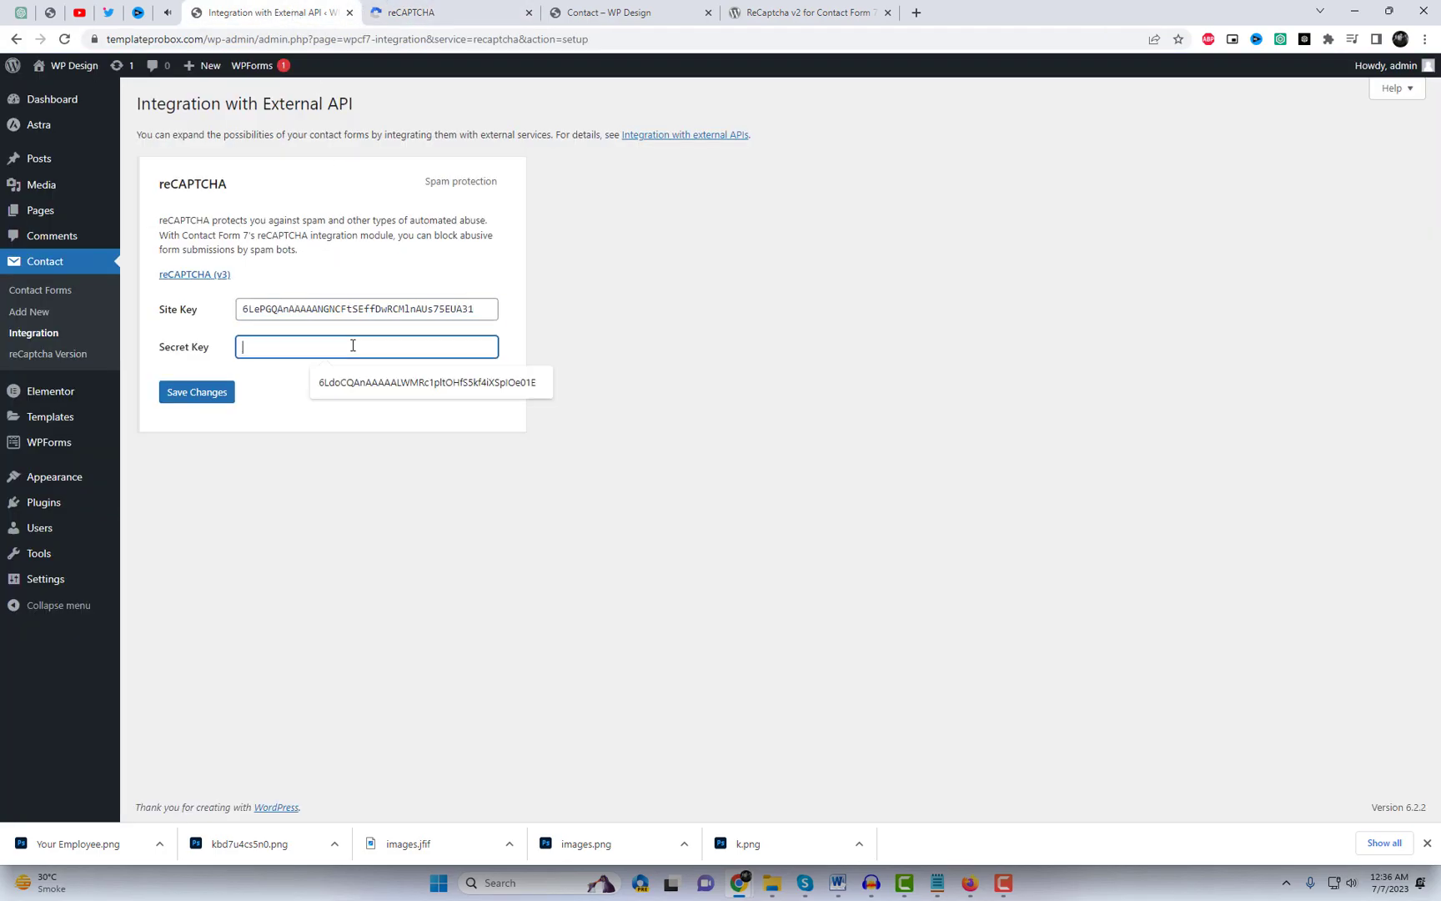
key(ctrl+v)
click(200, 393)
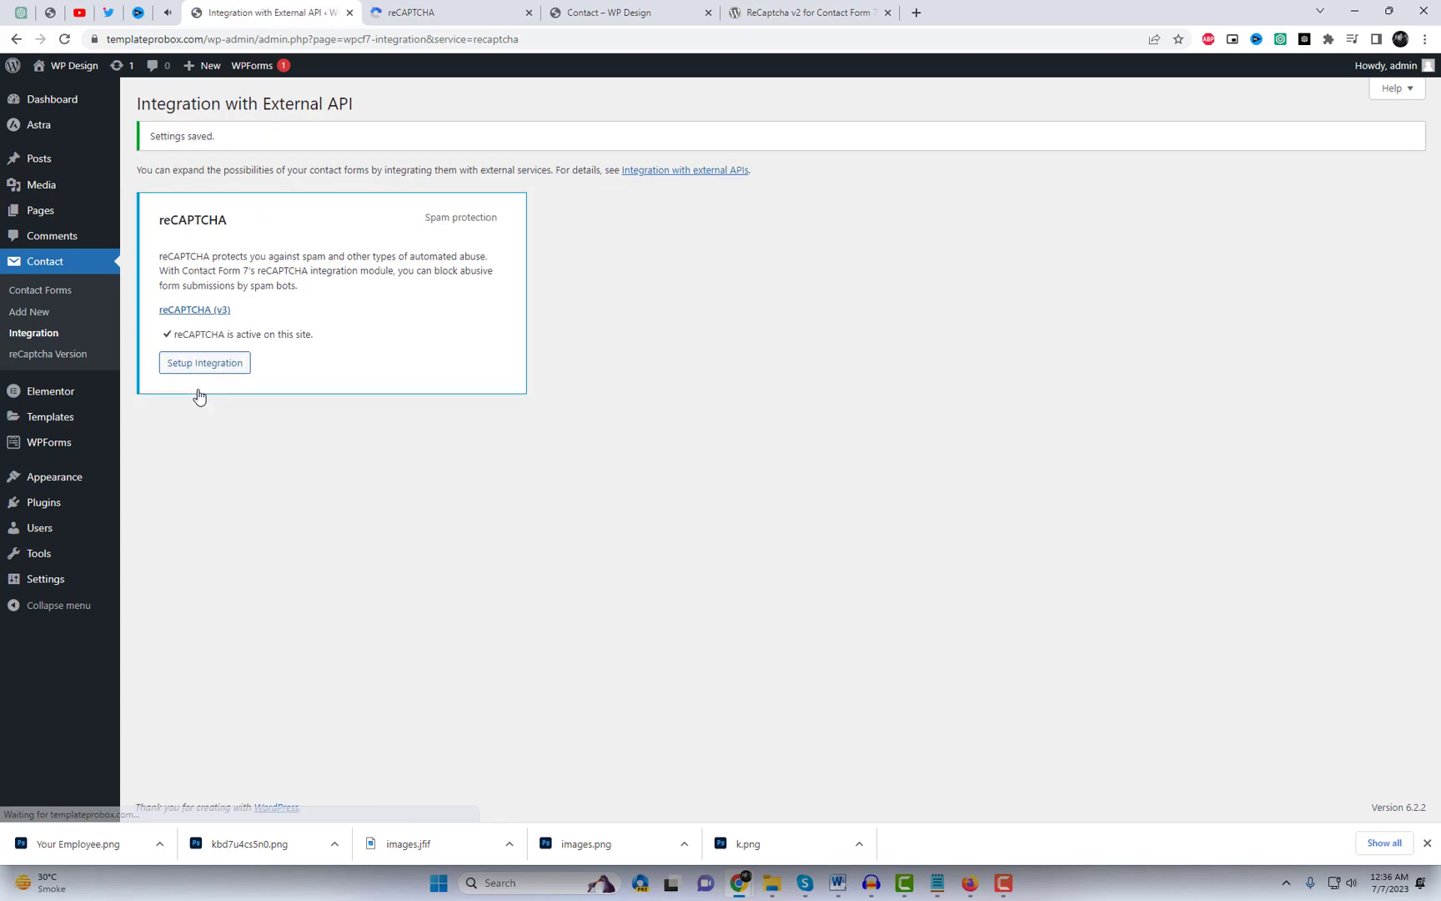
Copy the [recaptcha] shortcode and paste it below the message field in Contact form 1
click(76, 361)
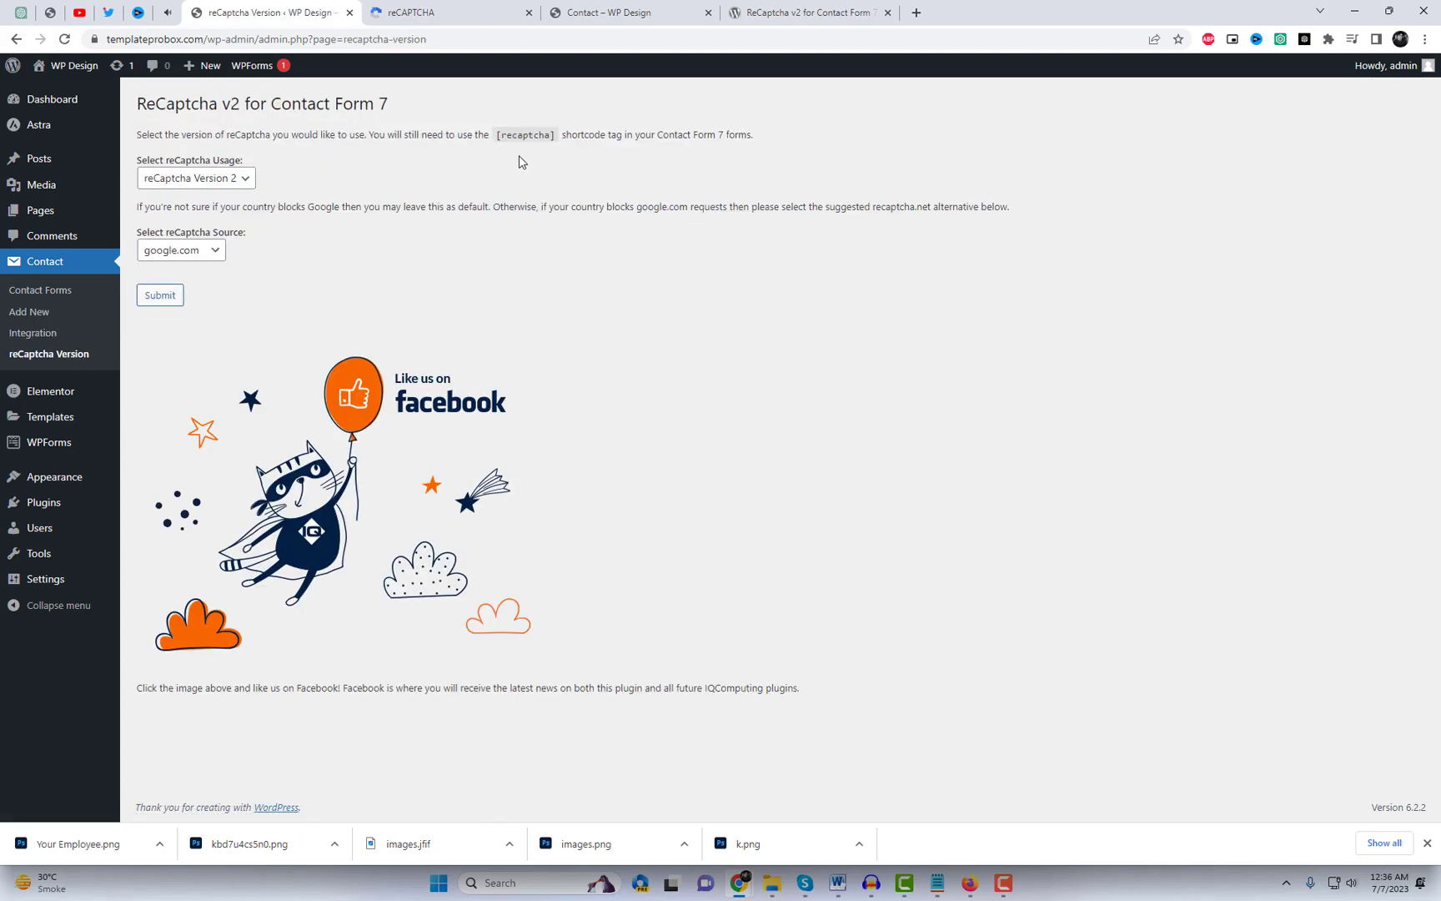
drag(496, 136, 549, 137)
click(800, 471)
click(65, 291)
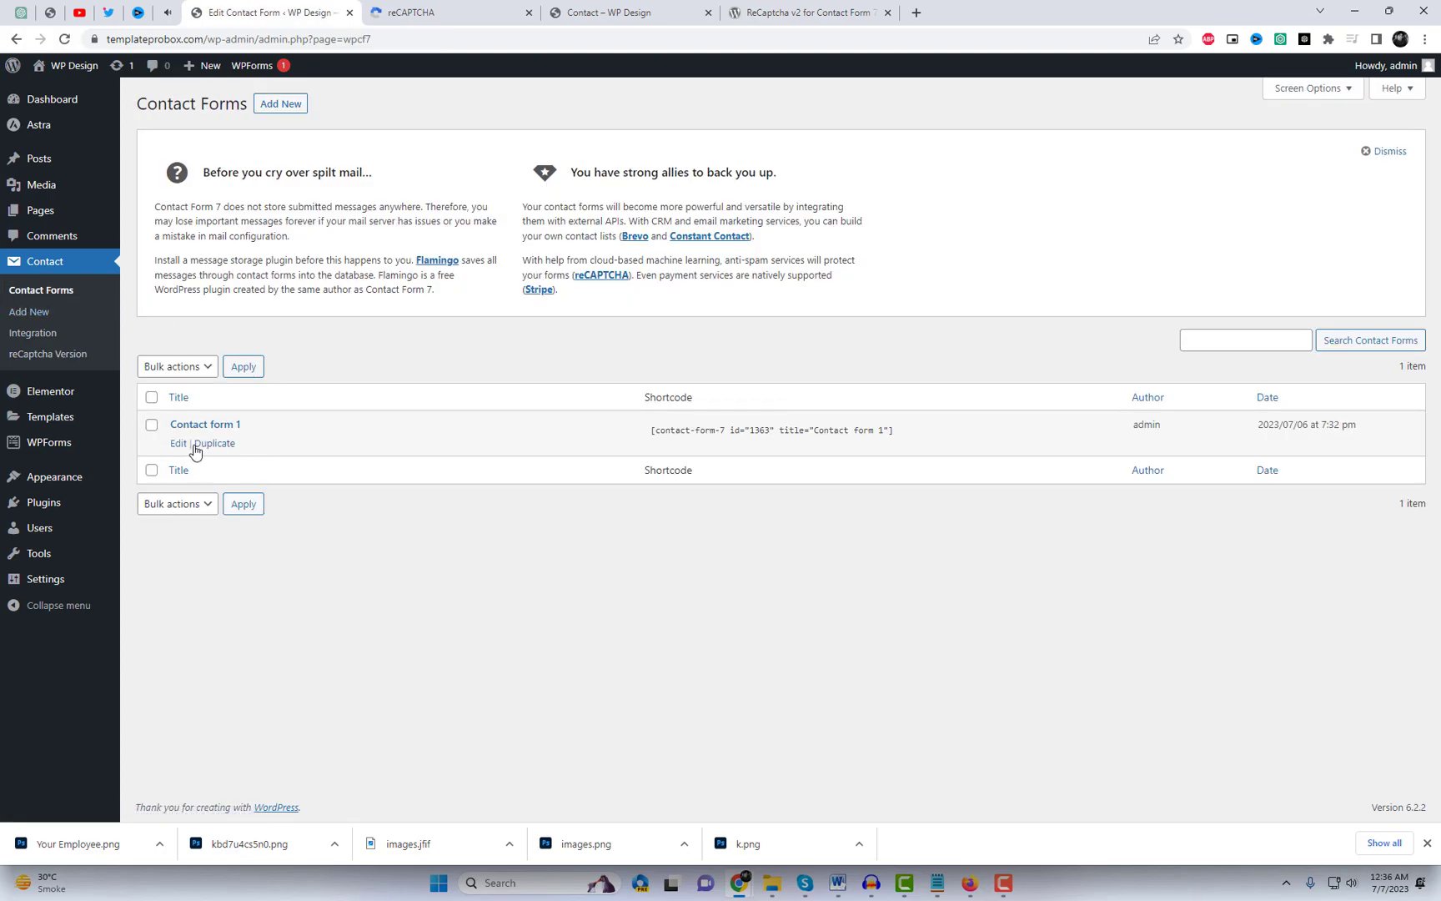
click(178, 443)
scroll(517, 542, down, 1)
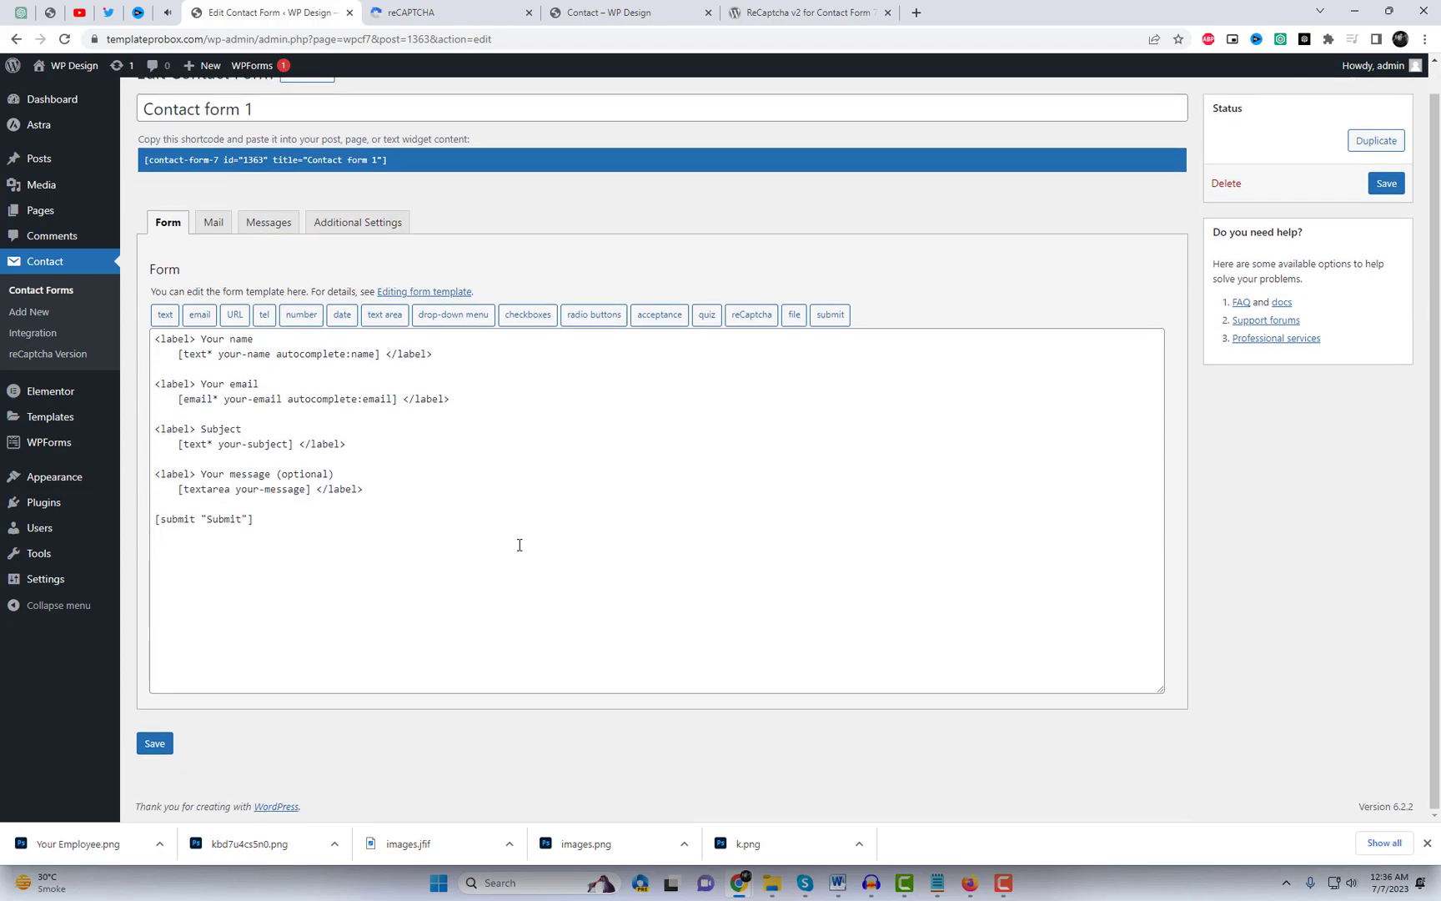
click(367, 491)
key(Return)
key(Return)
text([recaptcha])
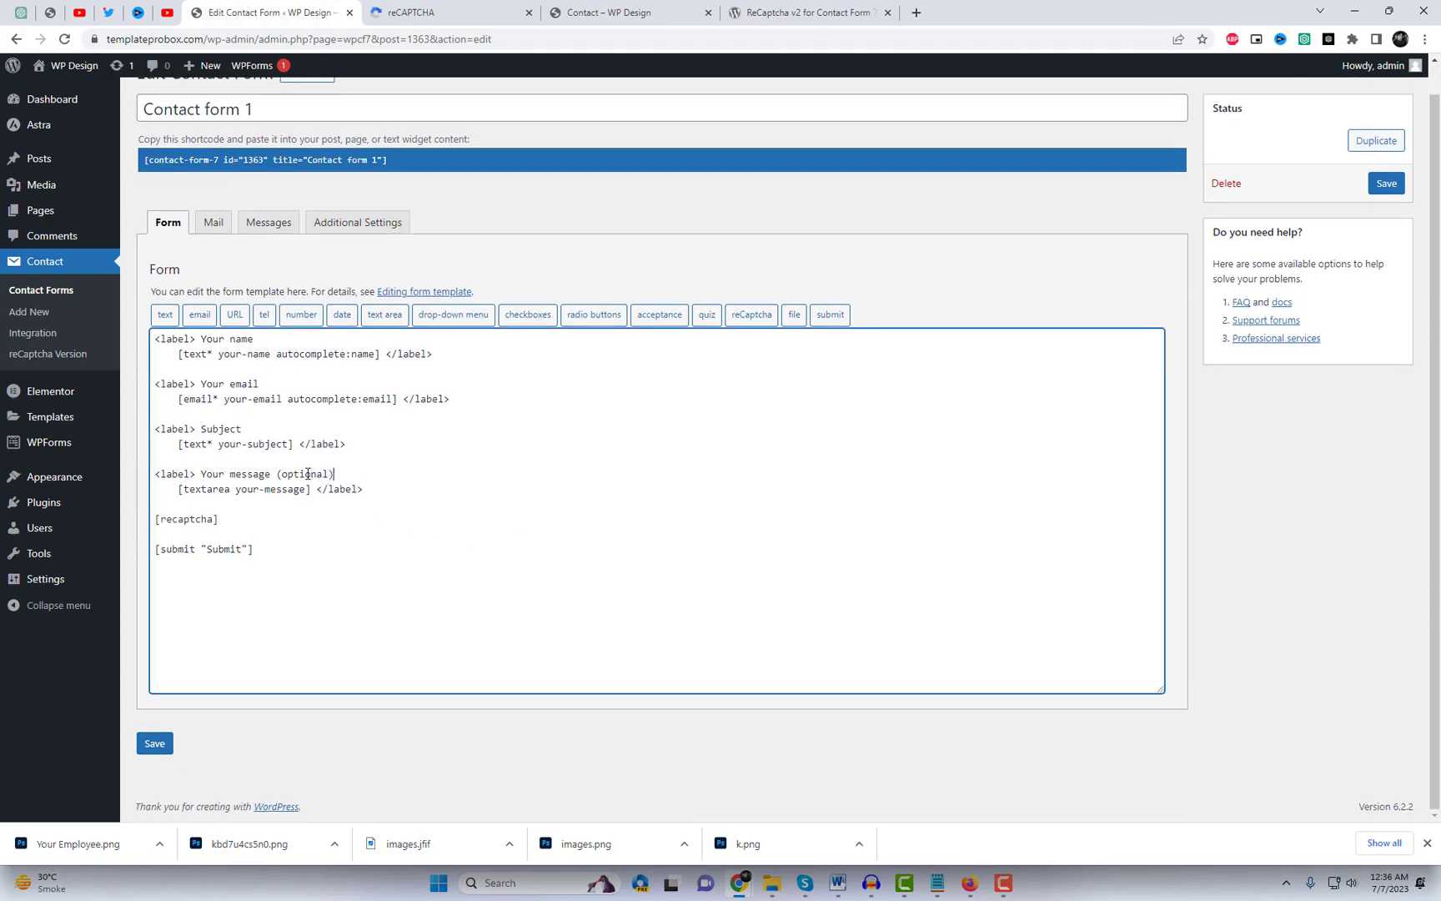
Wrap [recaptcha] in <label> lines, replacing 'Your message (optional)' with the recaptcha label text
drag(334, 474, 156, 474)
key(ctrl+c)
click(215, 506)
key(Return)
key(ctrl+v)
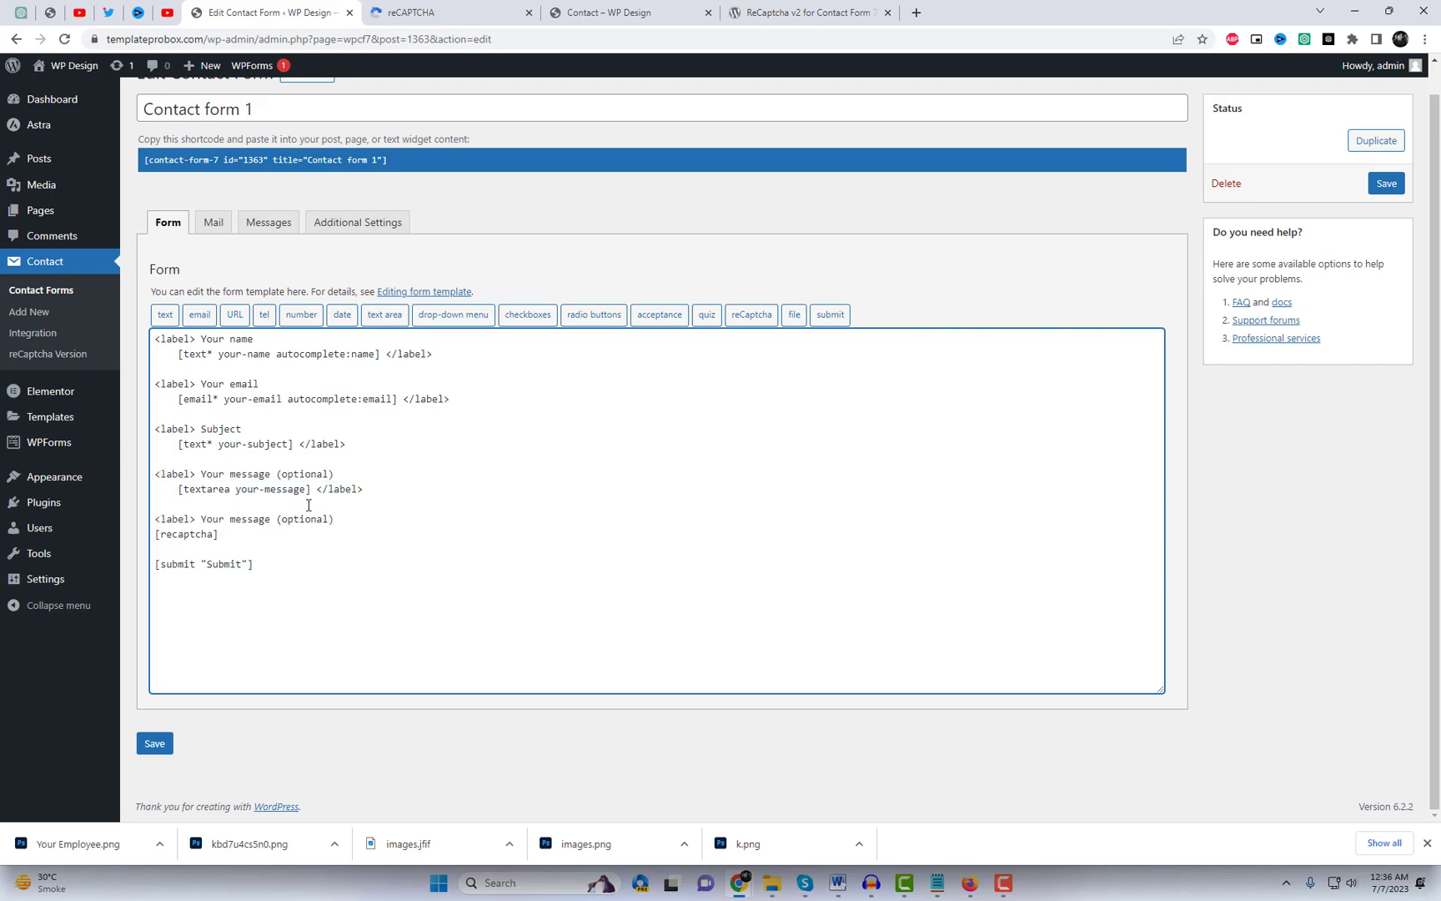
drag(317, 493, 395, 493)
key(ctrl+c)
click(262, 533)
key(Return)
key(ctrl+v)
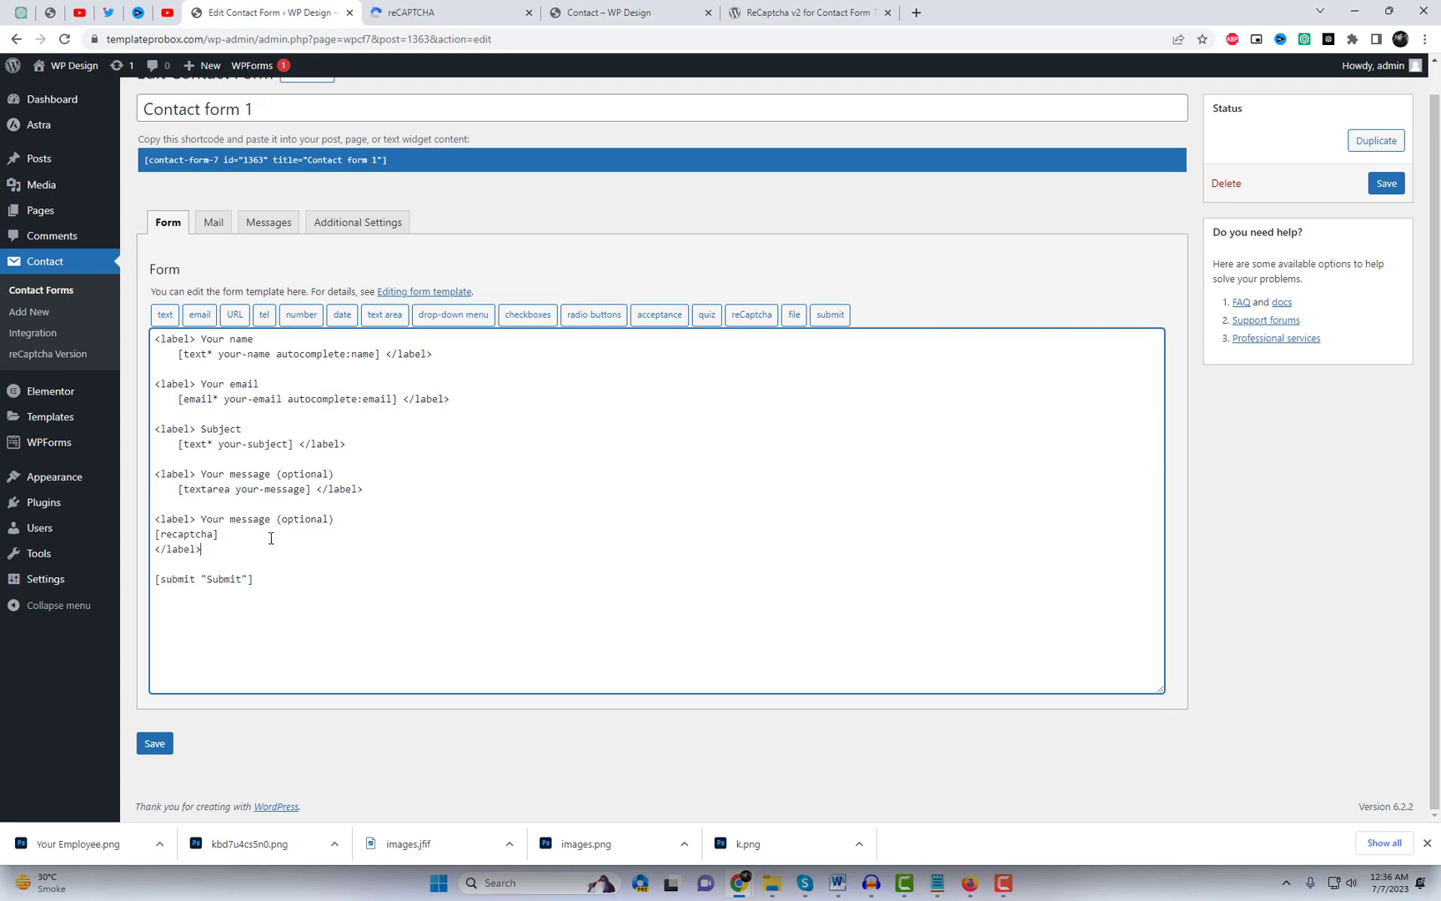
drag(278, 519, 350, 519)
key(BackSpace)
drag(204, 521, 293, 521)
text(Re)
Save the form, reload the live Contact page and tick 'I'm not a robot'
click(1386, 184)
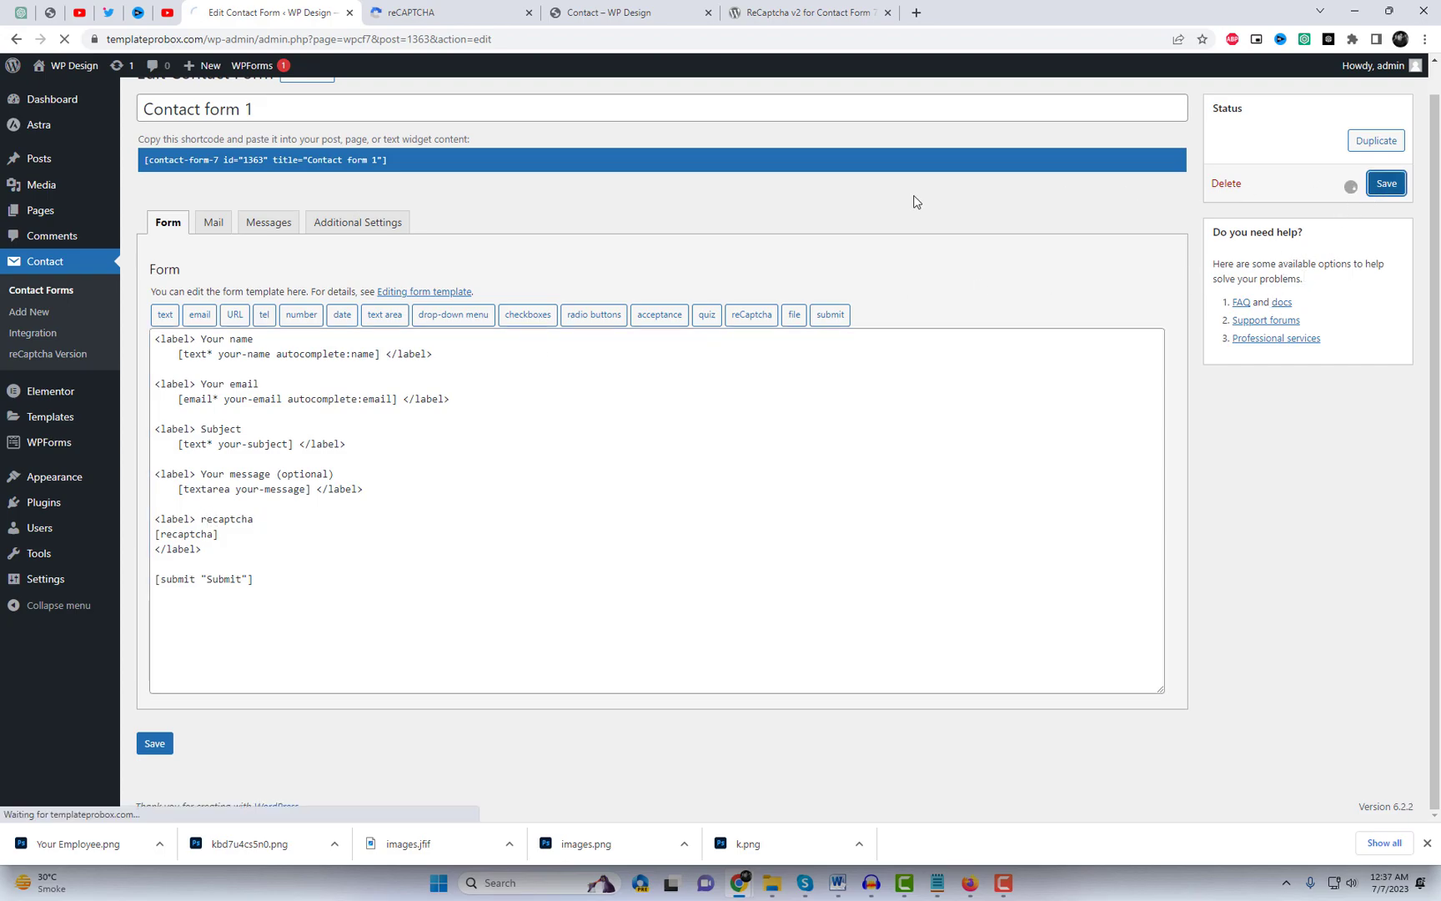
key(ctrl+Tab)
key(ctrl+Tab)
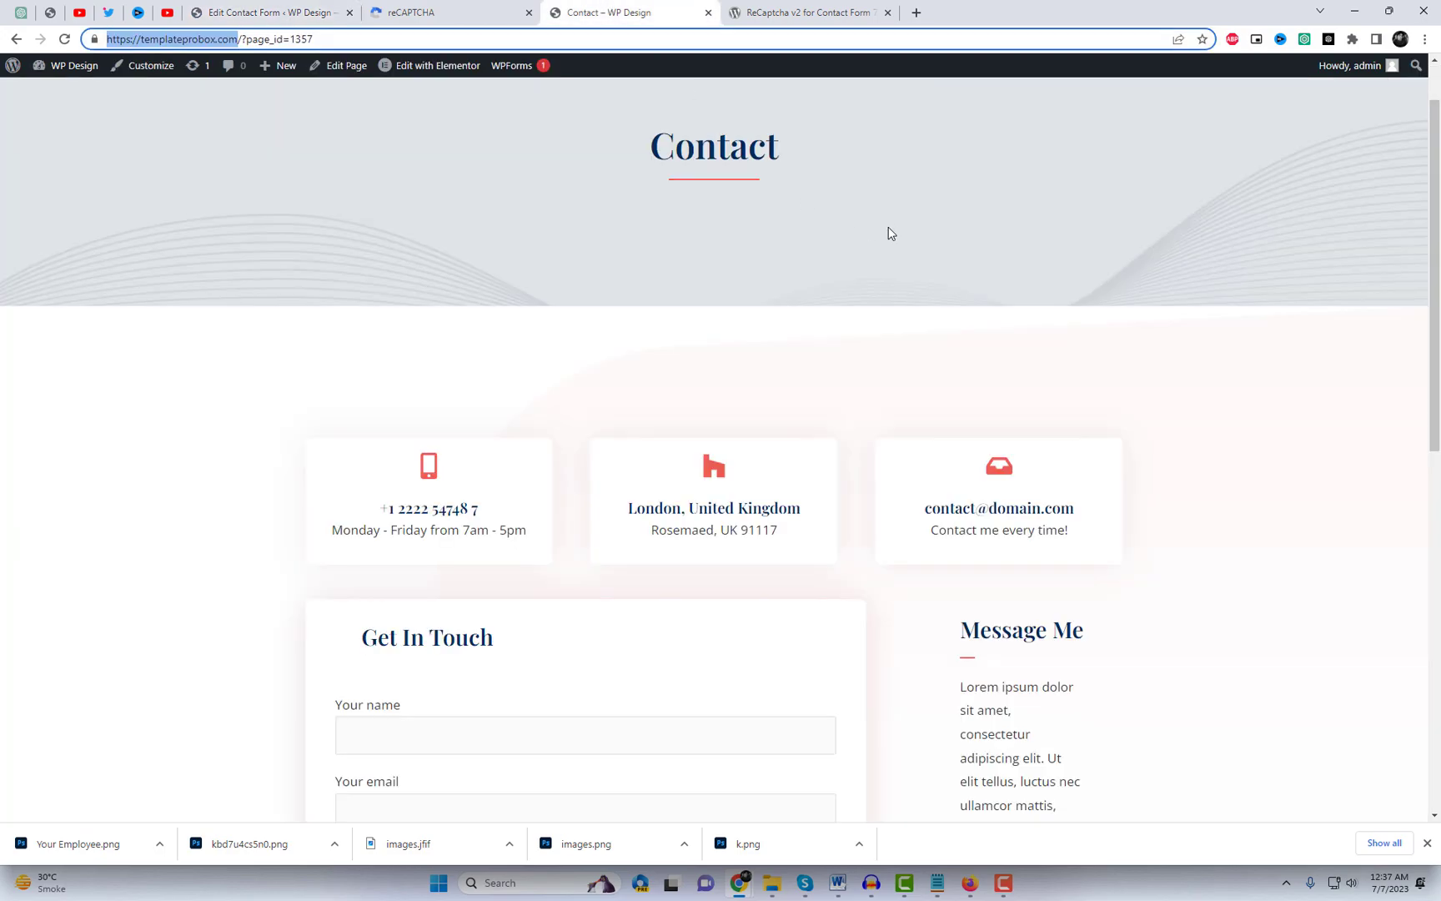
right_click(889, 233)
click(922, 266)
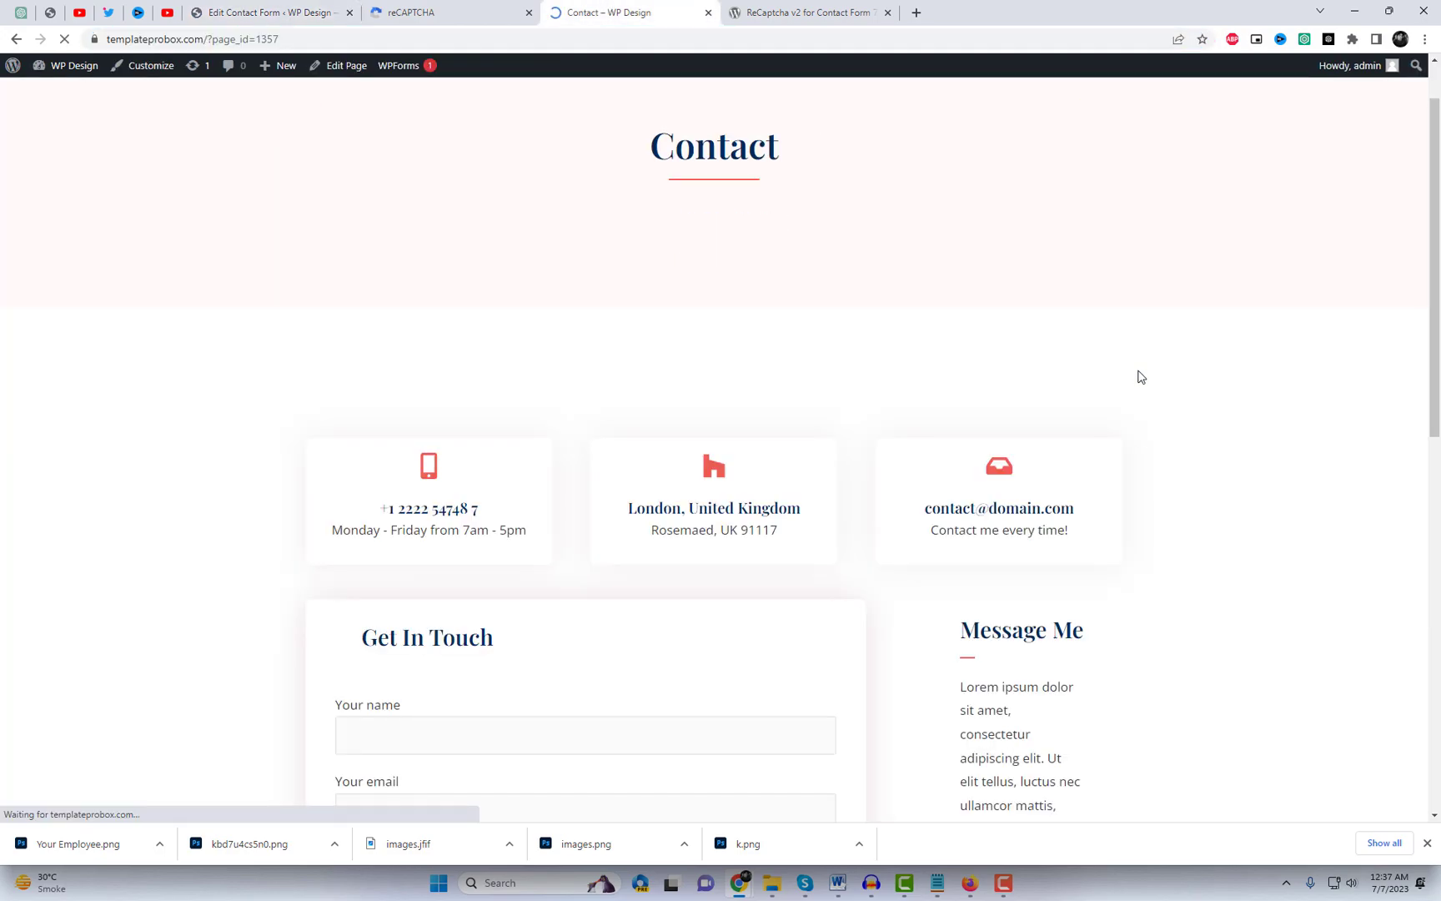
scroll(1150, 392, down, 10)
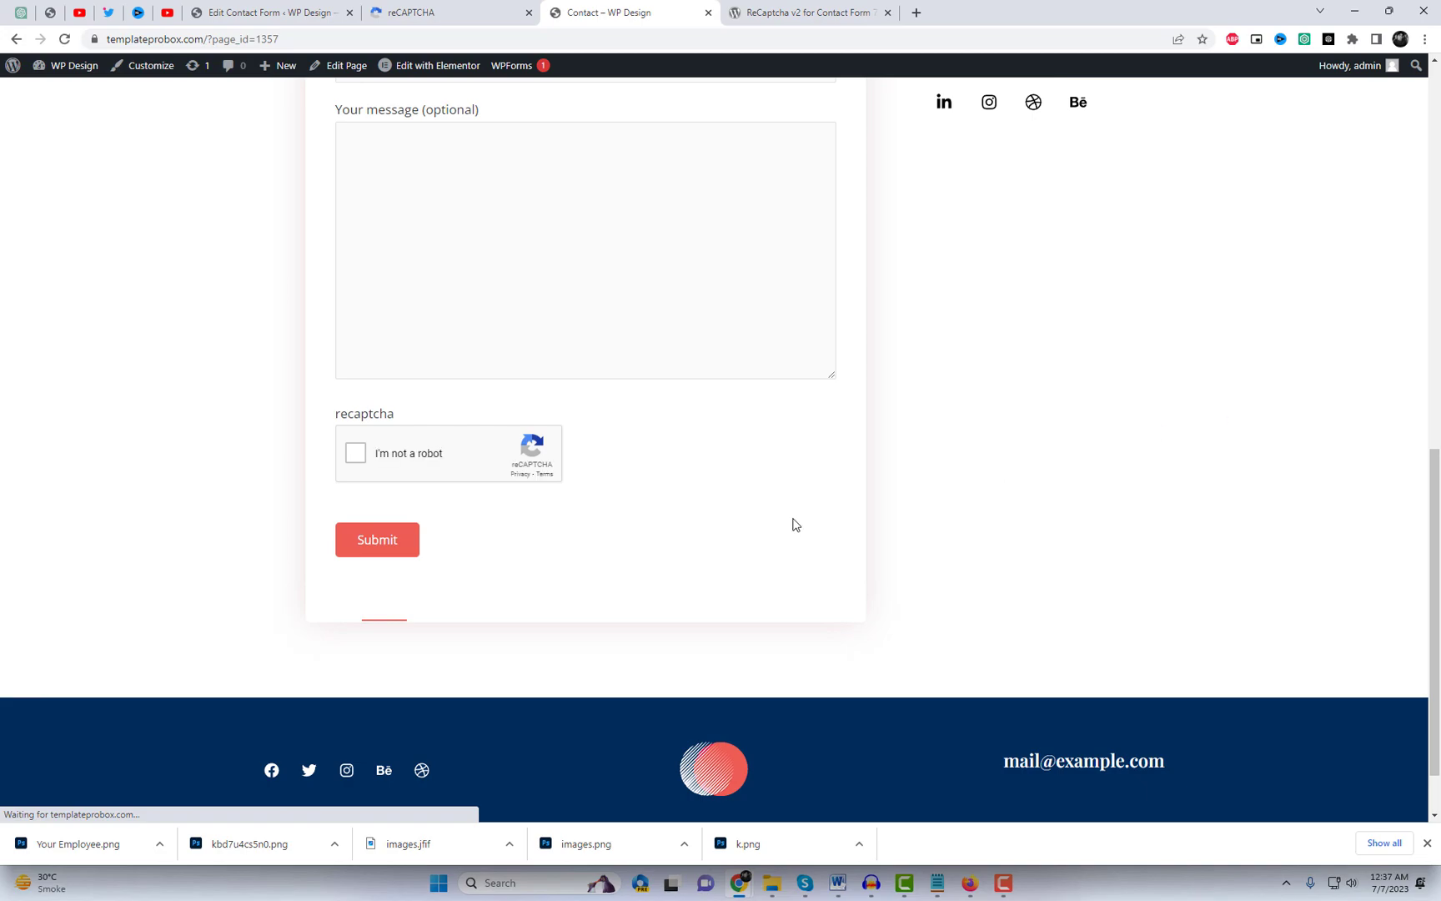
click(358, 462)
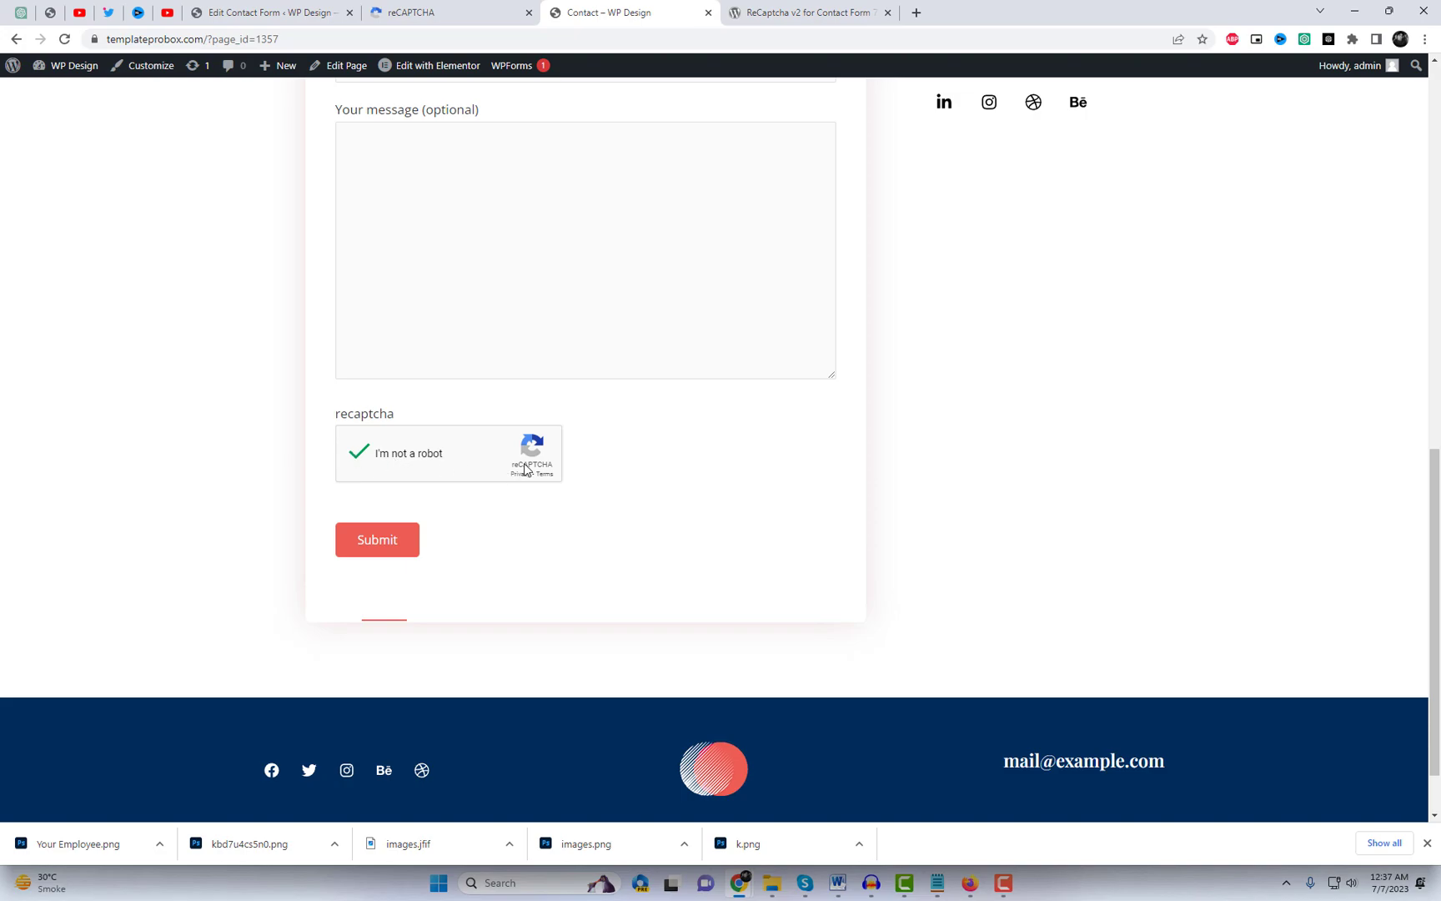
Reload the Contact page, then delete the recaptcha label lines from Contact form 1 and save
right_click(914, 332)
click(952, 380)
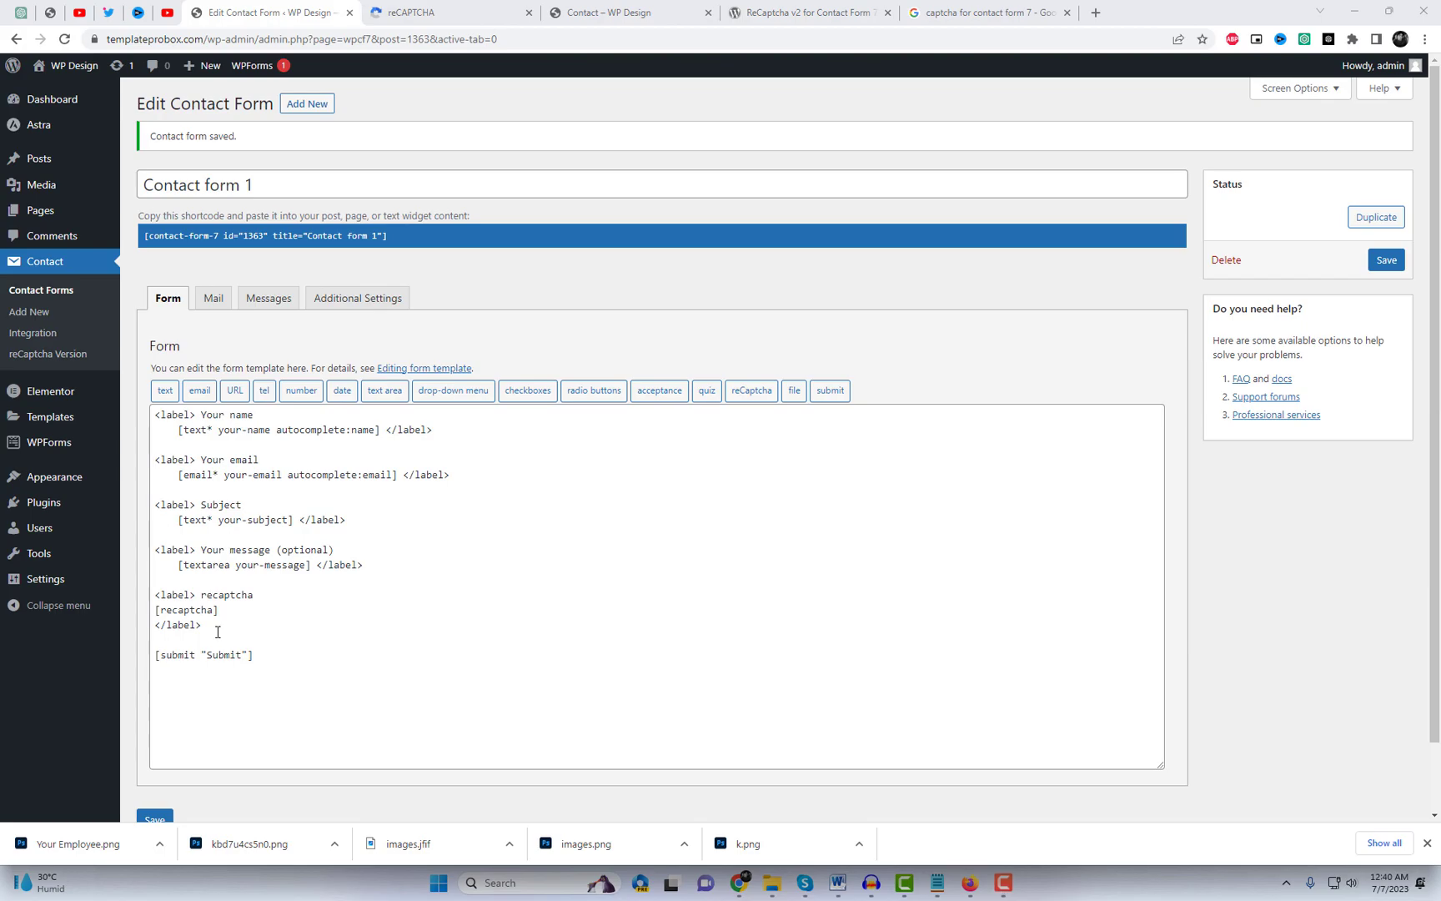
drag(216, 627, 161, 599)
key(BackSpace)
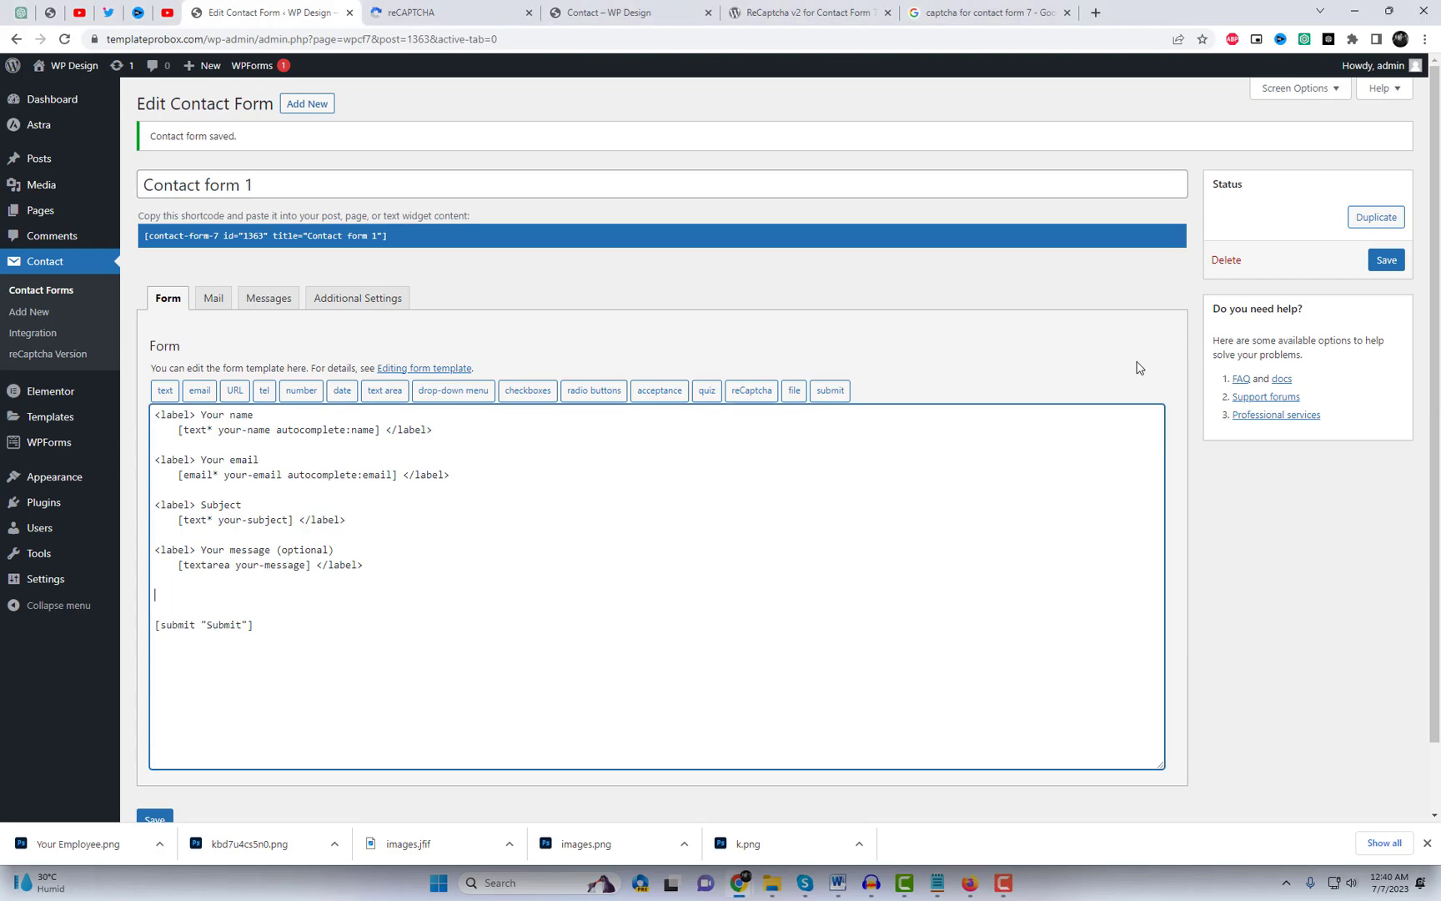
click(1386, 260)
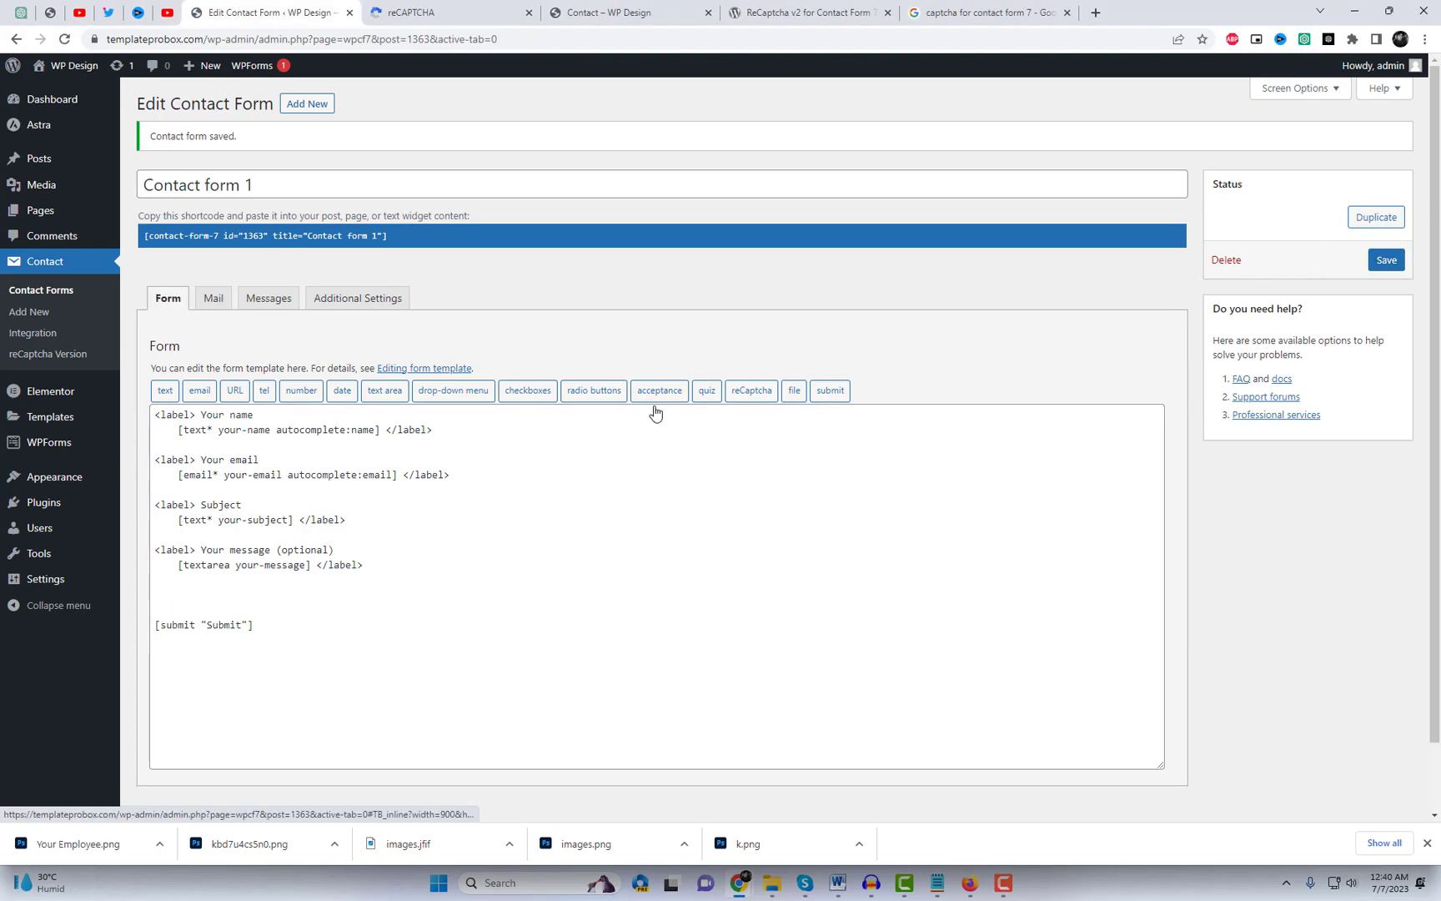
Copy the 'ReCaptcha v2 for Contact Form 7' title from the Installed Plugins list
mouse_move(55, 512)
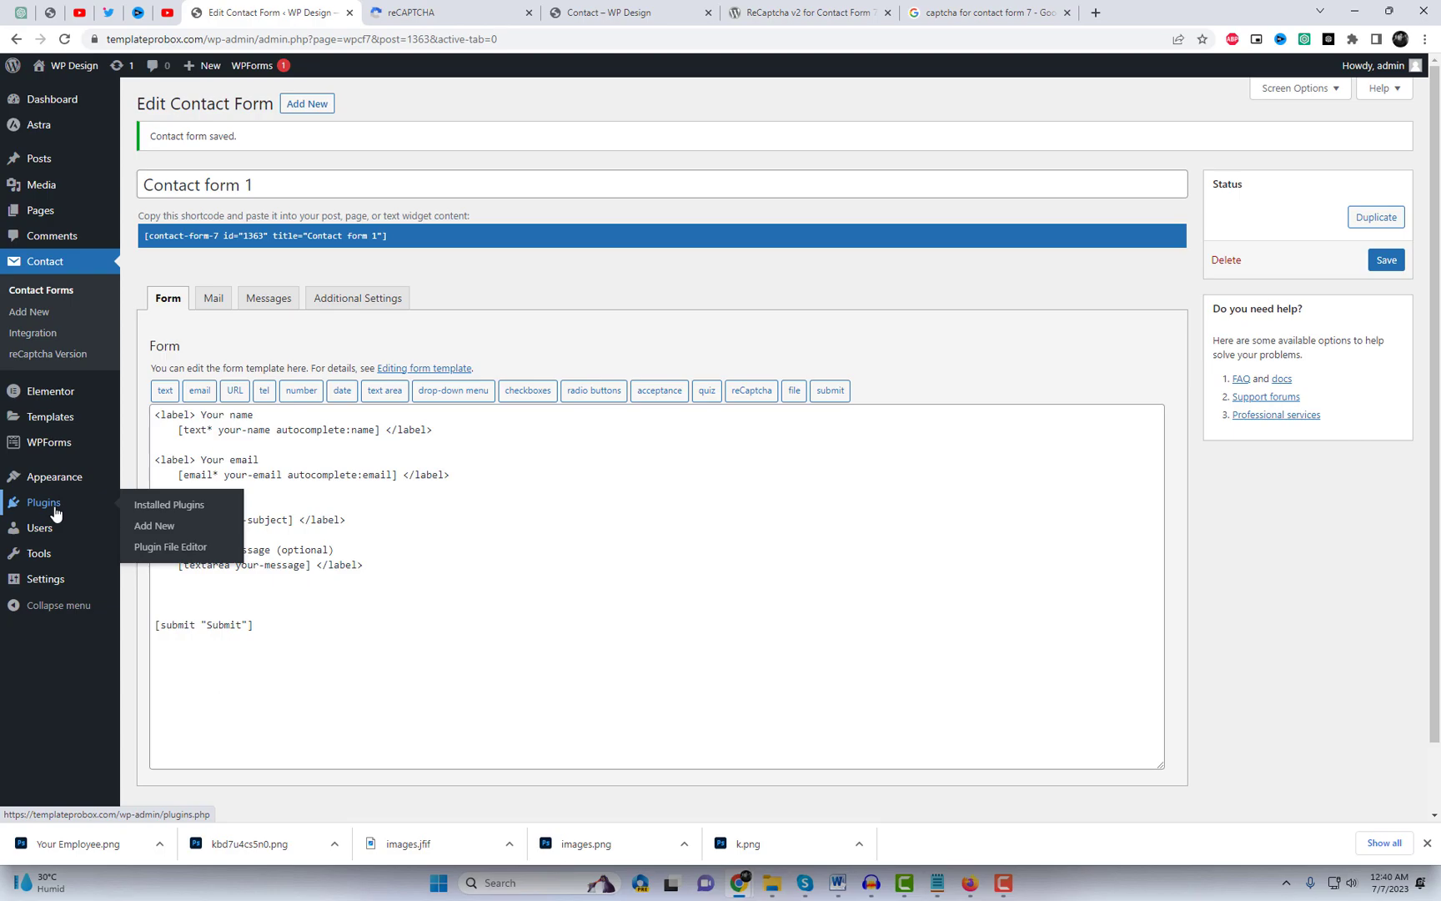
click(148, 507)
scroll(633, 559, down, 3)
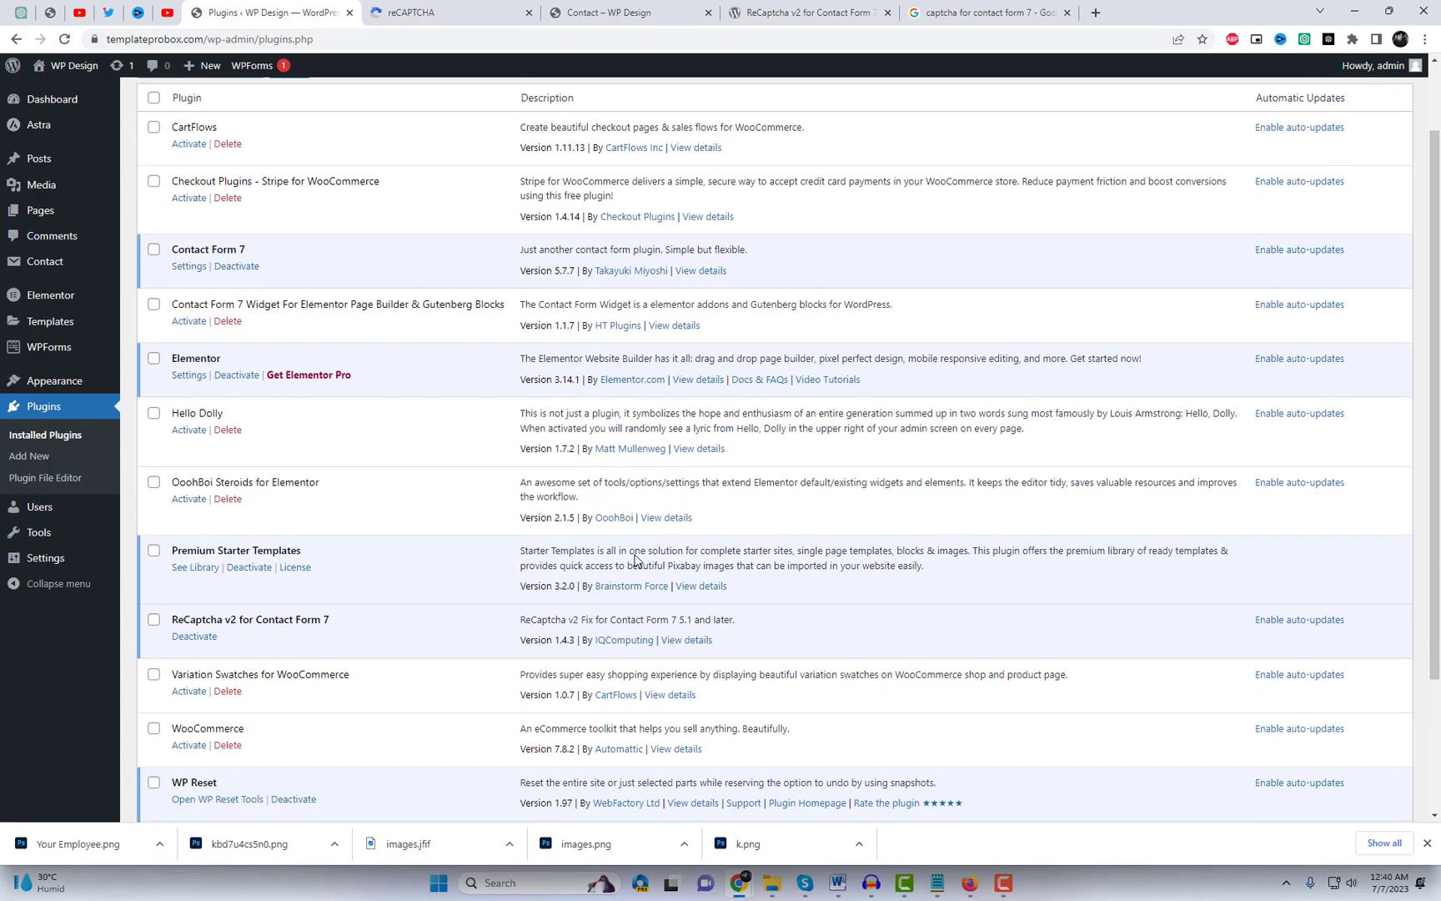
triple_click(284, 437)
right_click(294, 443)
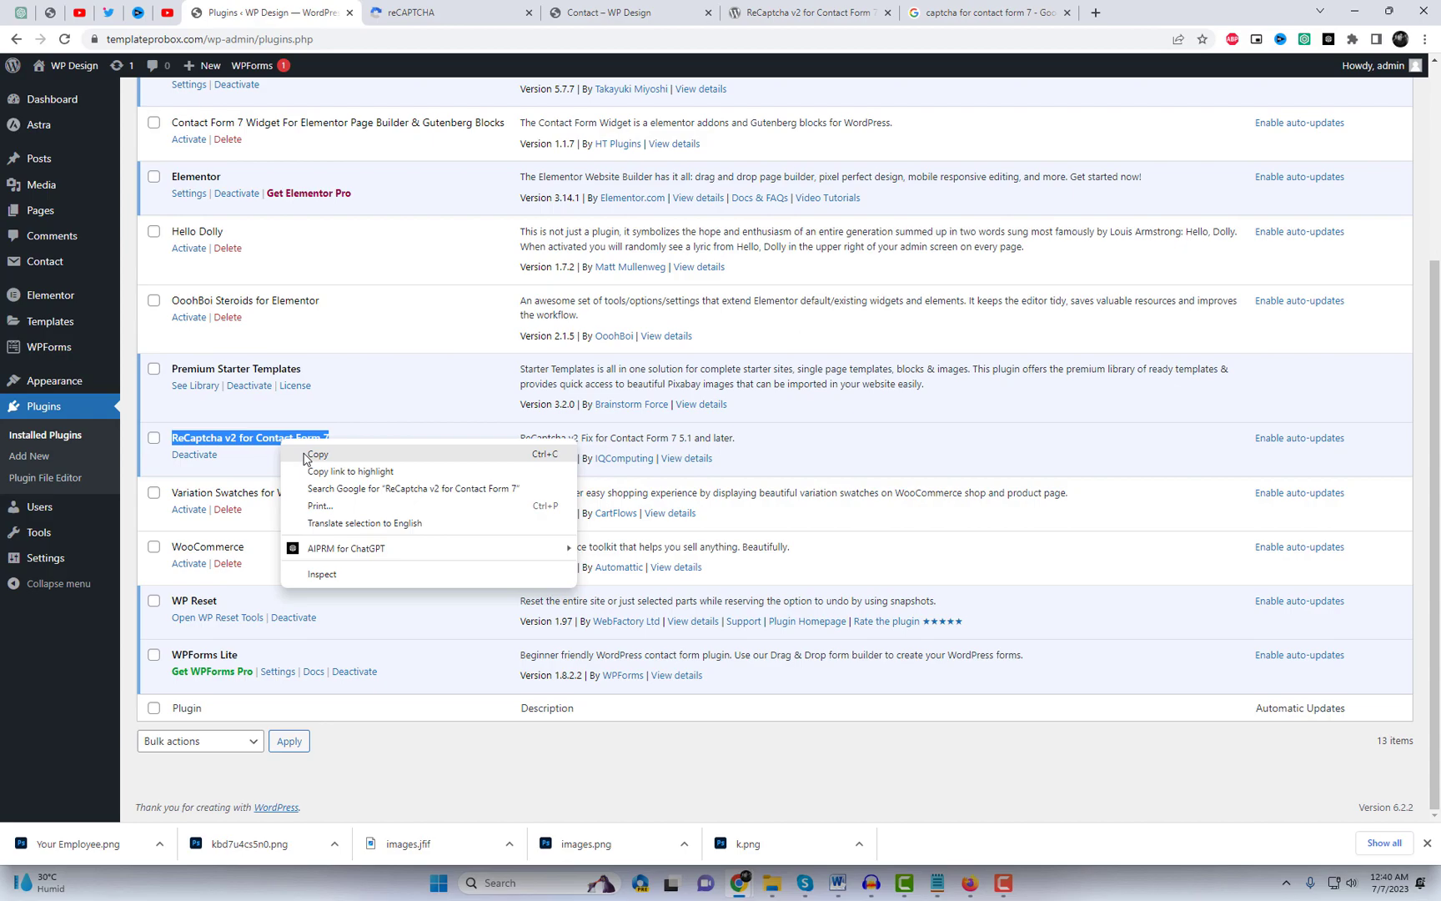
click(316, 455)
Deactivate the ReCaptcha v2 plugin and go to the Contact Form 7 integration page
key(Tab)
key(Return)
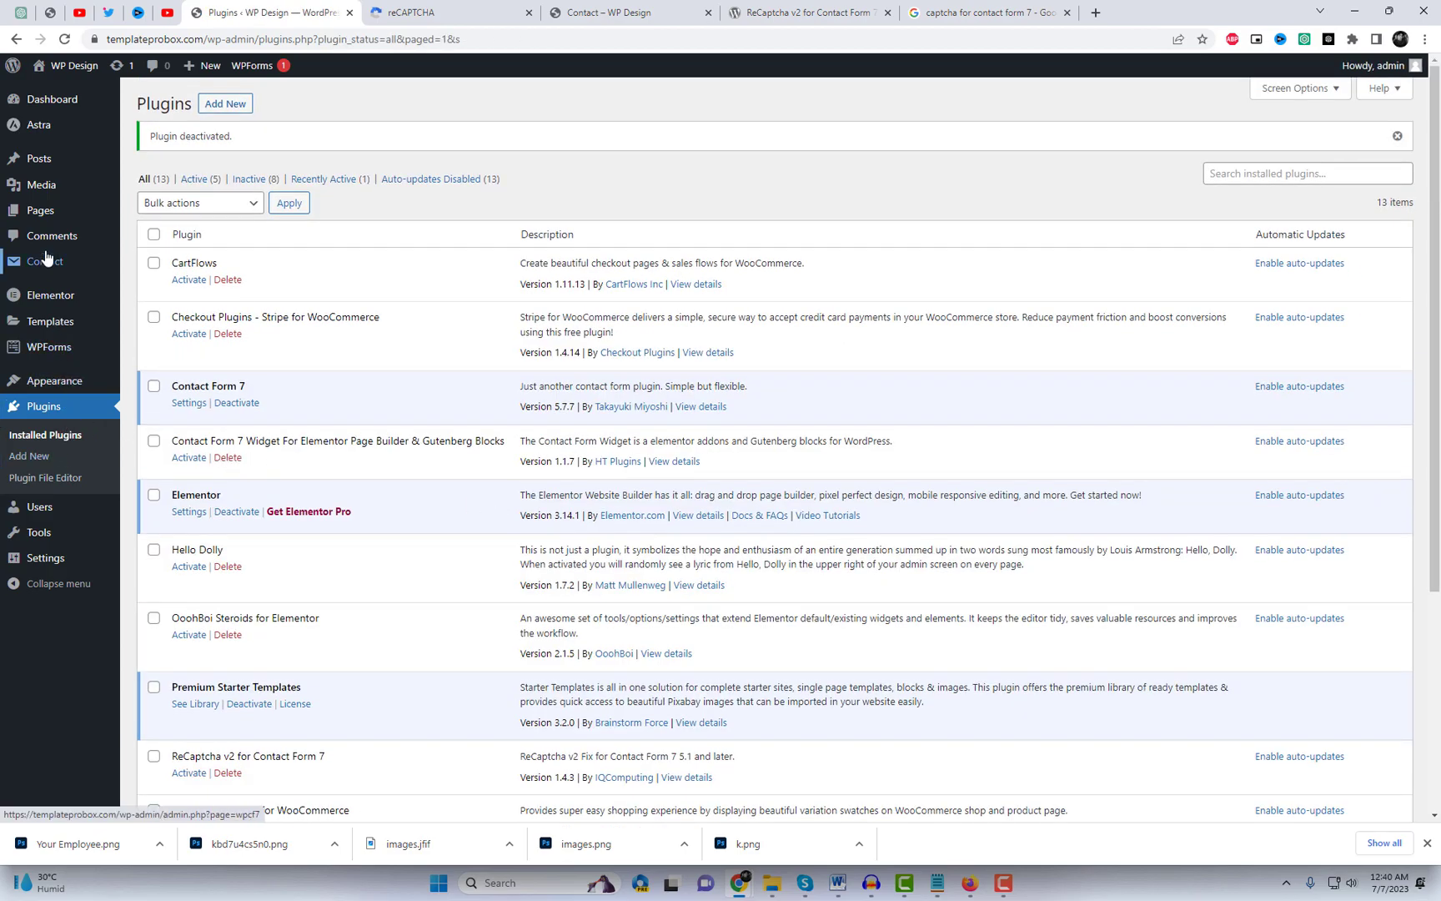
mouse_move(49, 262)
click(177, 306)
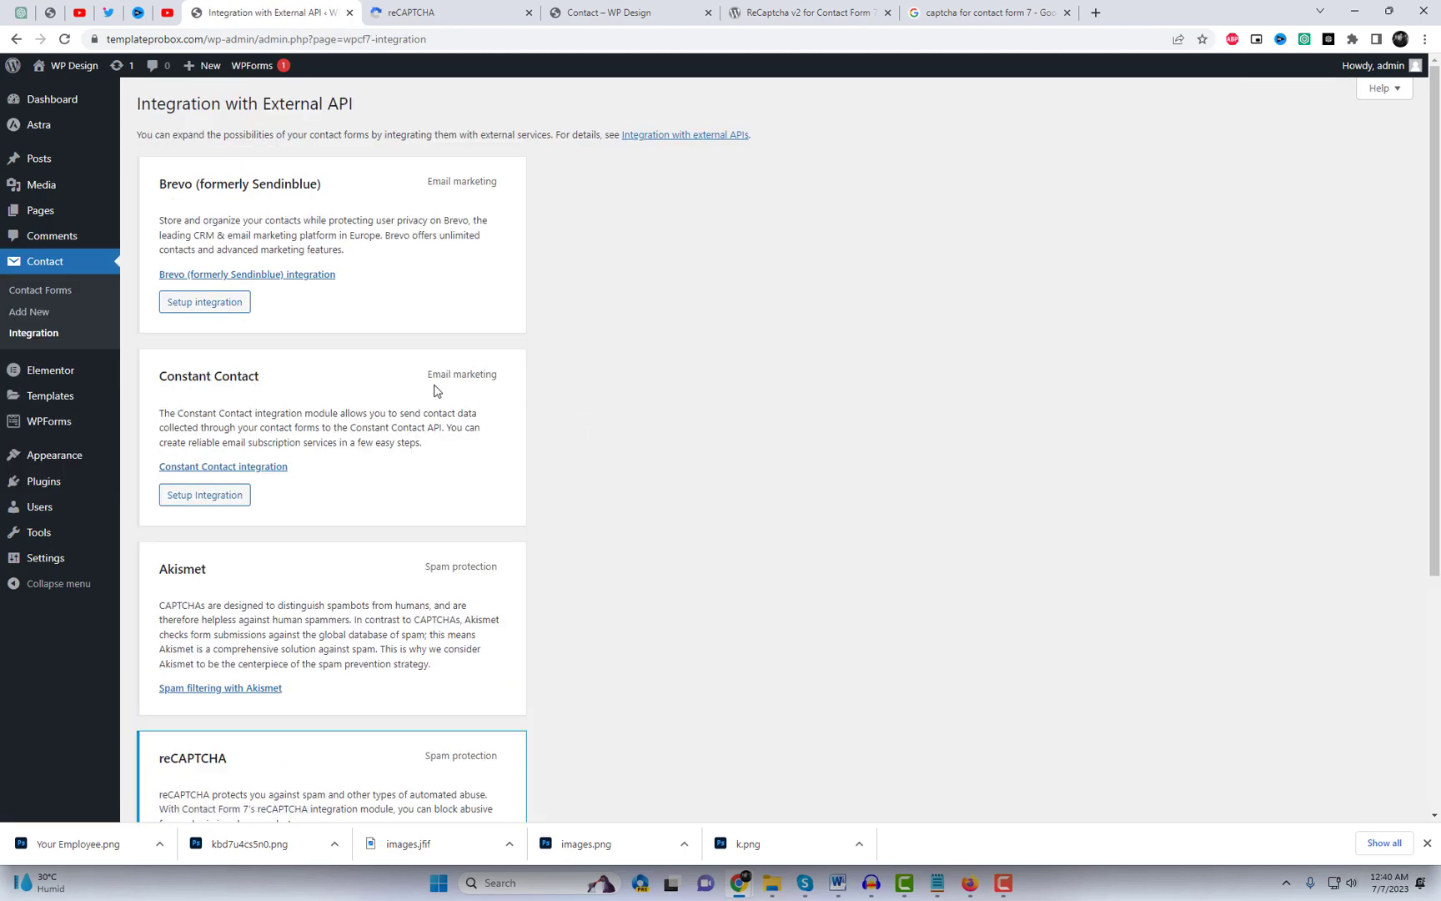
Reopen reCAPTCHA Setup Integration with empty keys, then open the templateprobox site's Google settings
scroll(385, 521, down, 3)
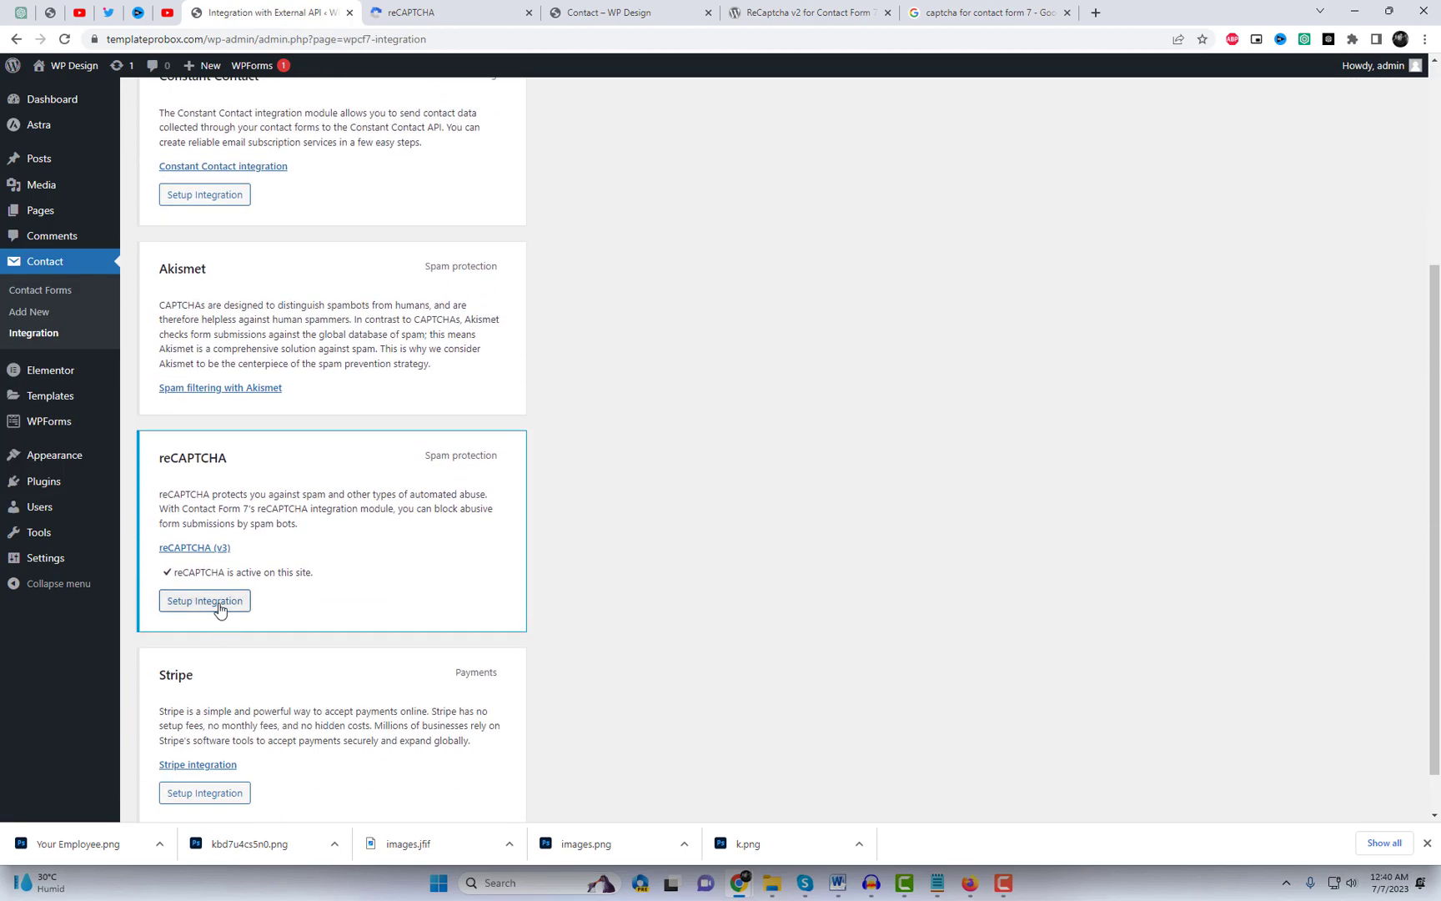
click(218, 605)
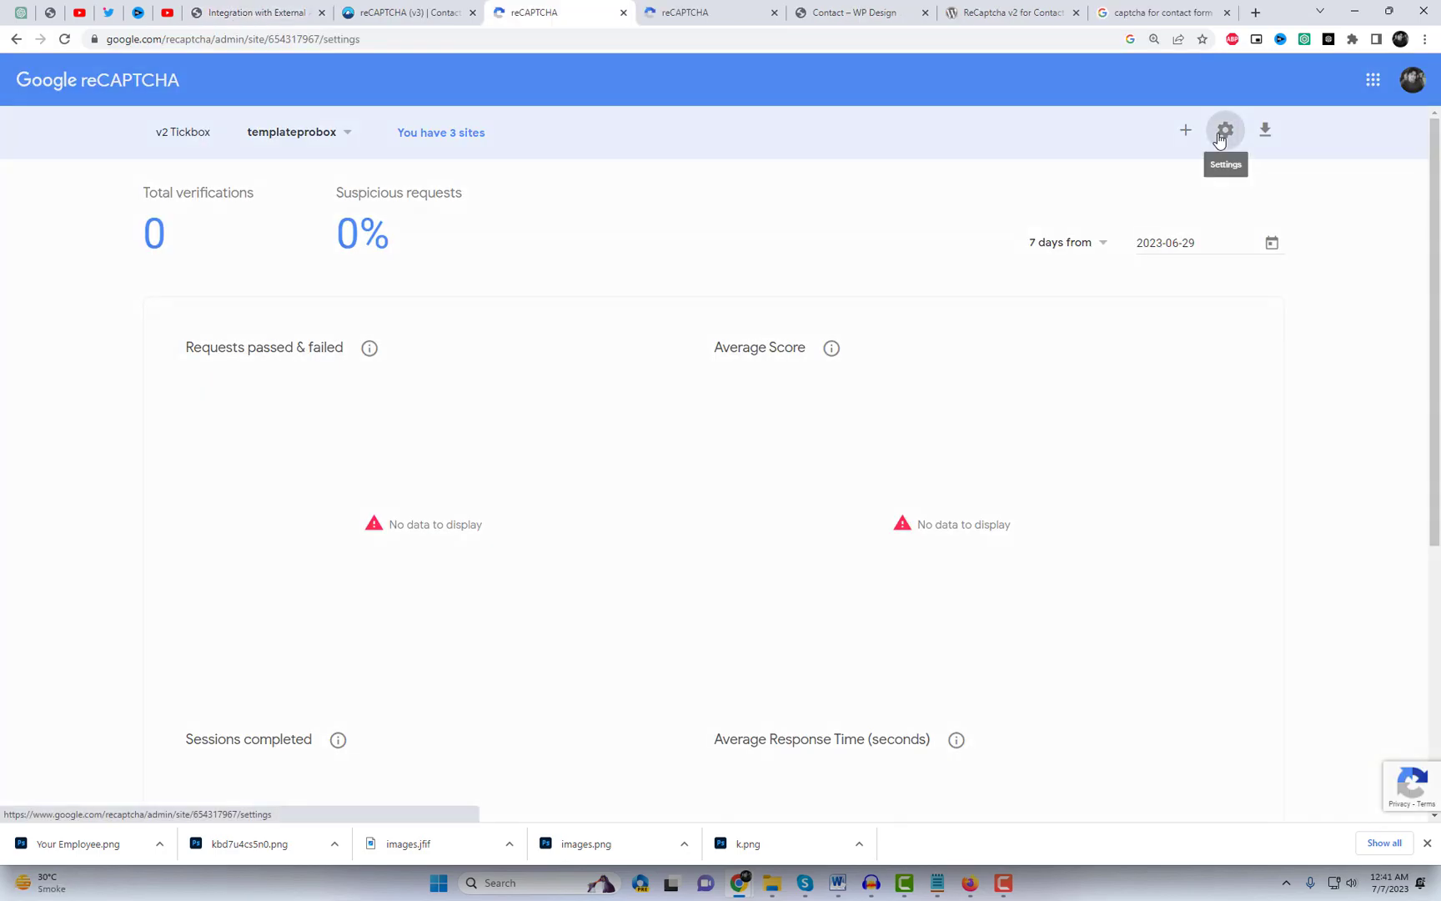
click(1222, 129)
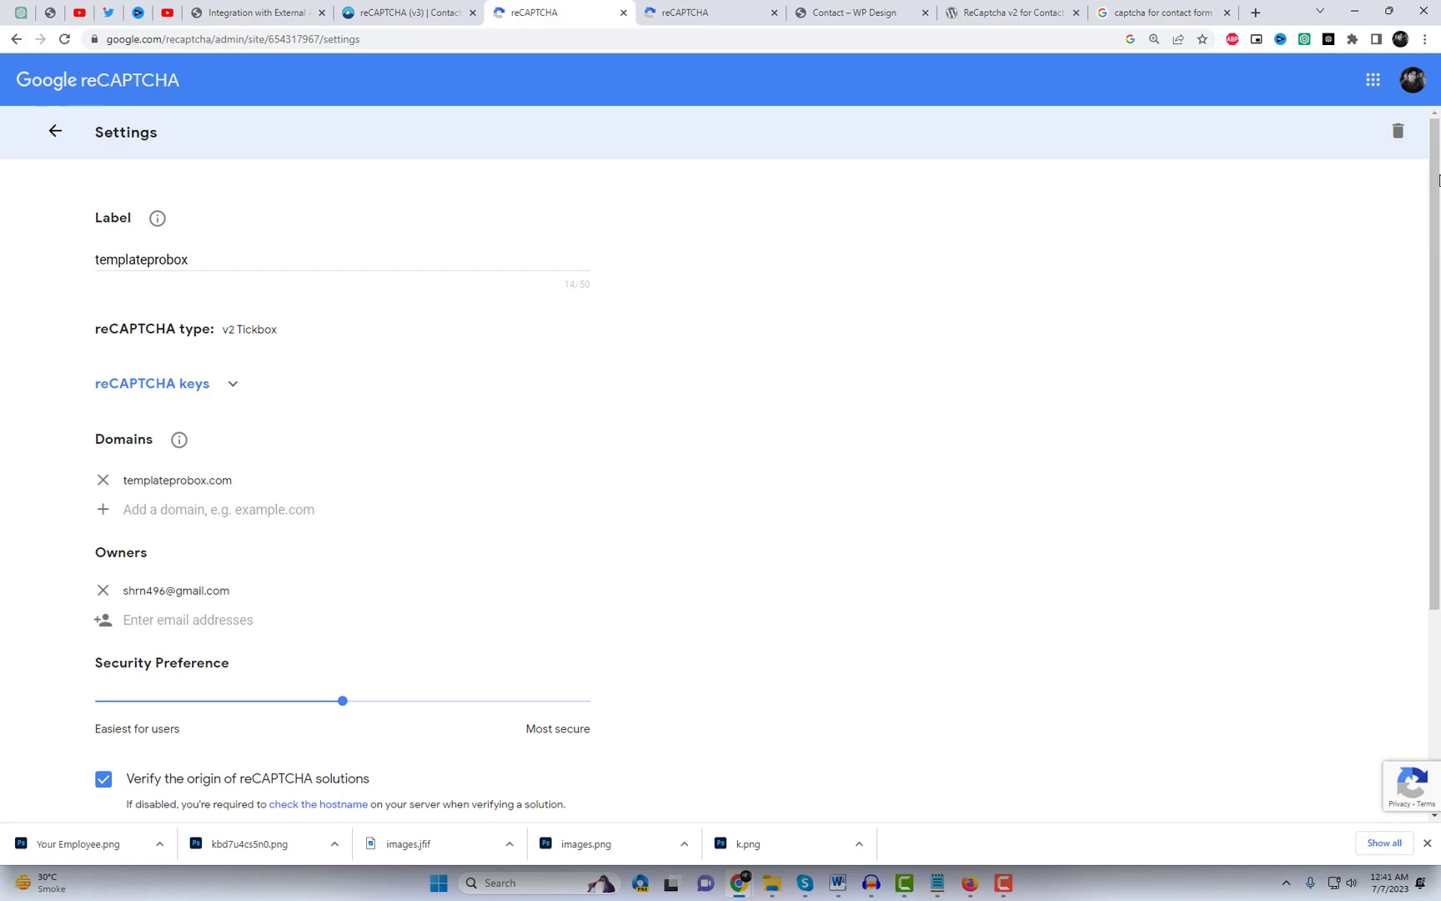
Delete the old templateprobox reCAPTCHA site and start a new registration labelled ReCaptcha v3
click(1398, 132)
click(805, 493)
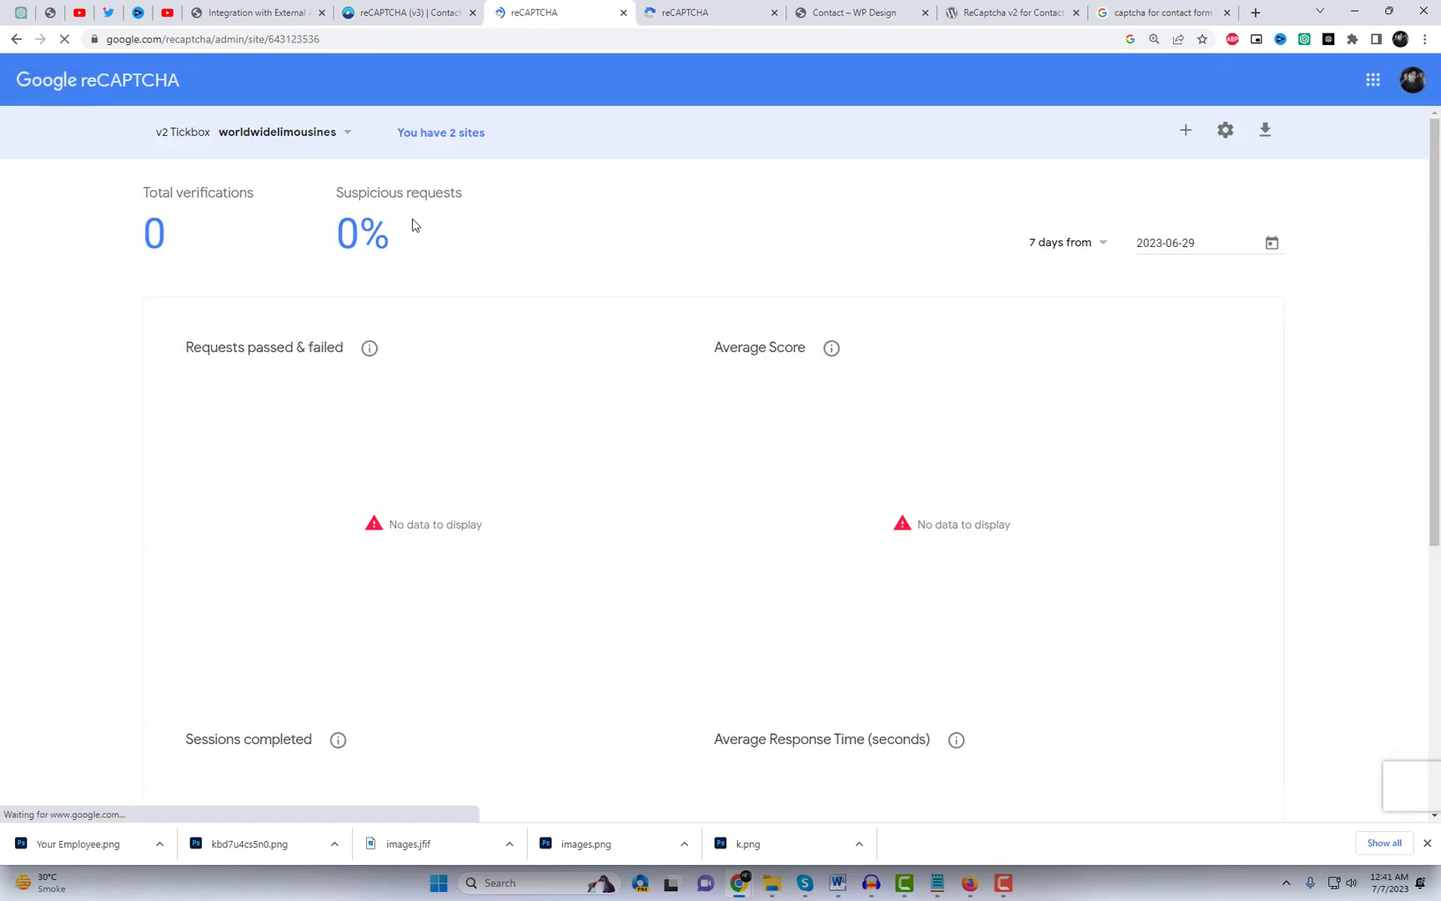
click(1188, 134)
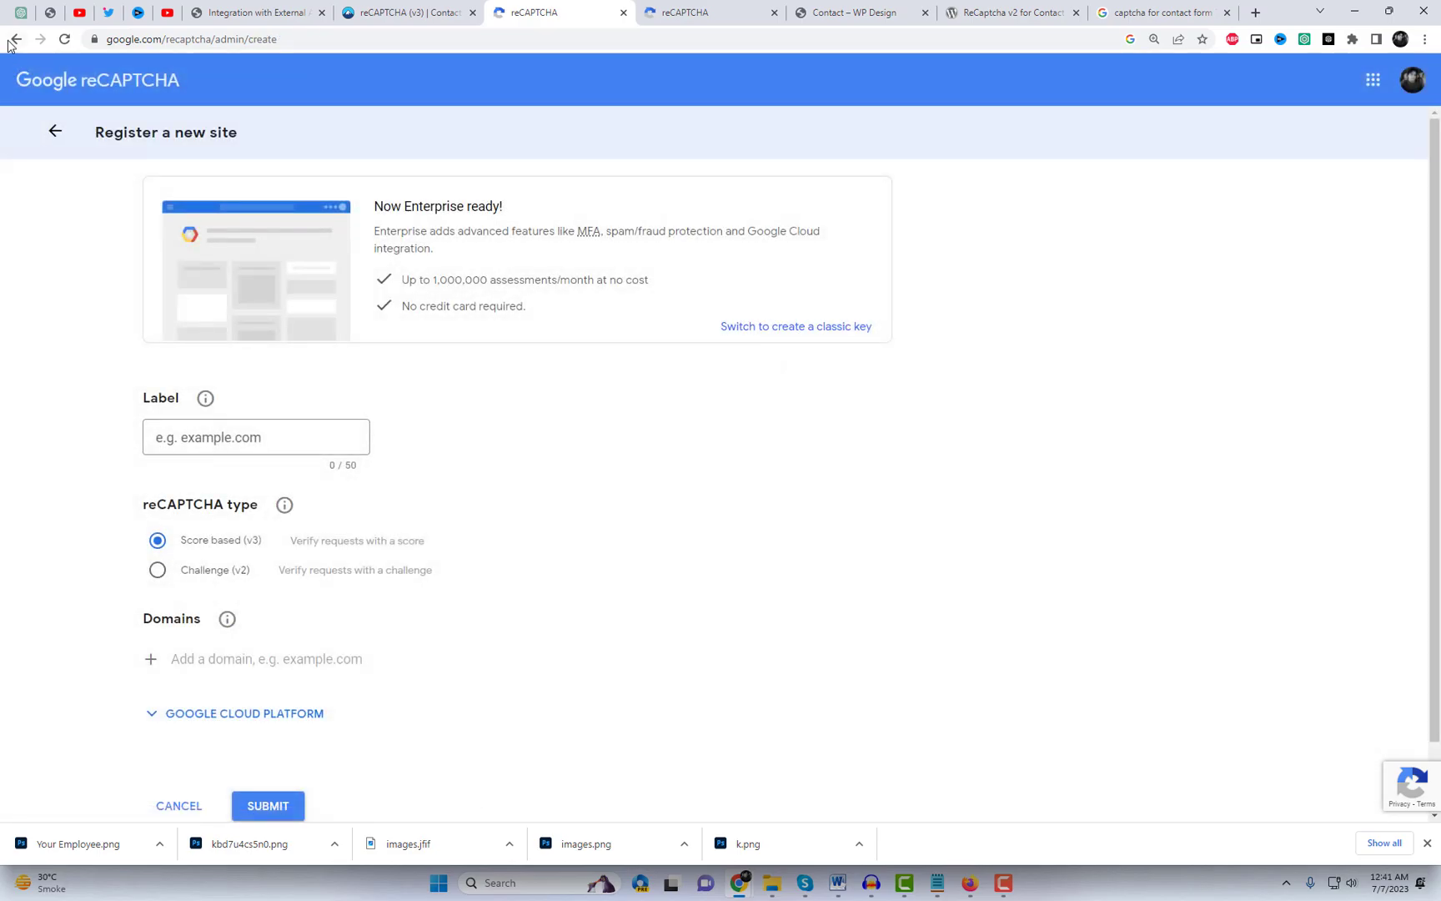
scroll(556, 557, down, 1)
click(255, 361)
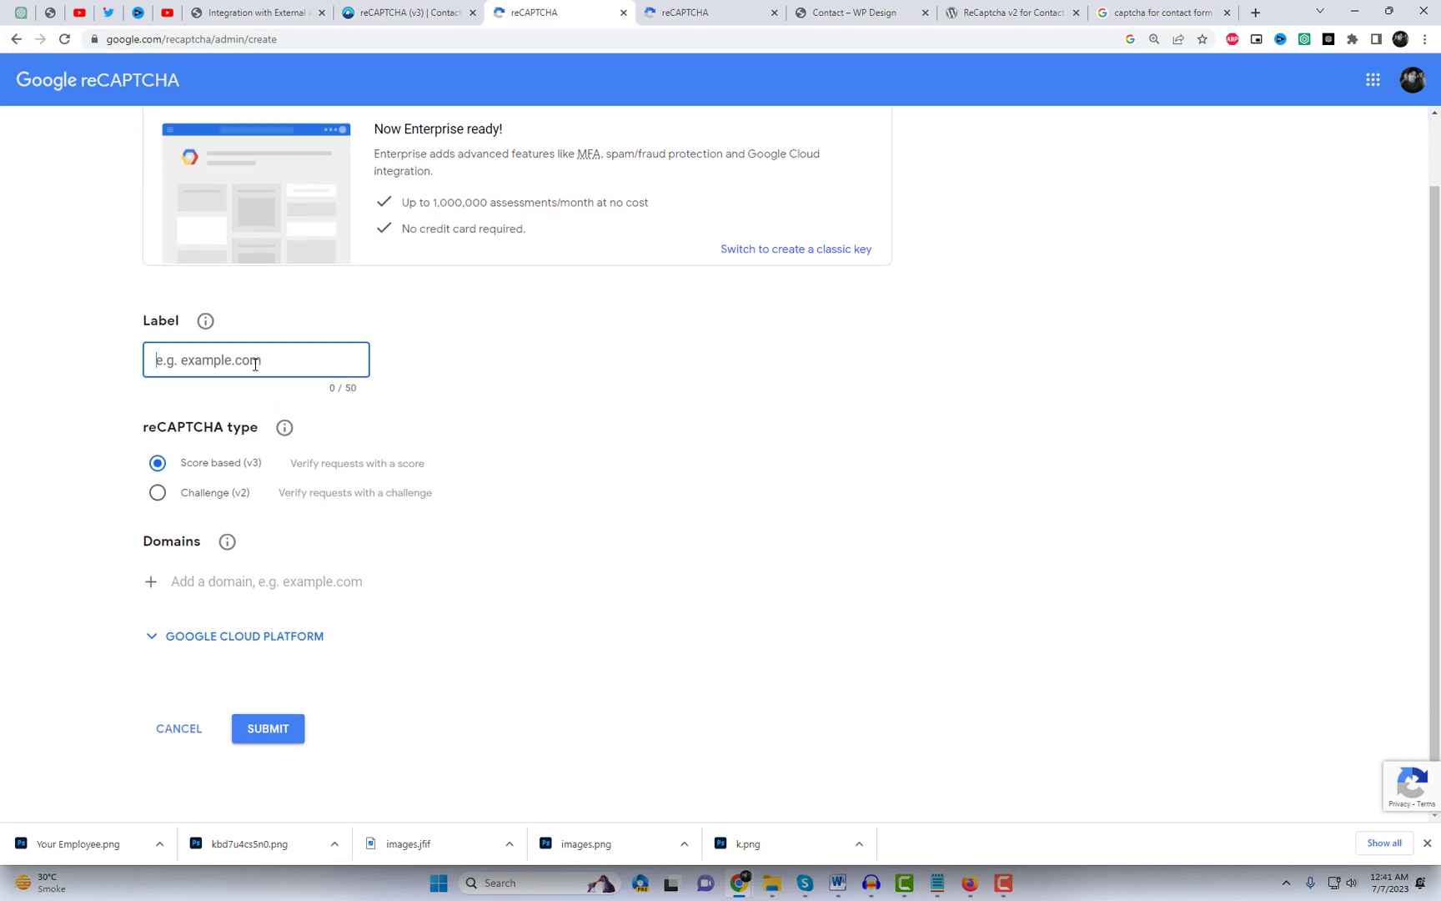
text(ReCaptcha v2 for Contact Form 7)
drag(234, 361, 373, 364)
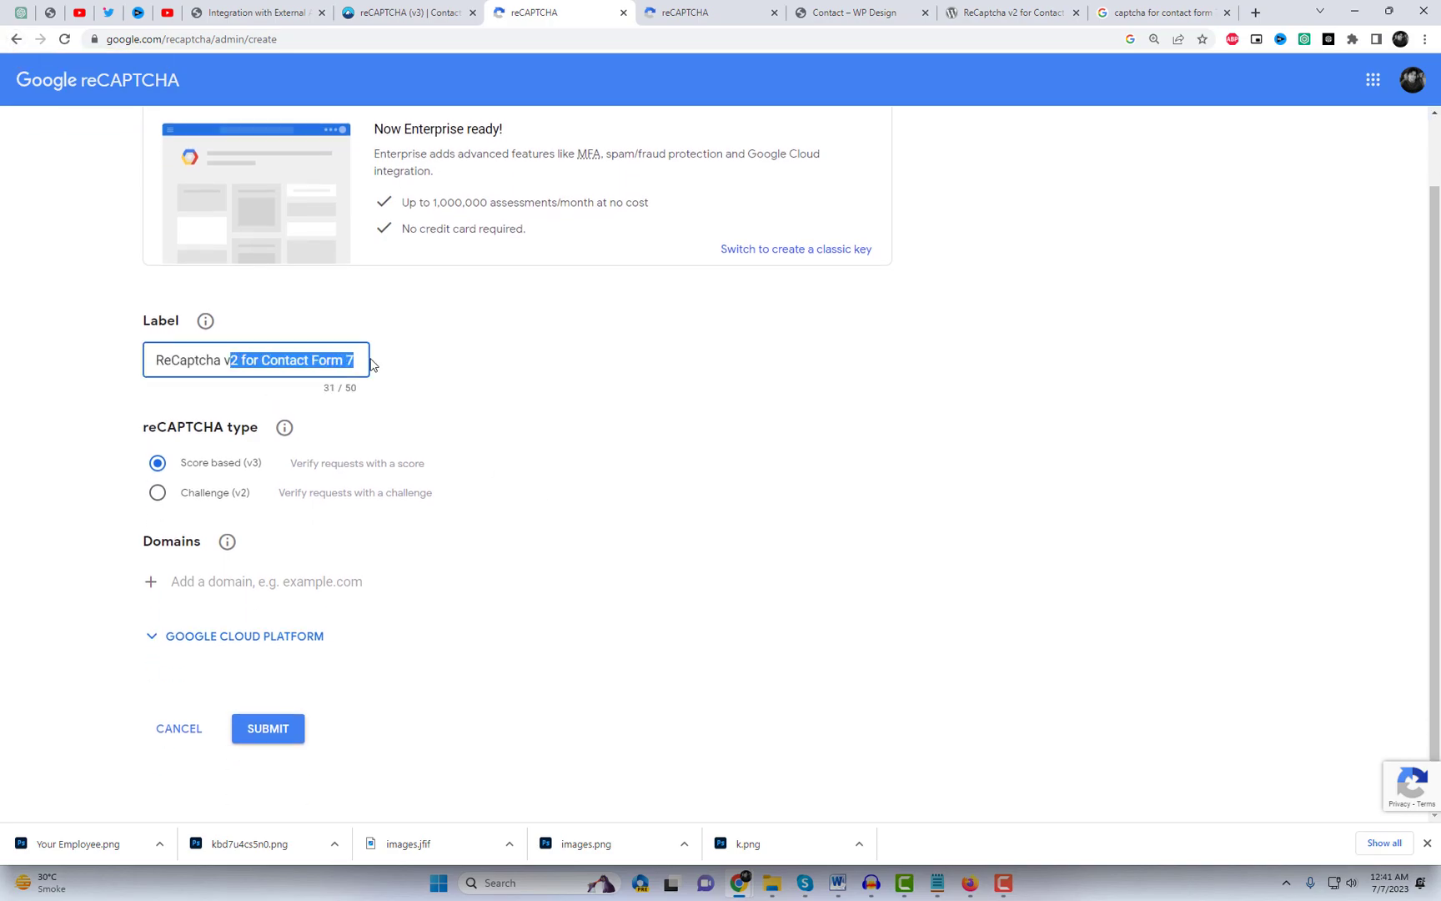
text(3)
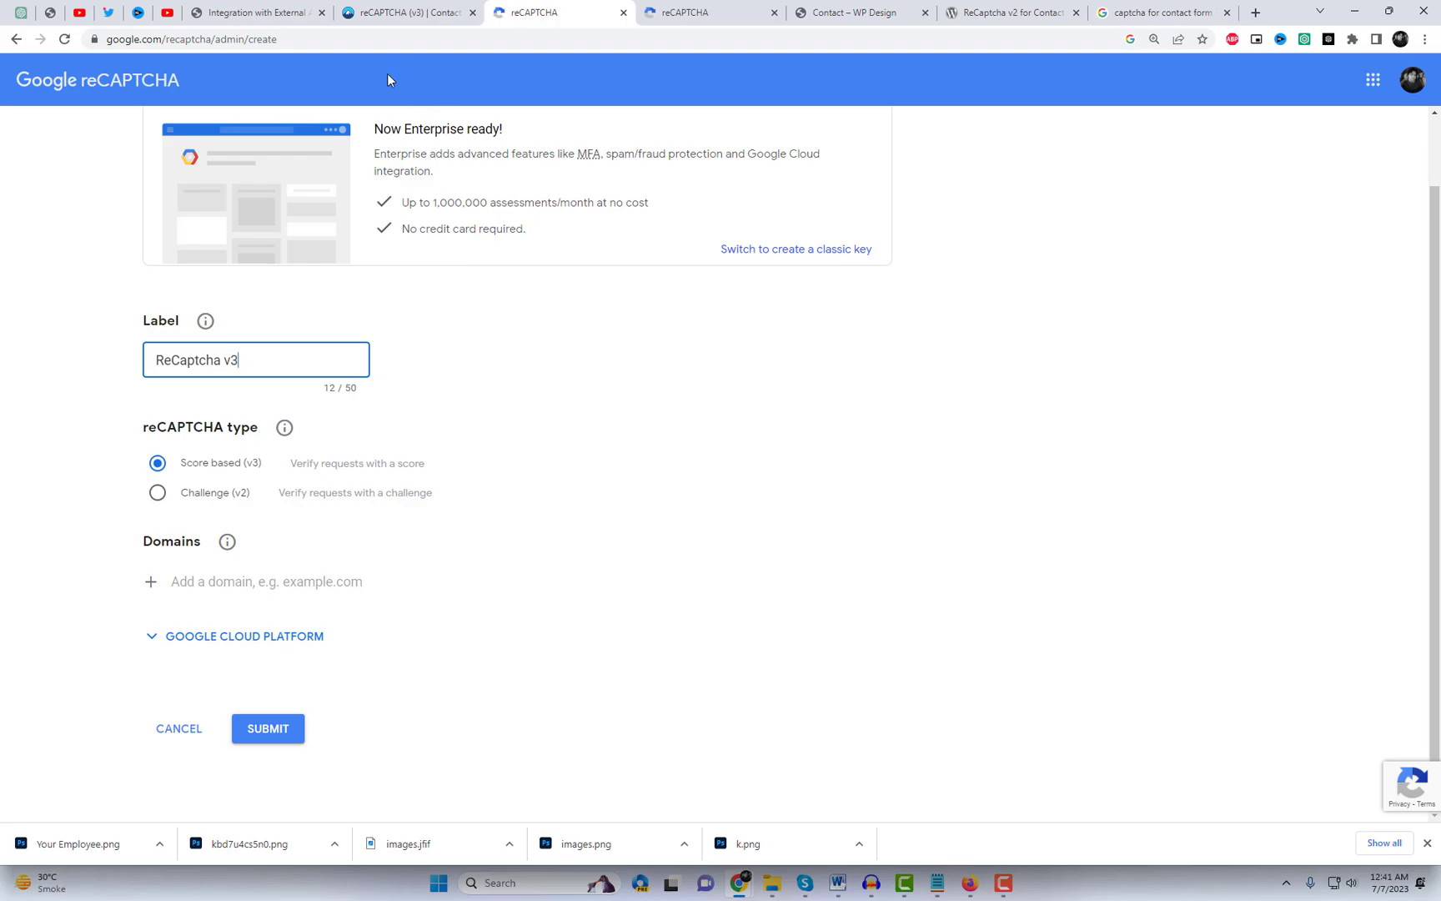
Register it as a Score based (v3) key for domain templateprobox.com and select the site key
click(248, 12)
click(205, 39)
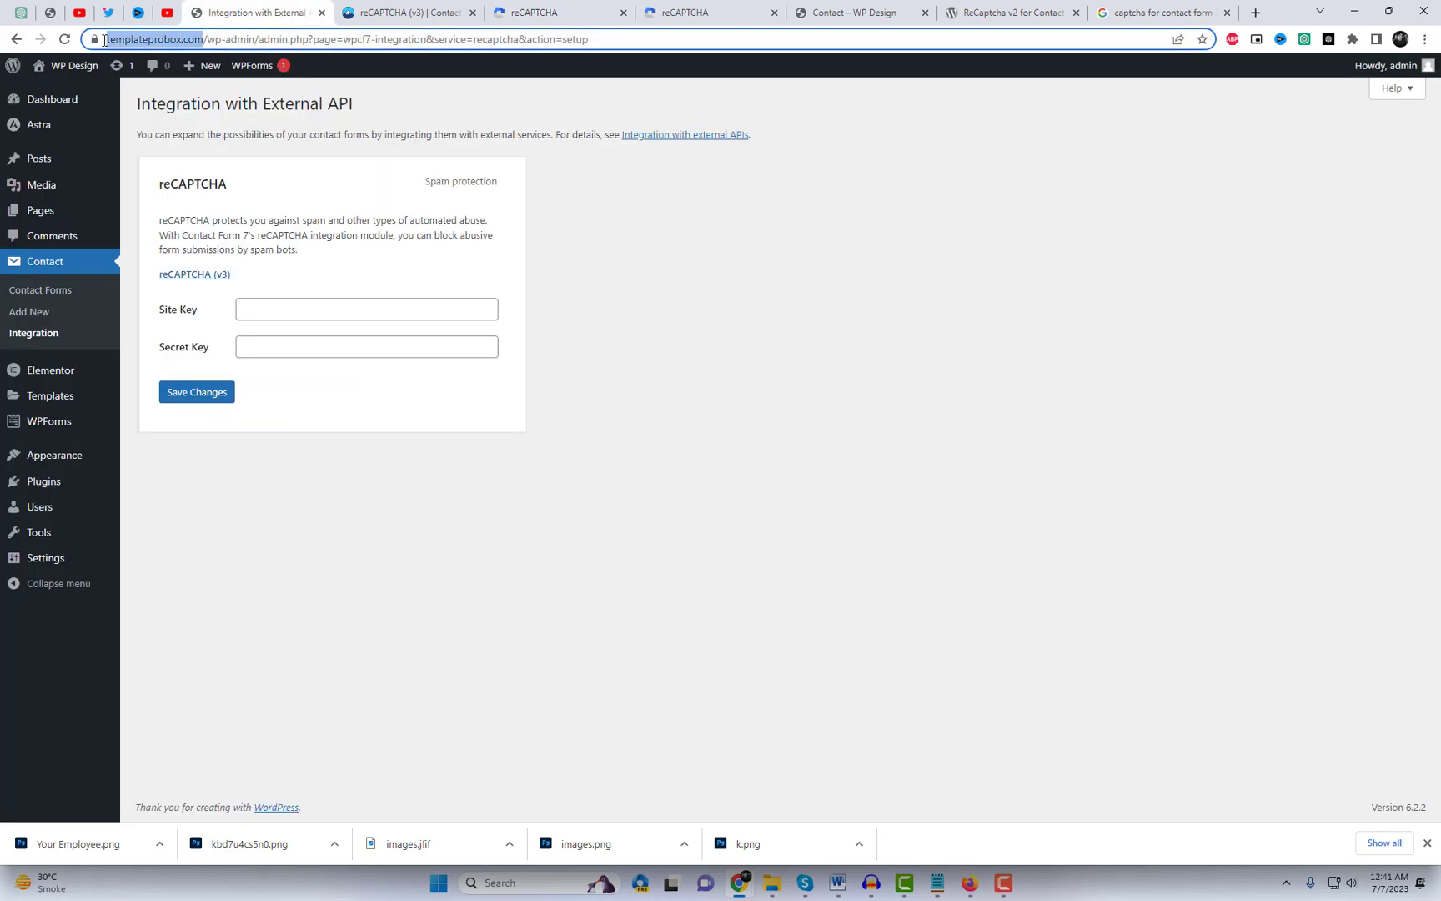
click(538, 12)
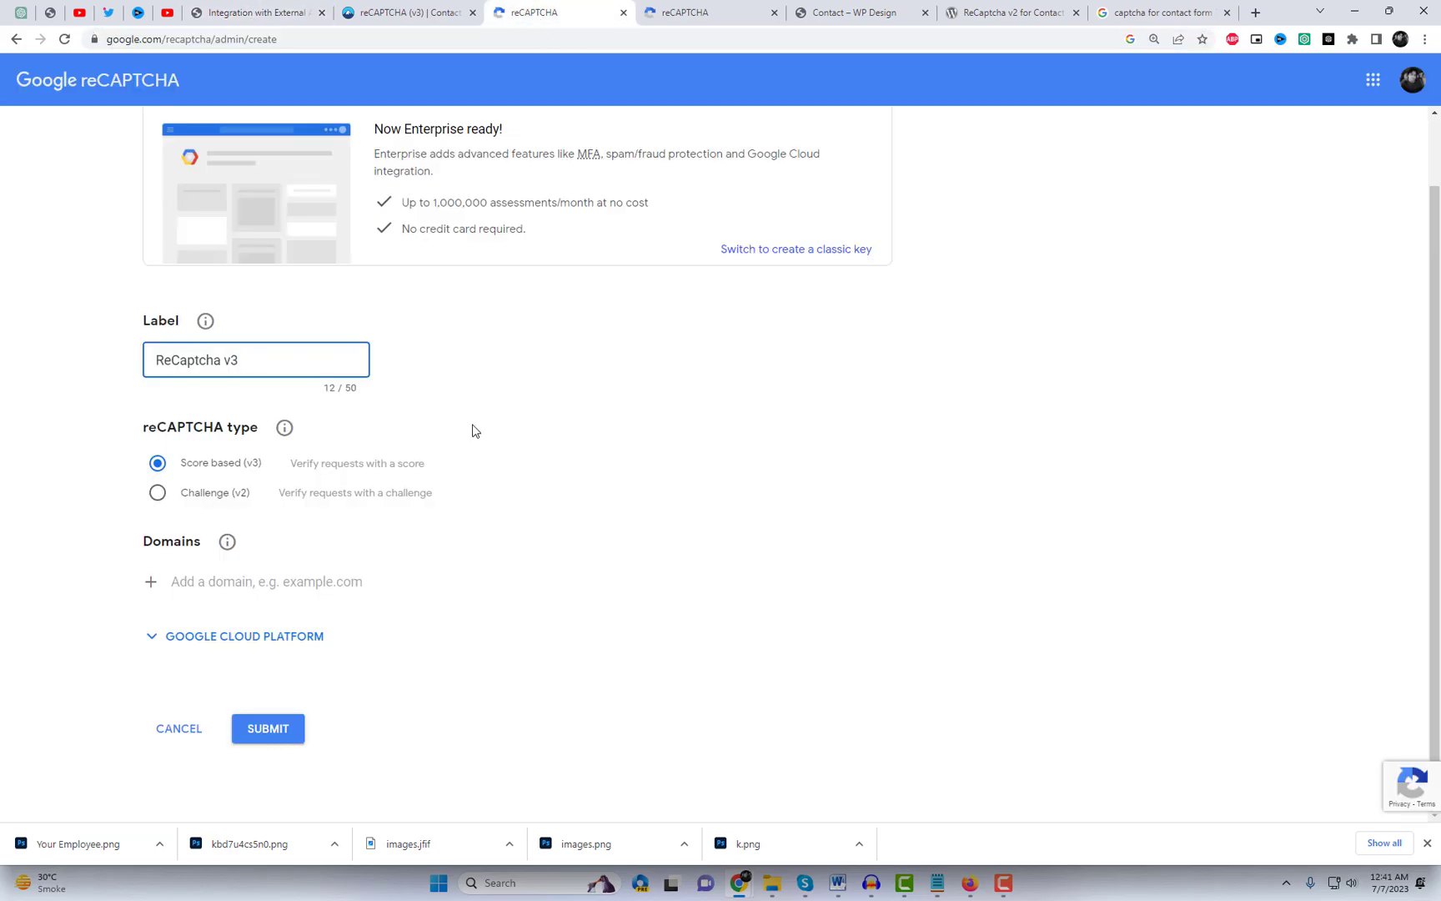
drag(299, 466, 531, 492)
click(215, 492)
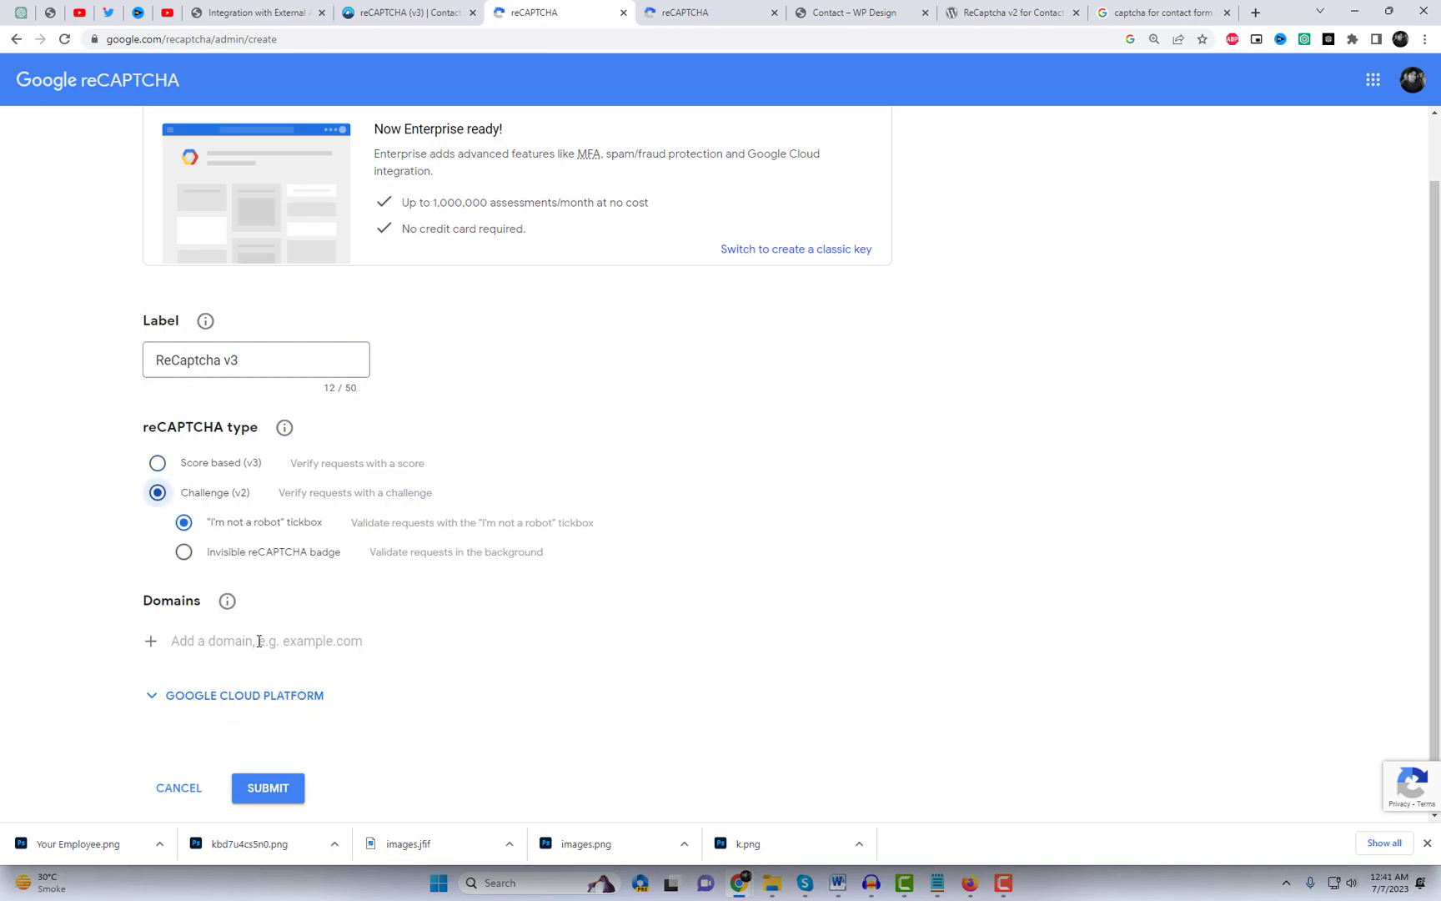
click(156, 463)
click(211, 582)
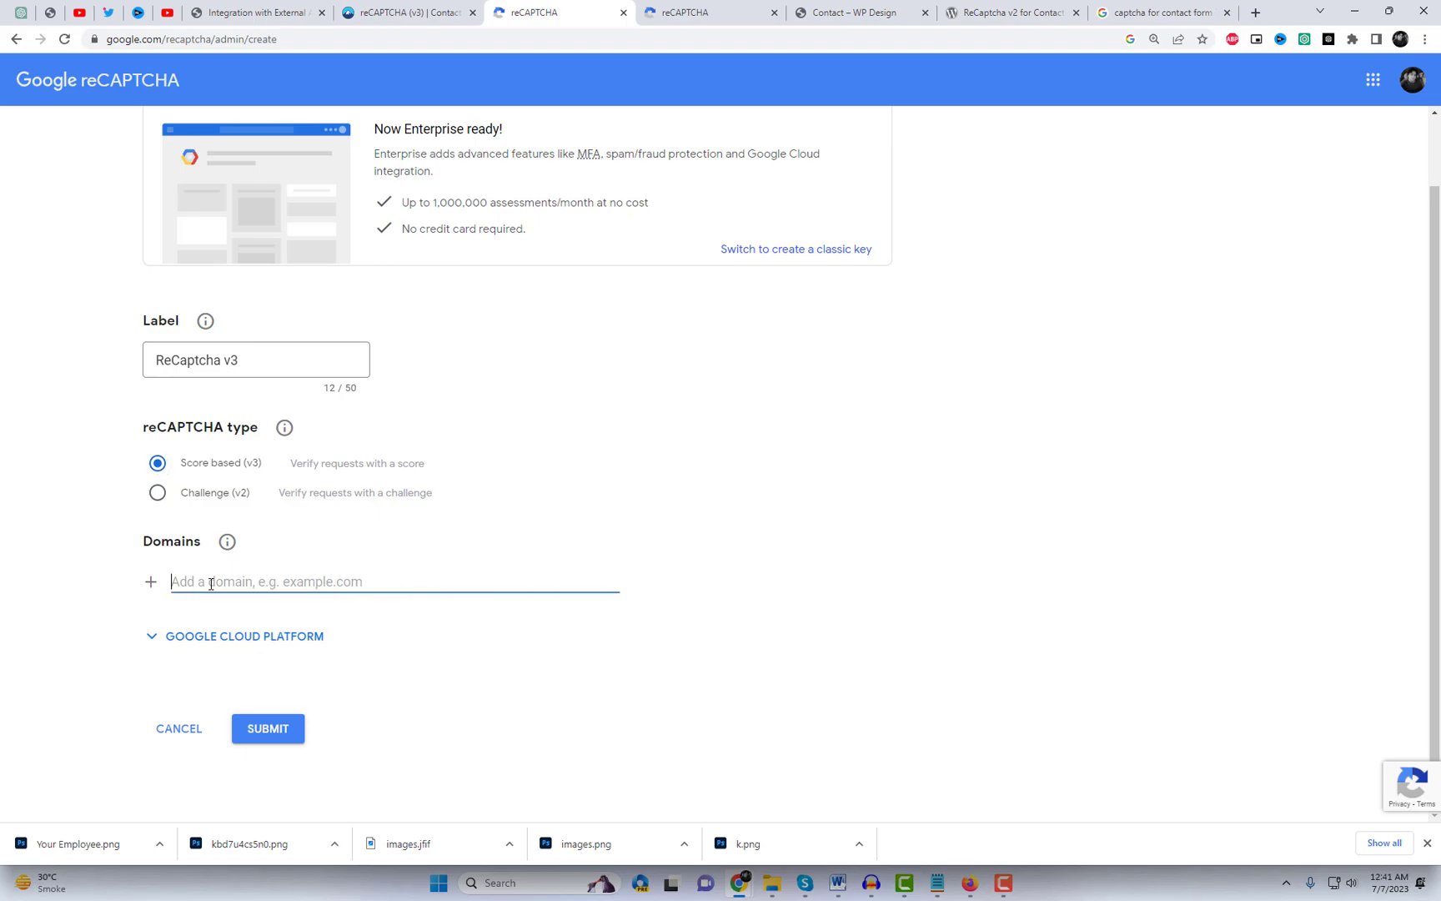
text(https://templateprobox.com/)
drag(211, 582, 170, 582)
key(BackSpace)
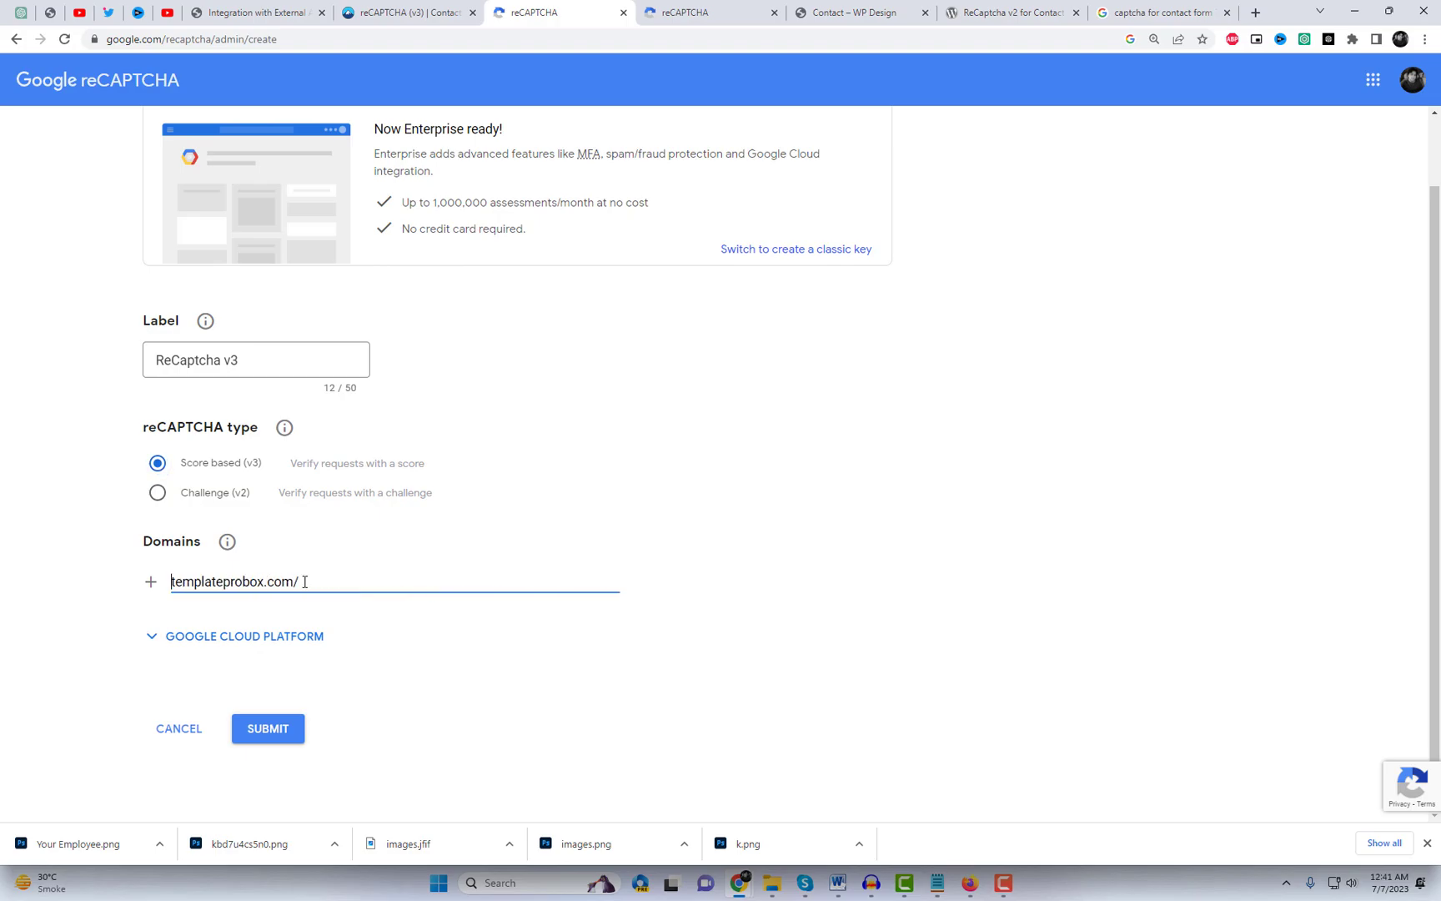
click(279, 730)
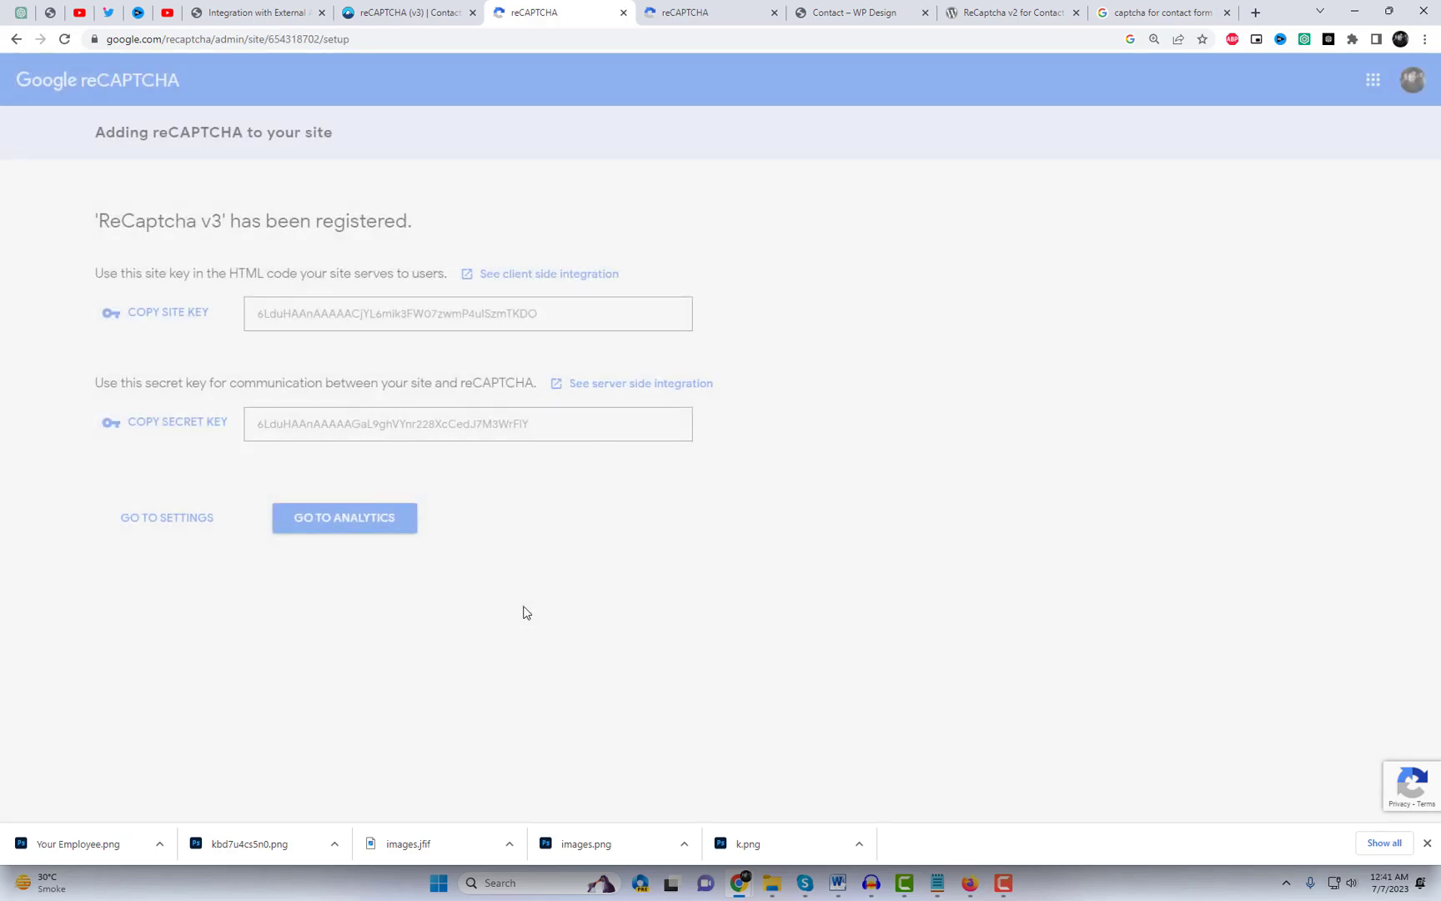
click(453, 444)
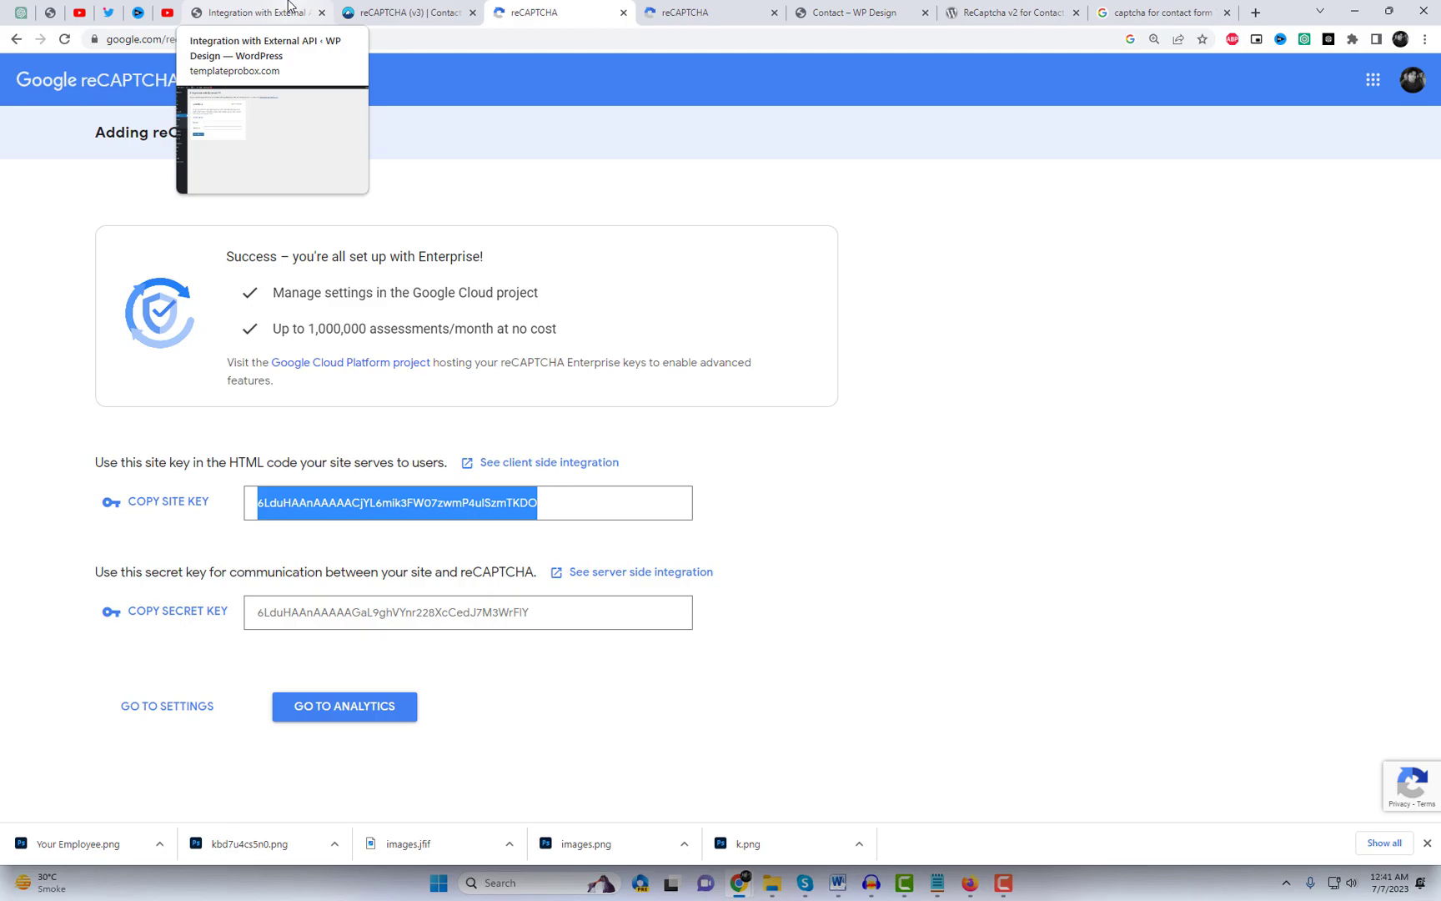
Paste the new v3 site key and secret key into Contact Form 7's reCAPTCHA integration and save
click(288, 10)
click(309, 309)
key(ctrl+v)
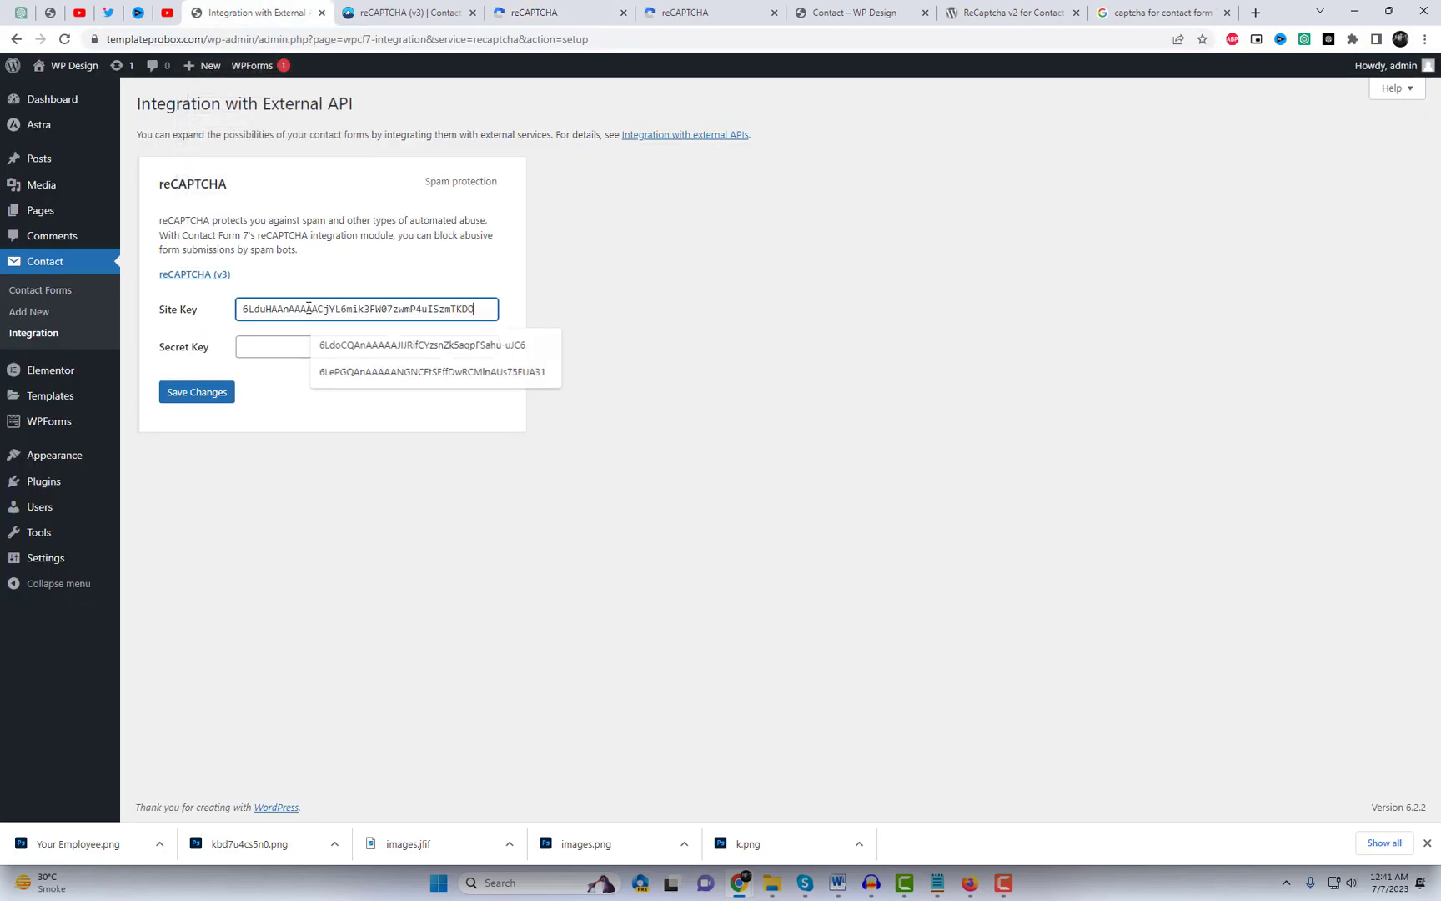
click(535, 10)
click(383, 611)
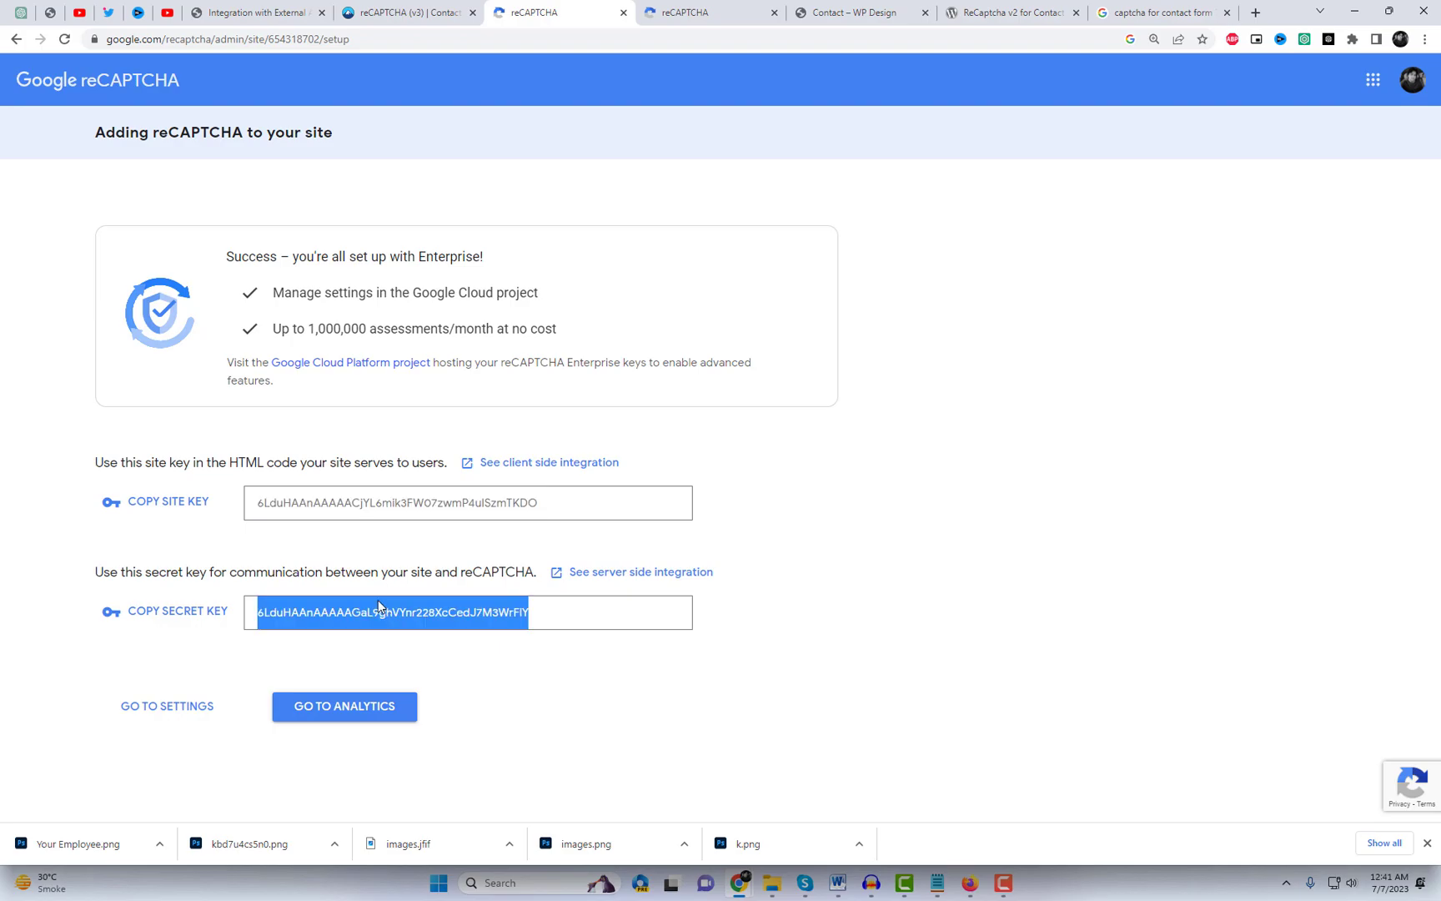
key(ctrl+c)
click(250, 12)
click(327, 349)
key(ctrl+v)
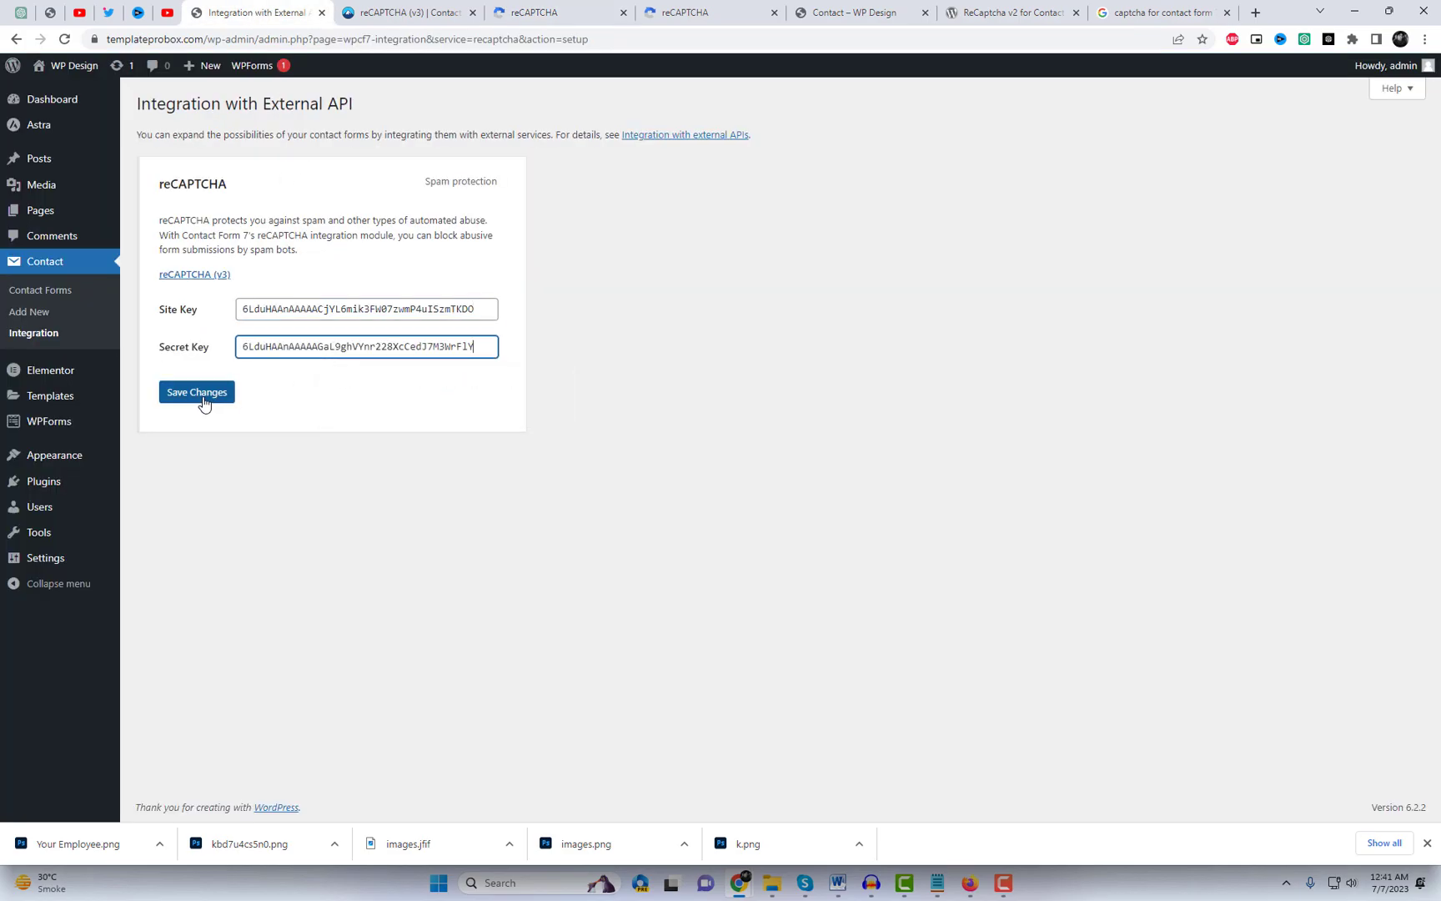
click(203, 402)
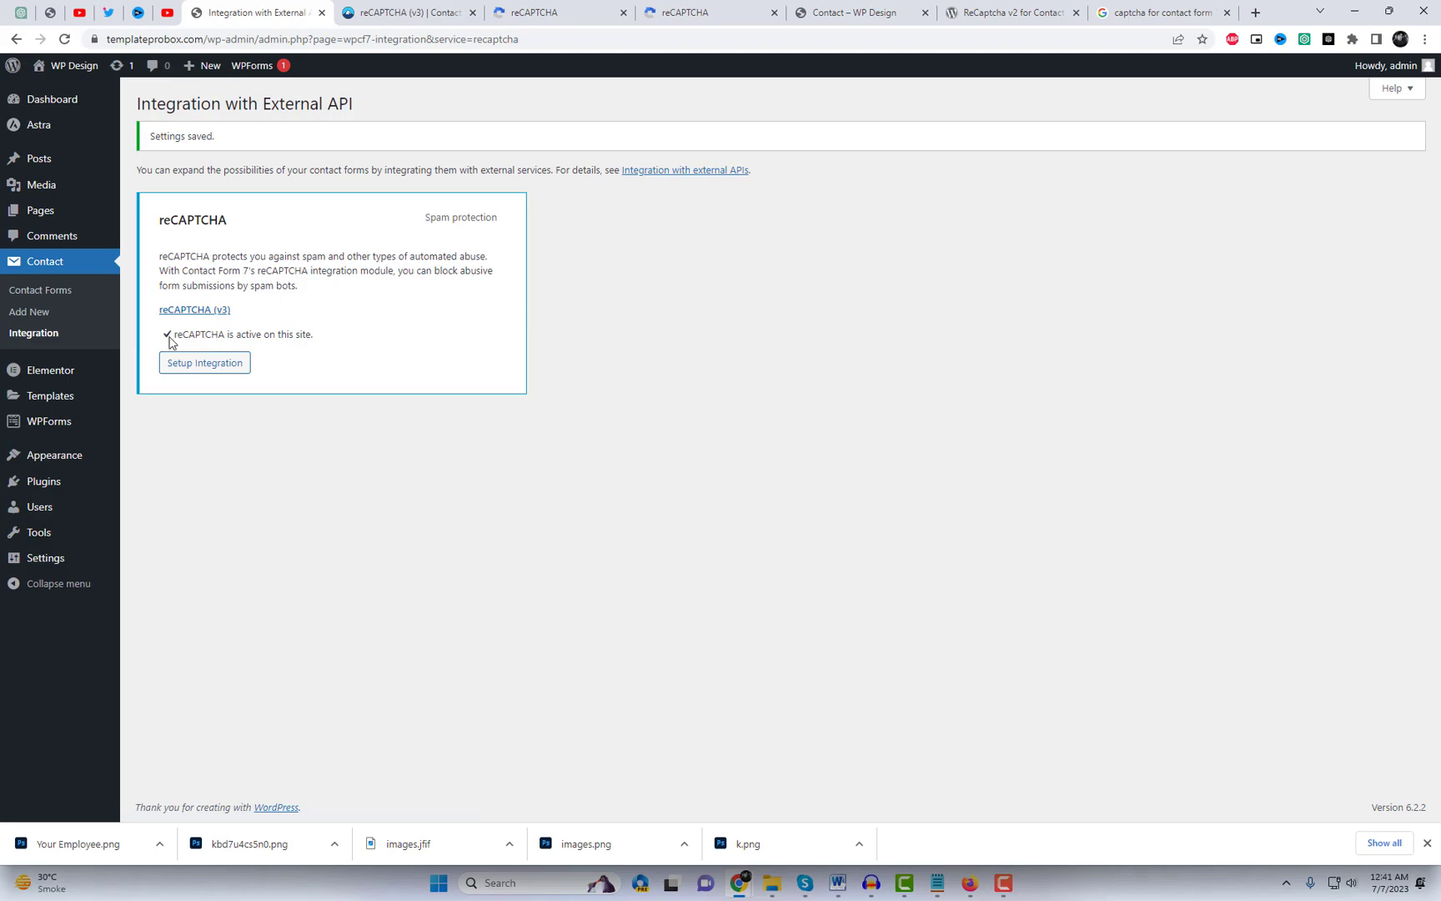
Open the live site in a new tab, go to Contact and scroll to the Get In Touch form
right_click(71, 91)
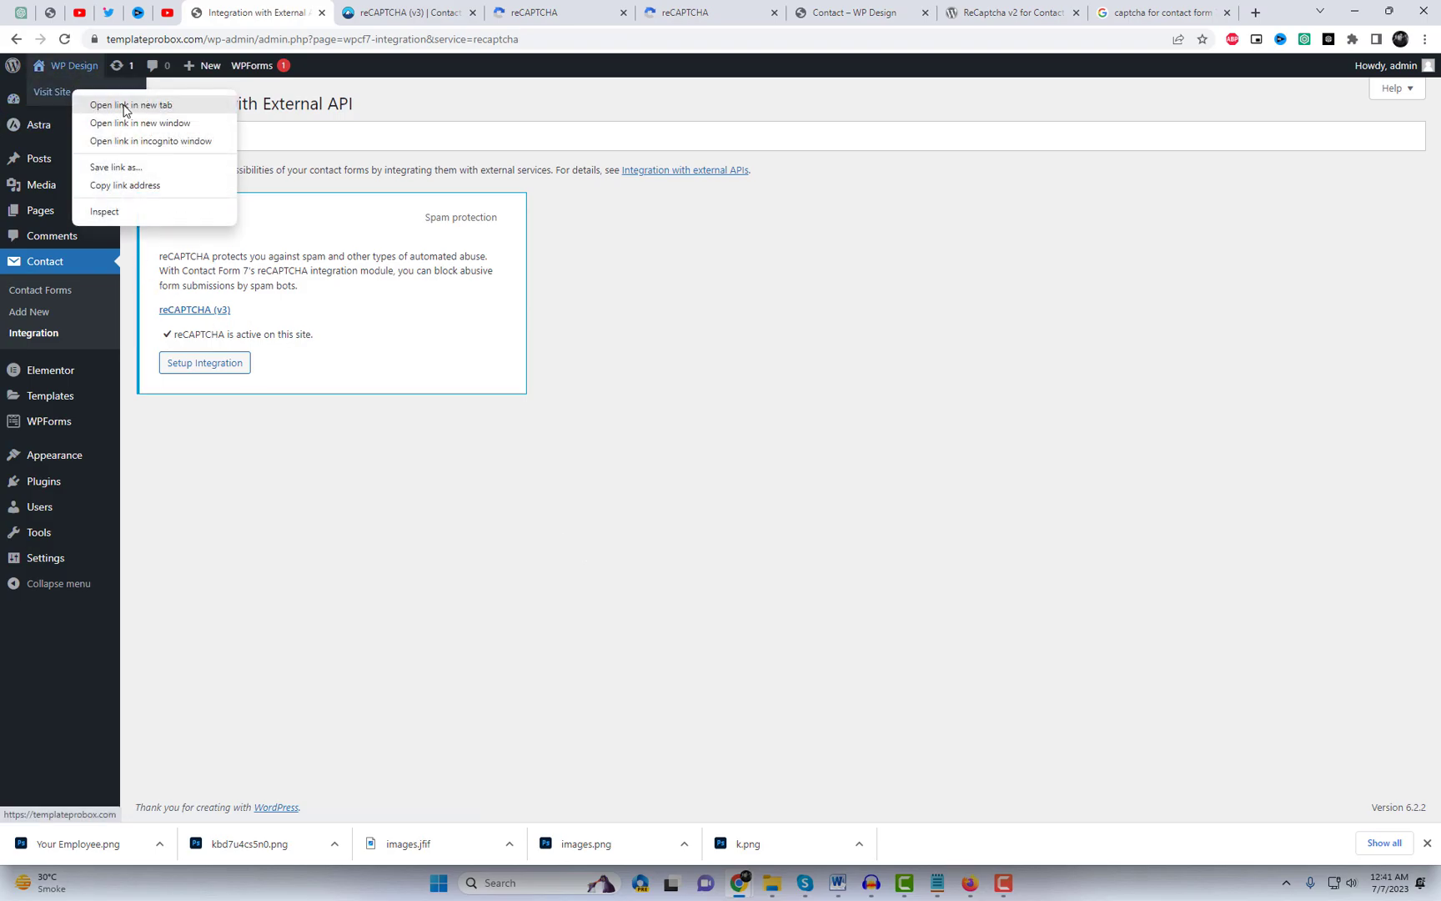
click(125, 106)
click(375, 12)
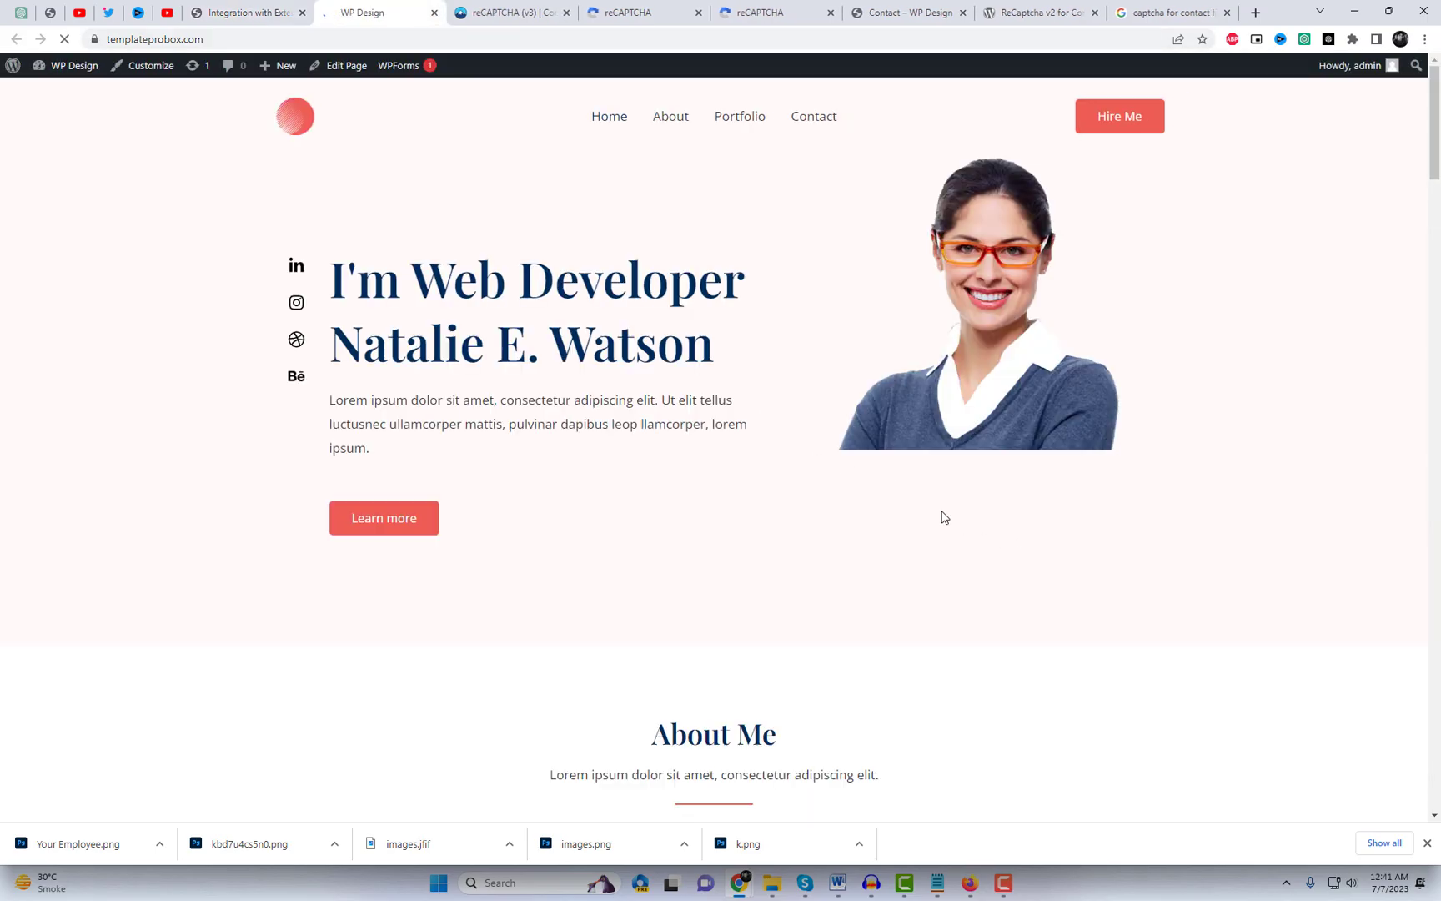
click(805, 122)
scroll(1129, 525, down, 1)
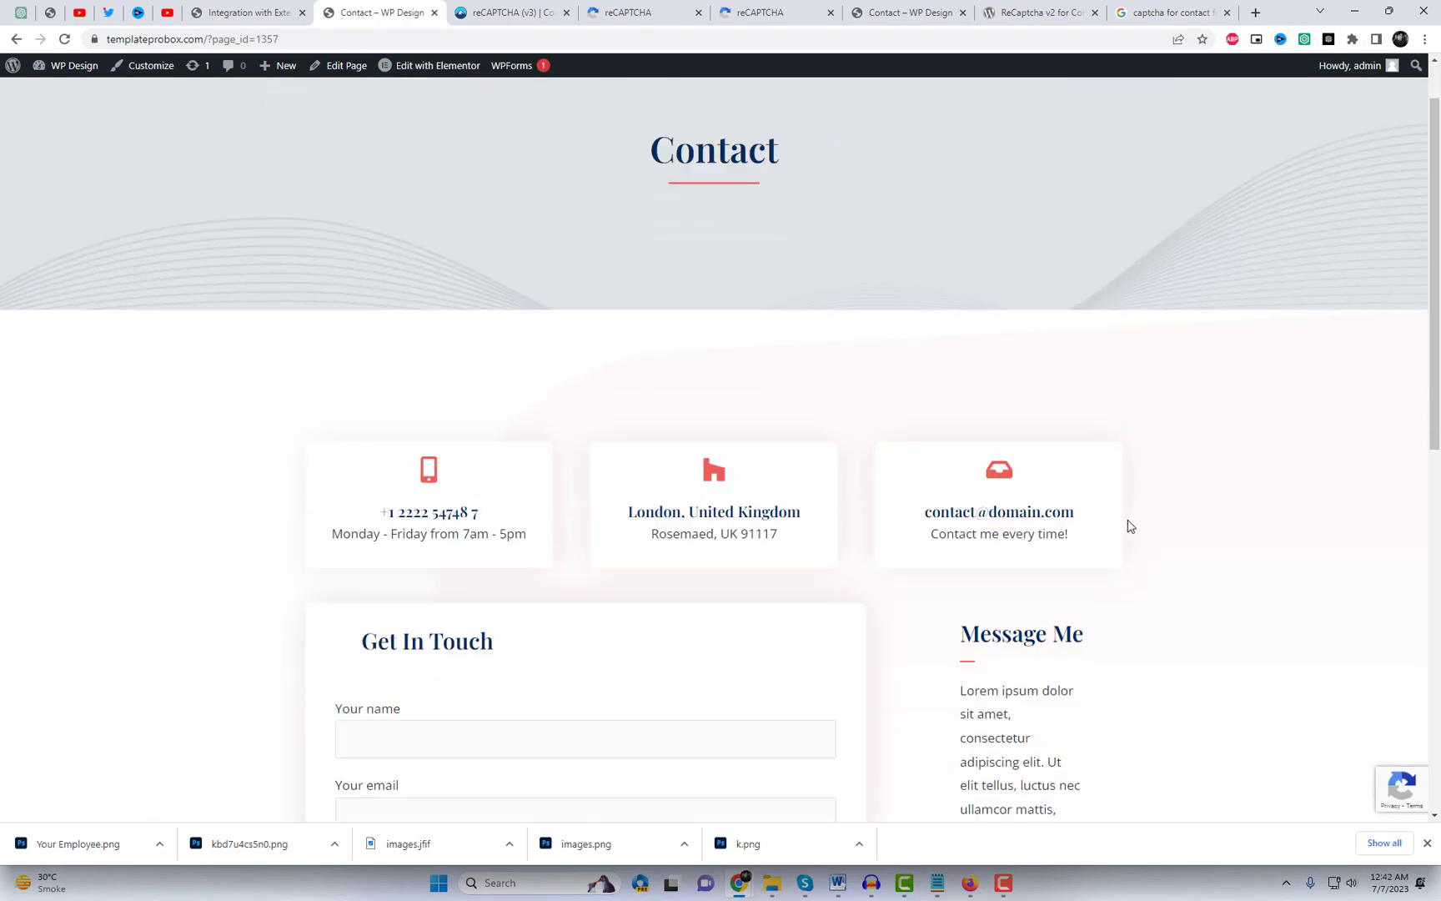
scroll(1129, 525, down, 6)
scroll(1328, 736, up, 1)
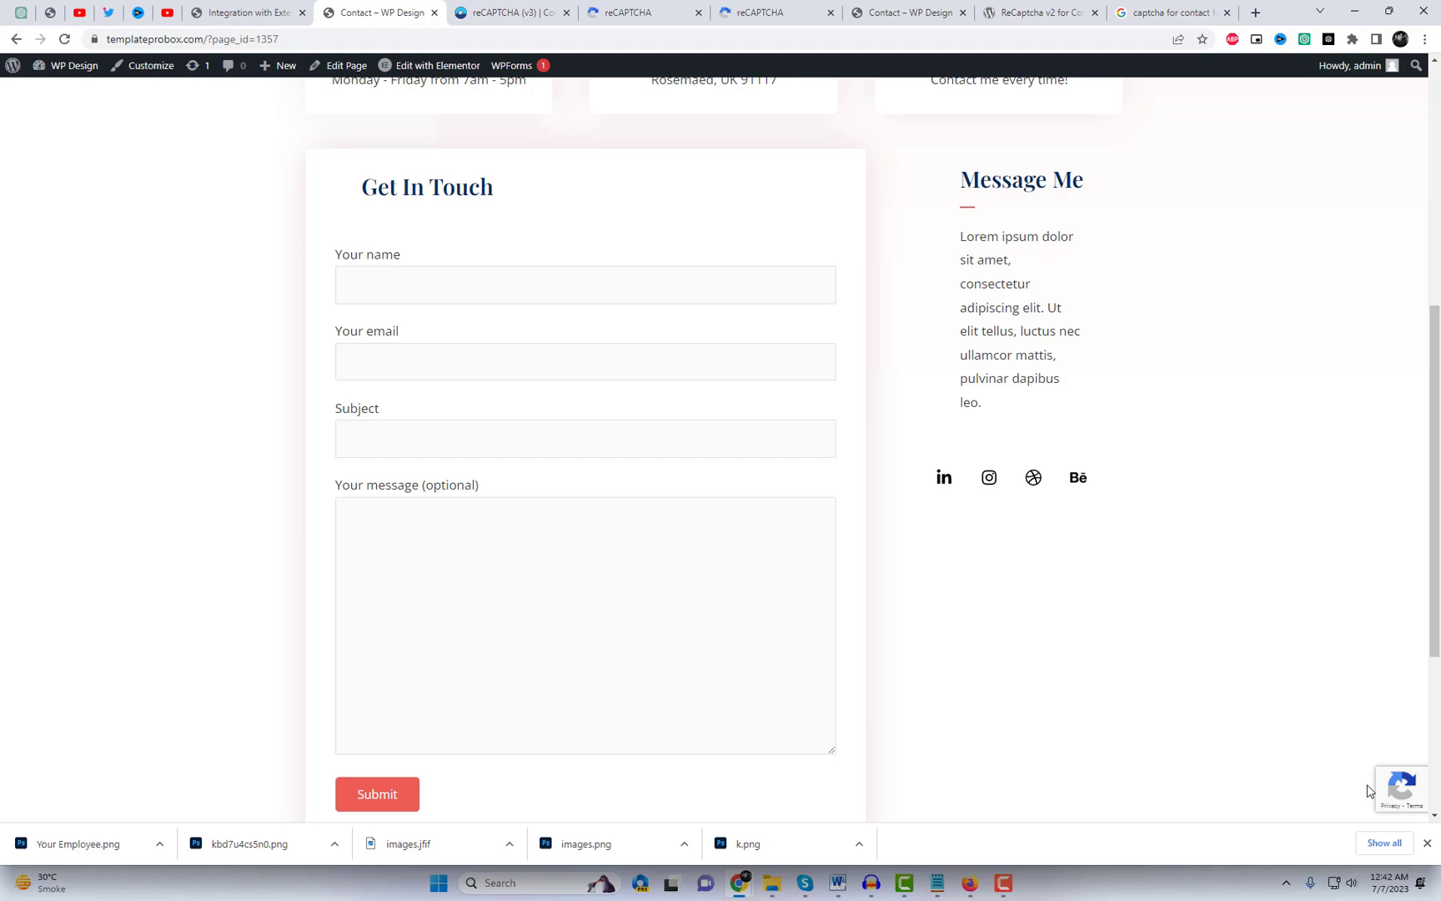
mouse_move(1396, 785)
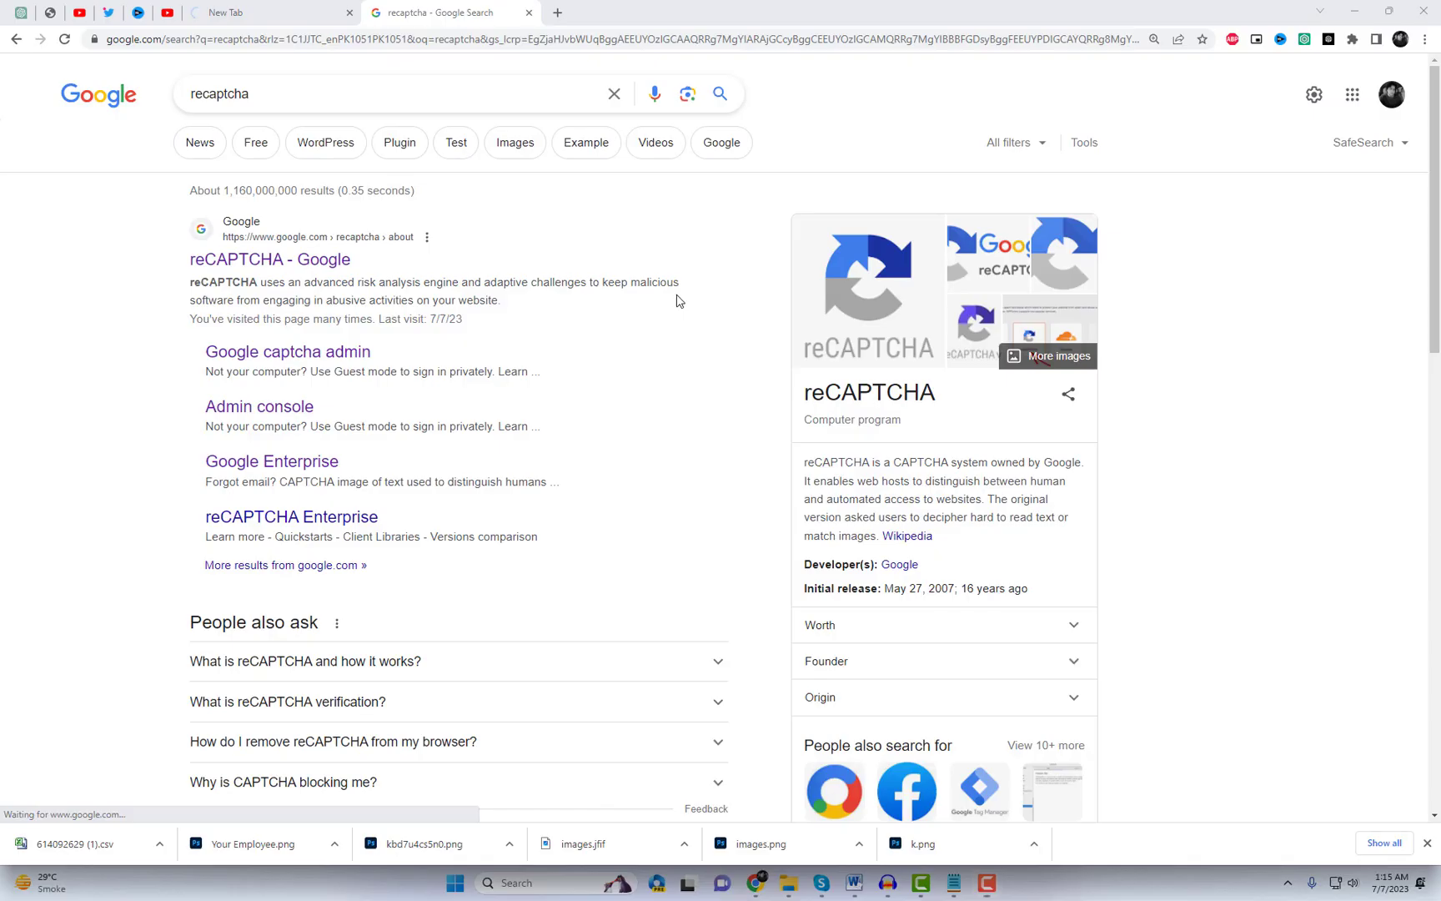
Open the reCAPTCHA v3 Admin Console and review the worldwidelimousines.de analytics
click(306, 265)
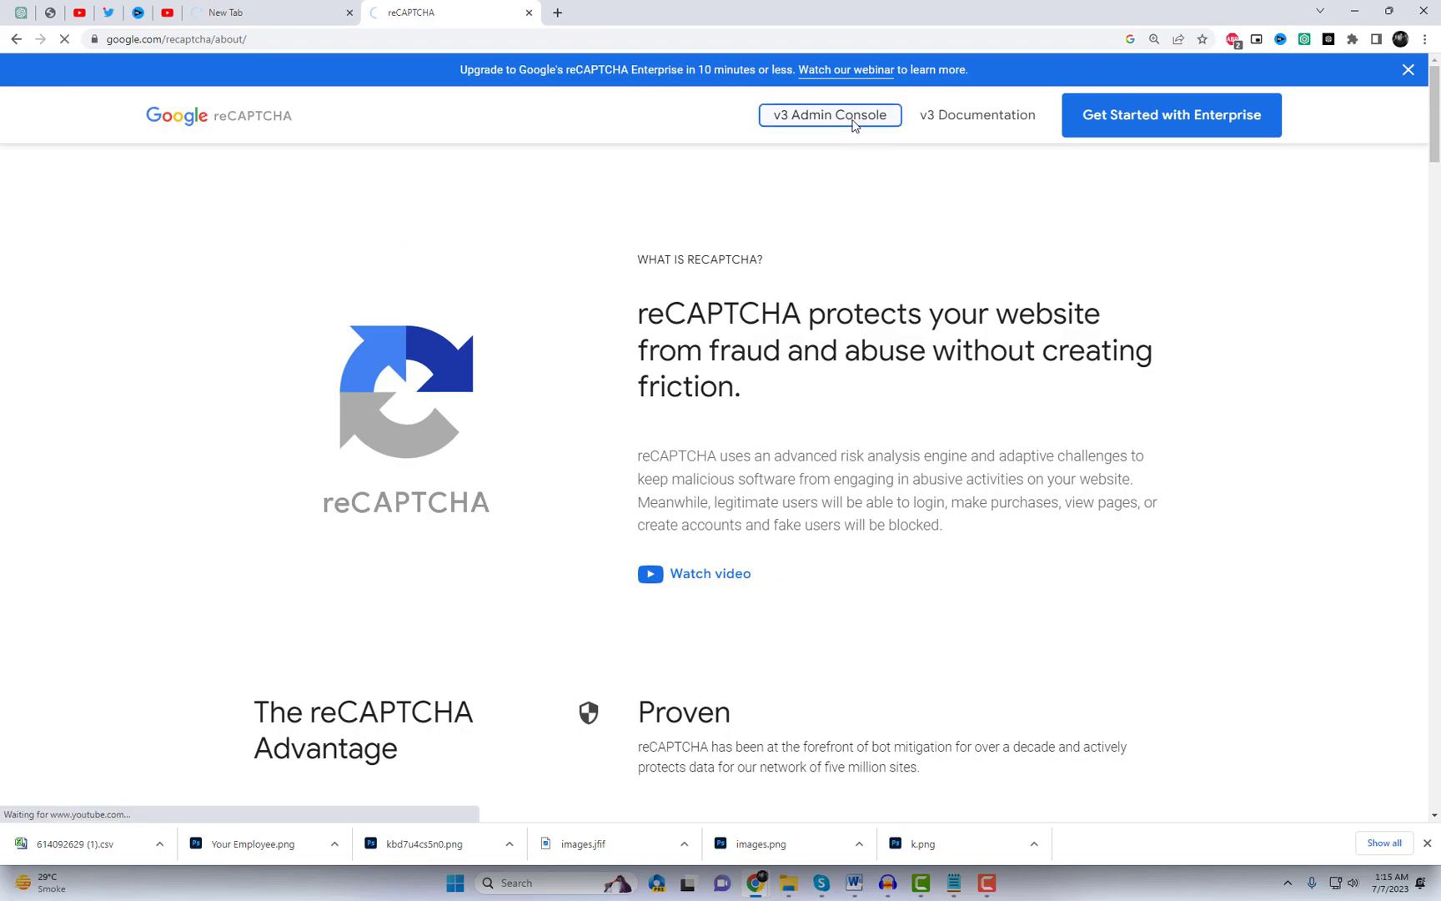
click(854, 123)
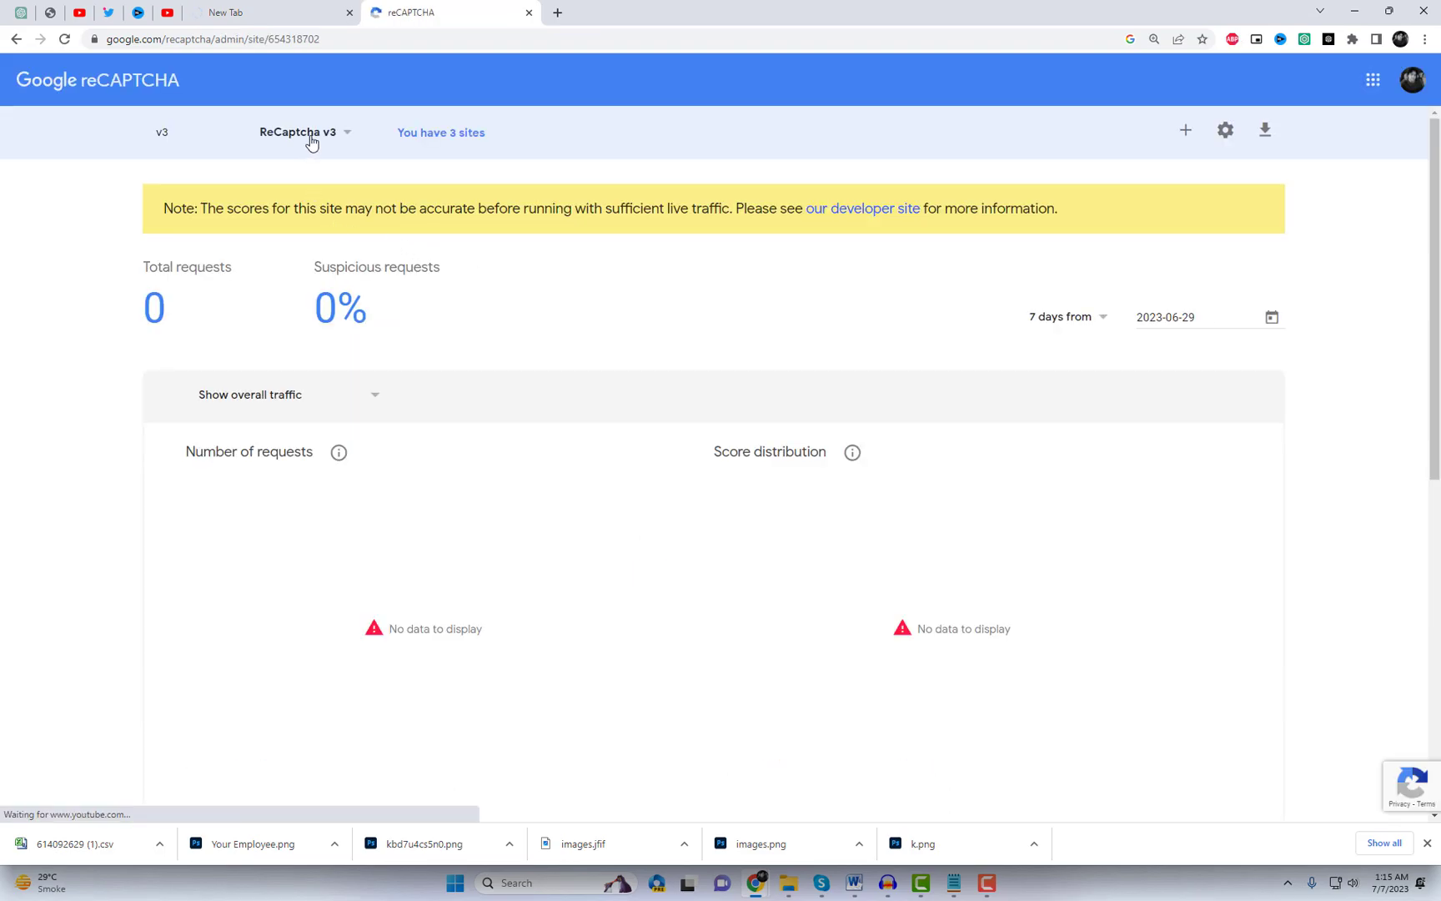
click(311, 133)
click(289, 218)
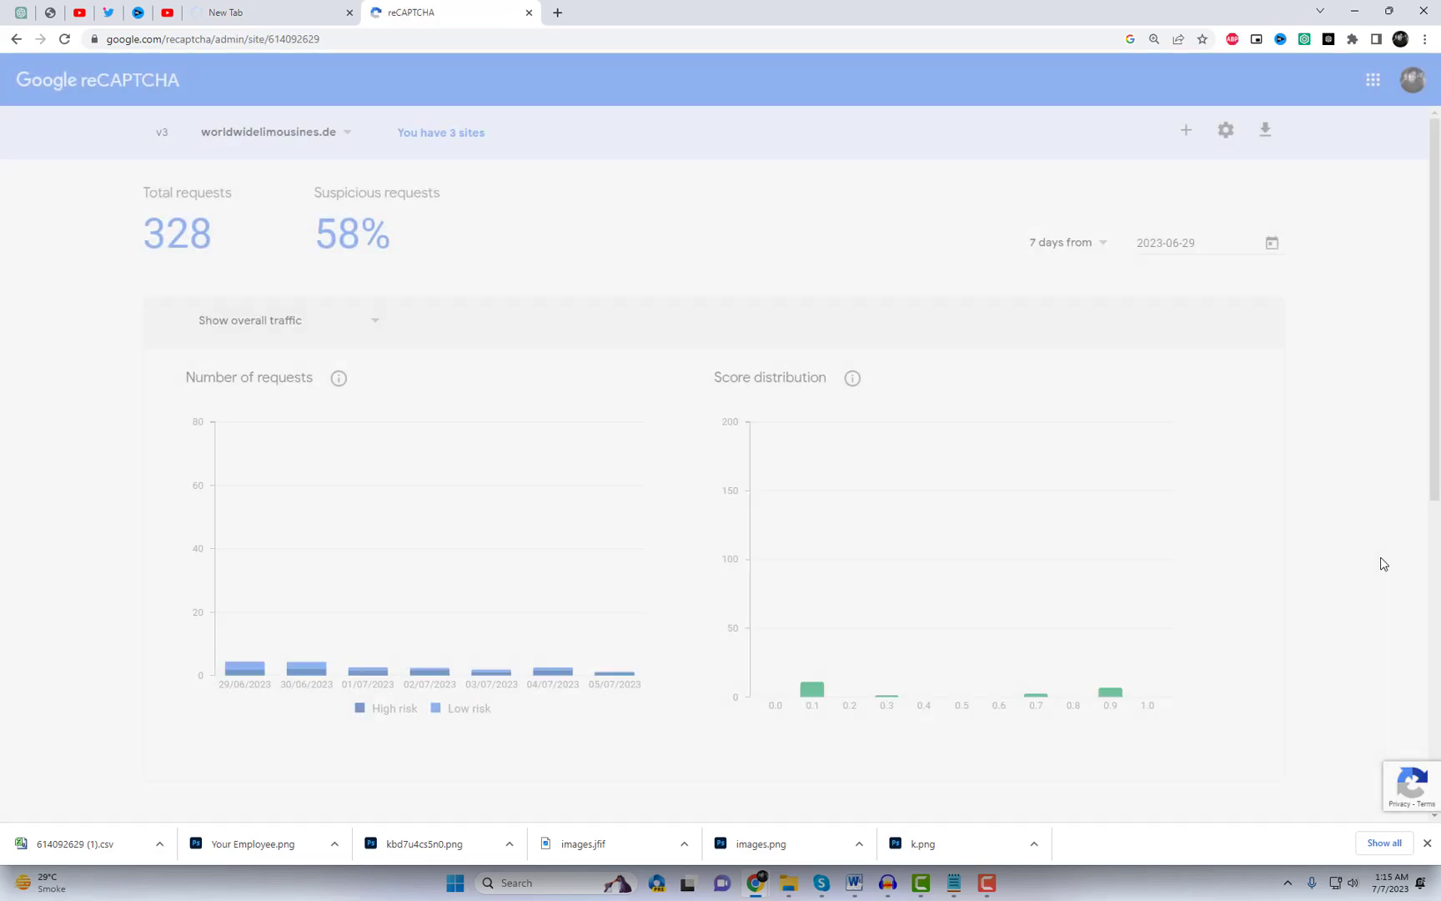
drag(1434, 375, 1435, 406)
scroll(1358, 506, down, 1)
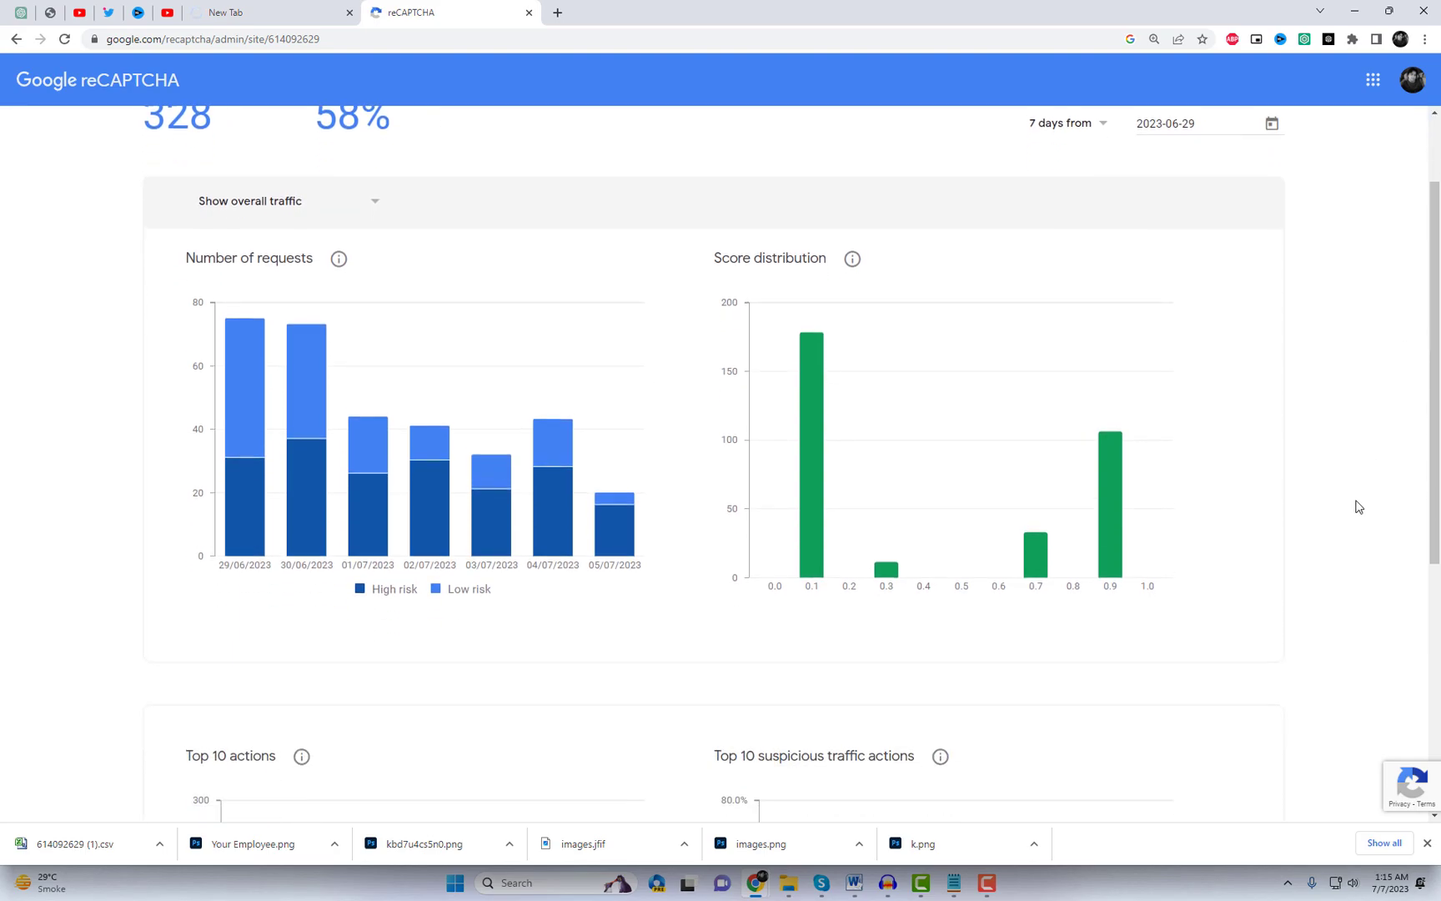
scroll(1359, 506, down, 3)
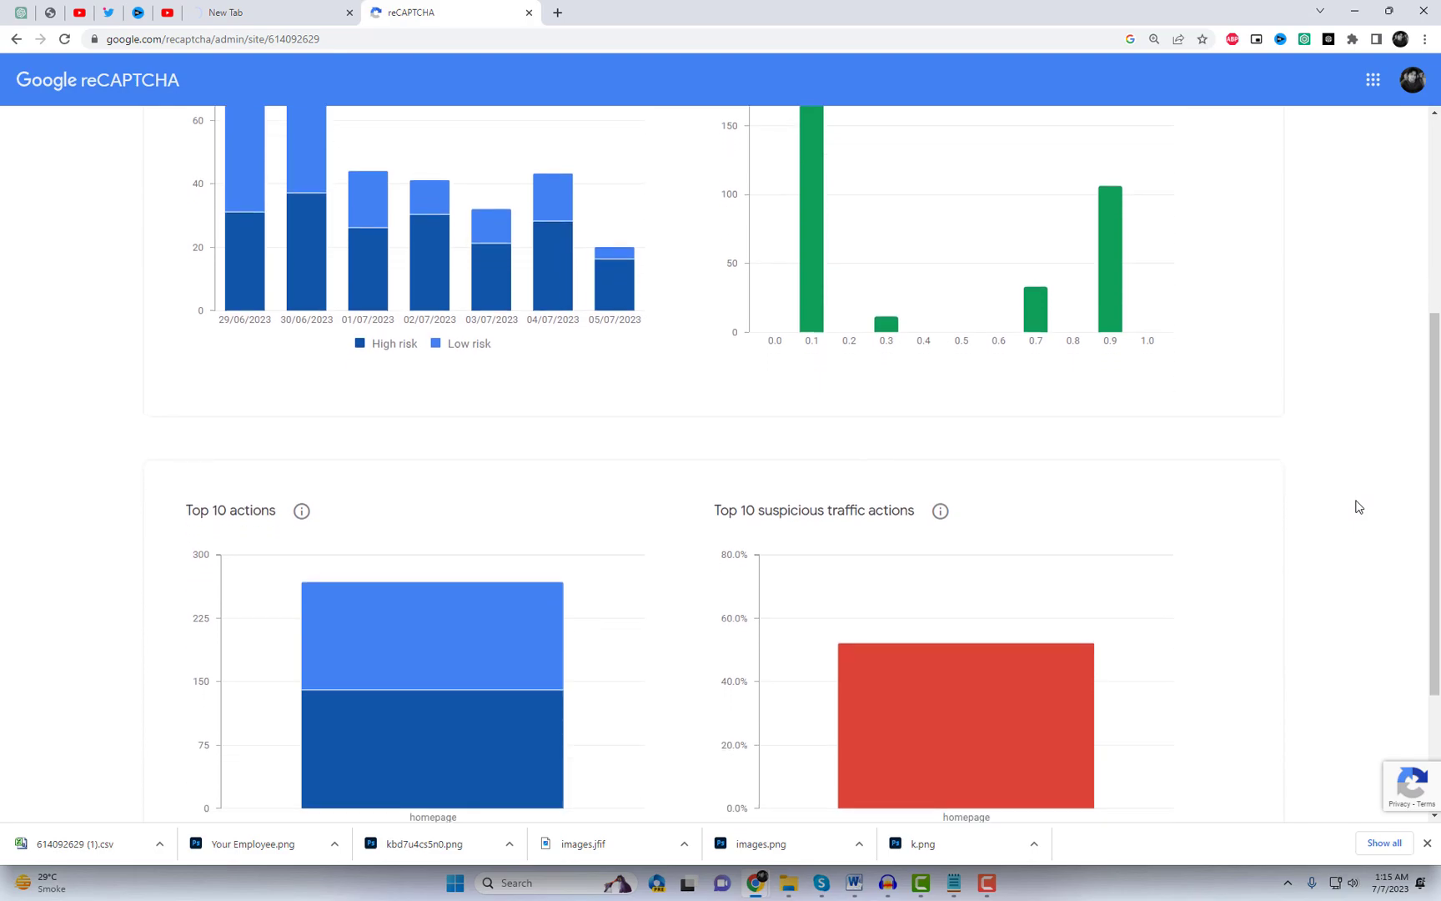
scroll(1358, 506, down, 2)
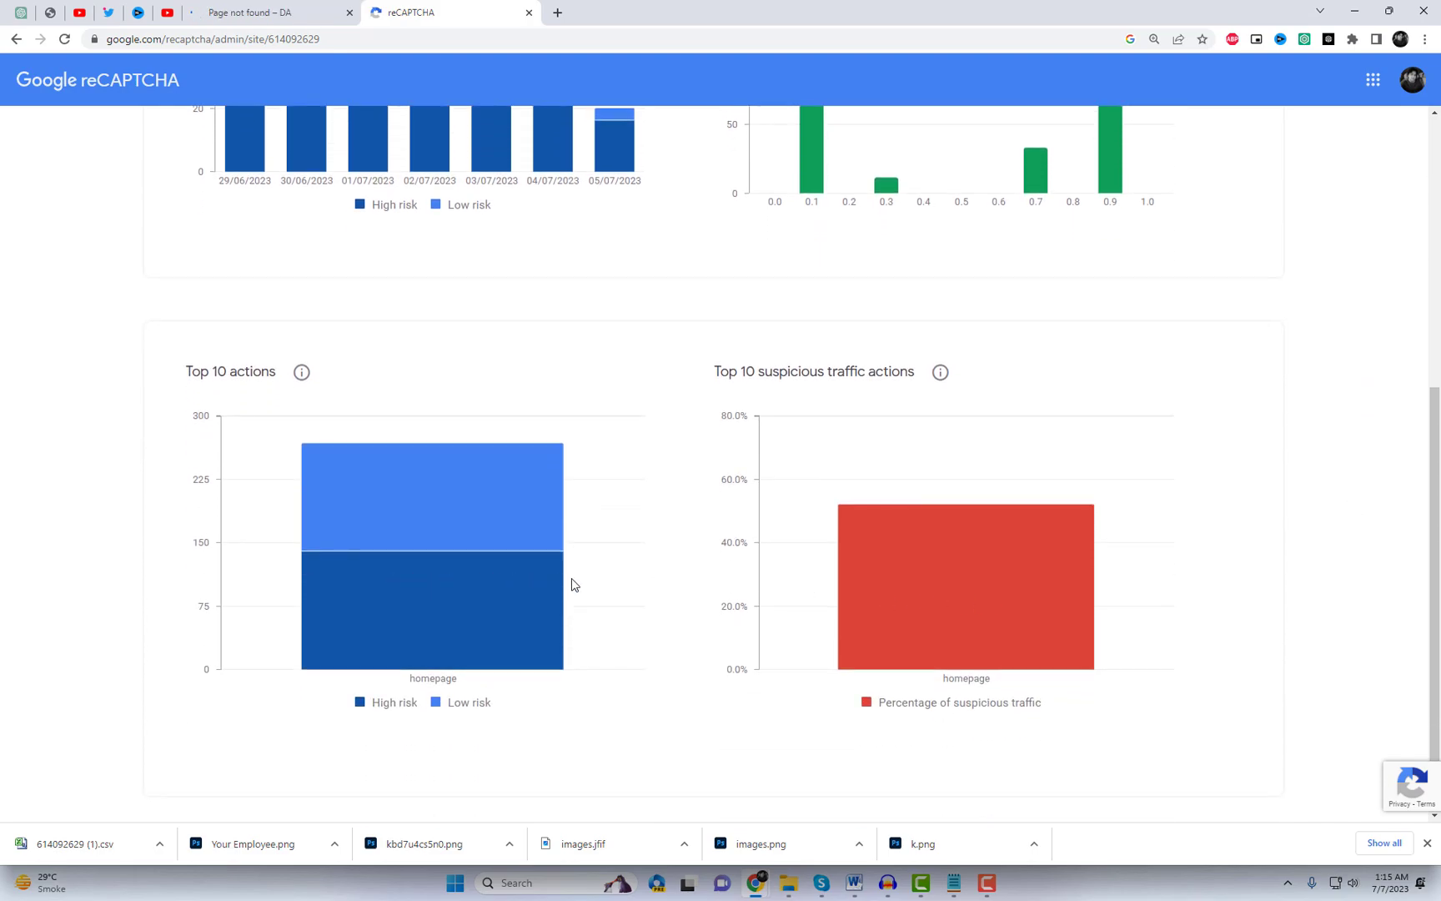
mouse_move(451, 602)
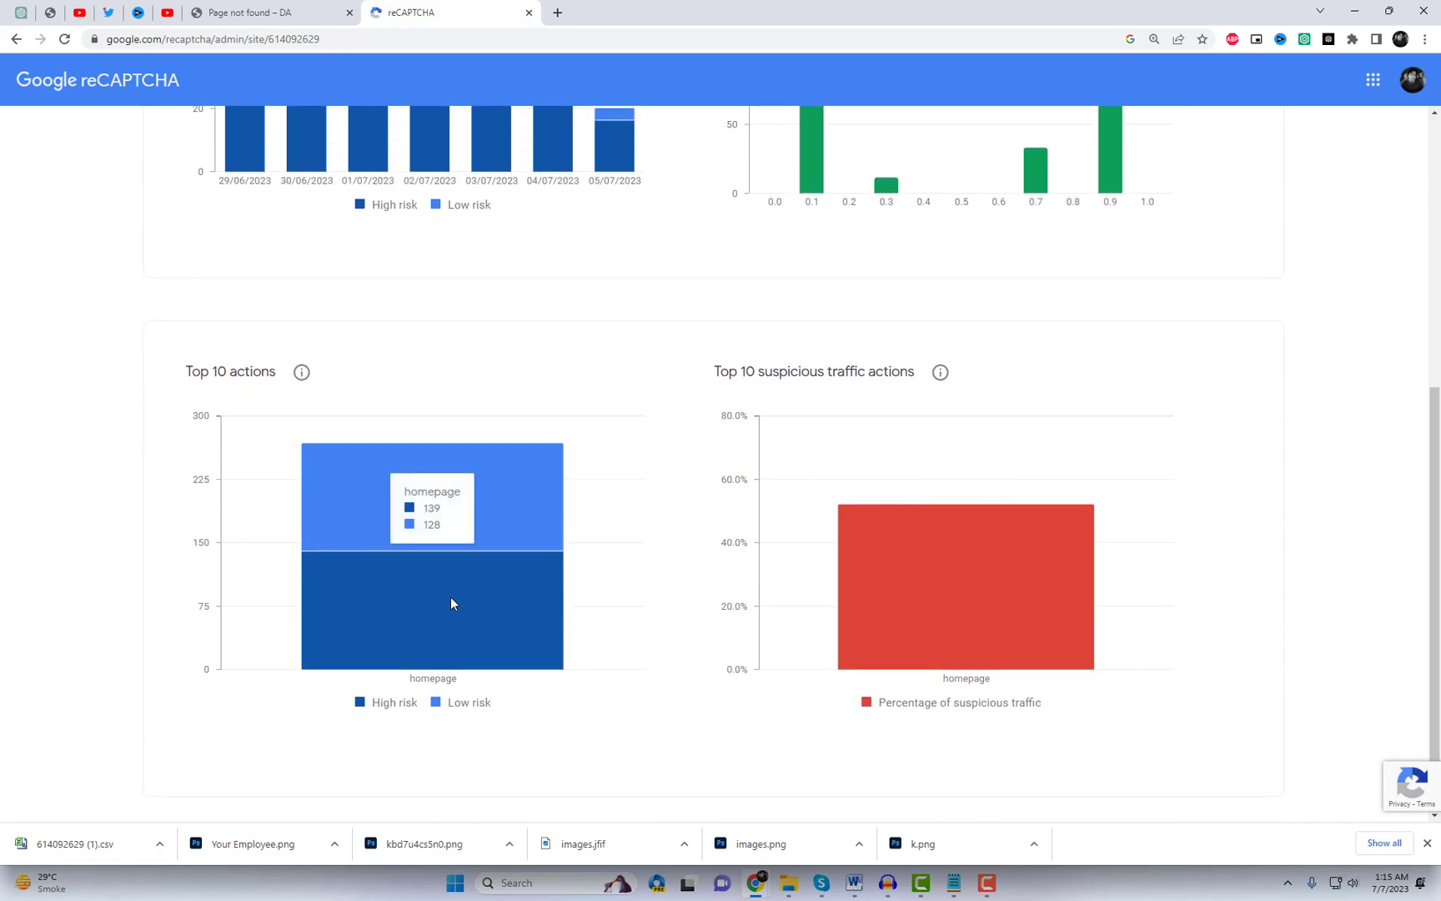
scroll(897, 605, up, 3)
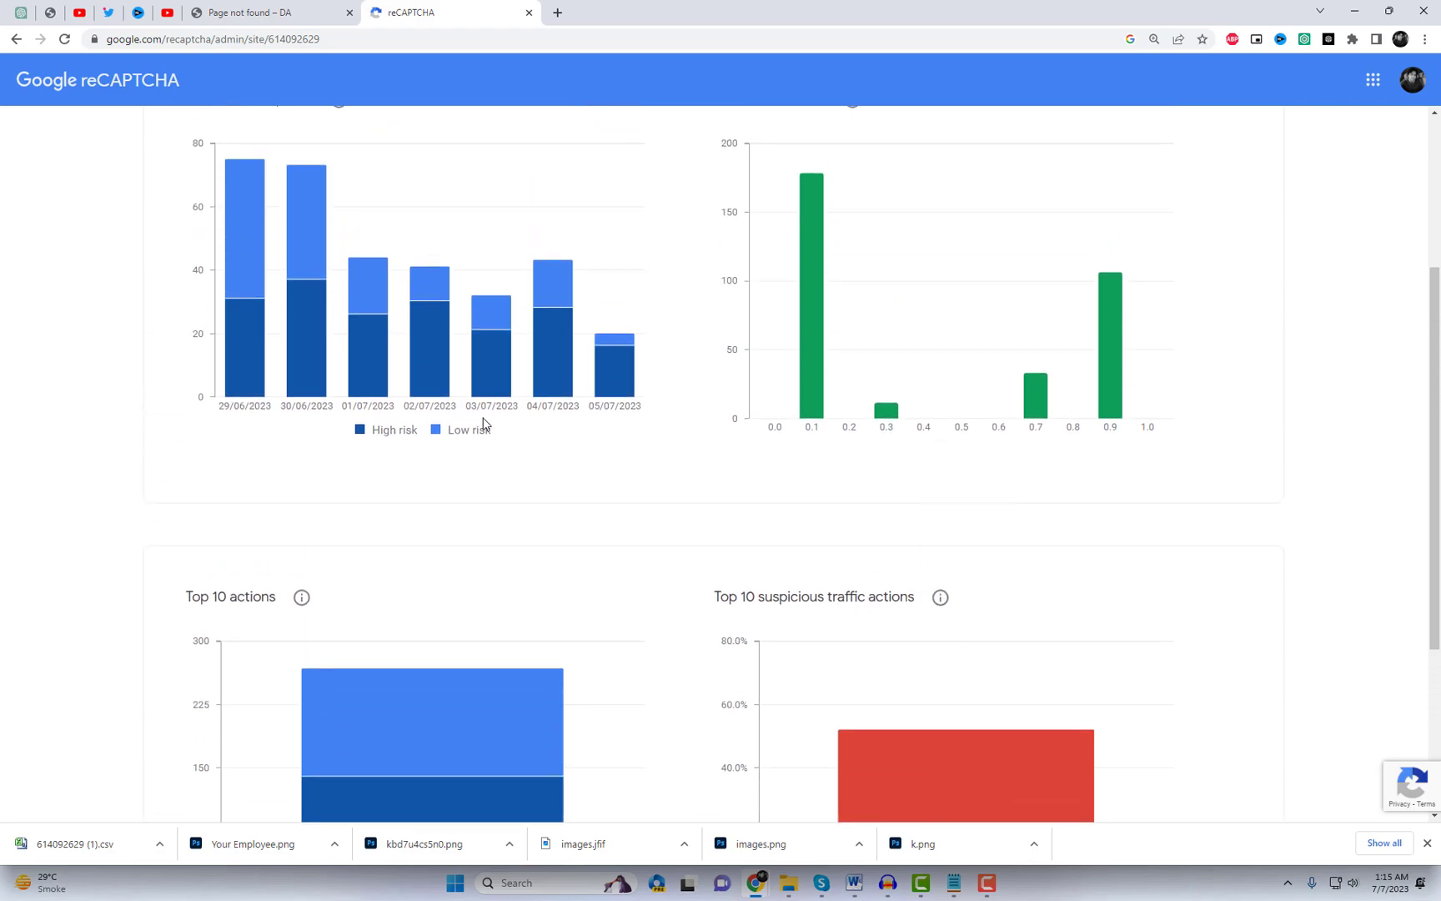
mouse_move(557, 400)
scroll(560, 405, up, 1)
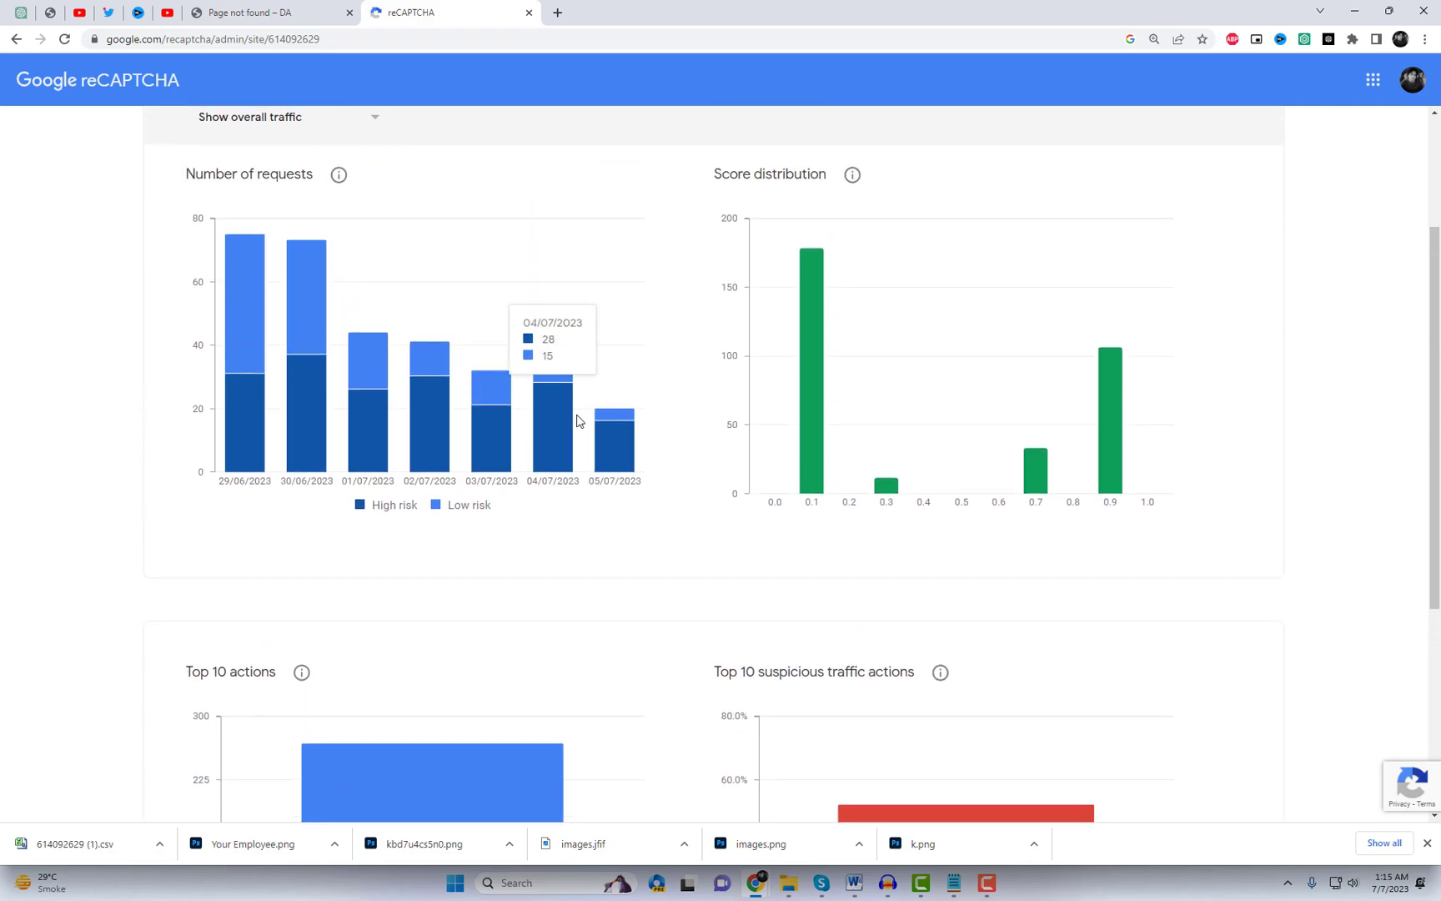
scroll(578, 421, up, 2)
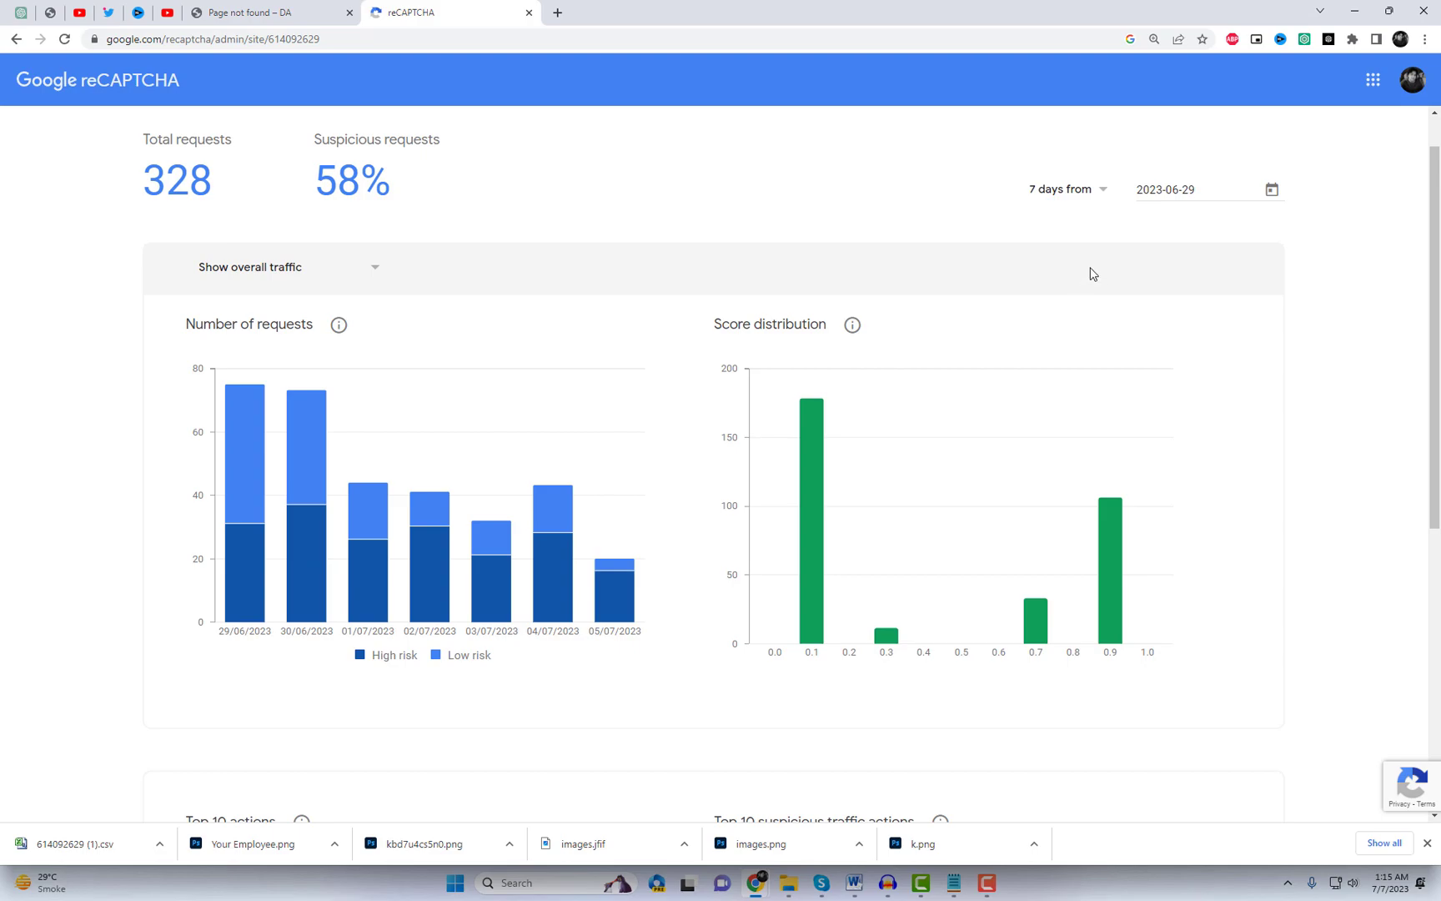
Set the analytics date range to All 90 days and review the updated figures
click(1082, 199)
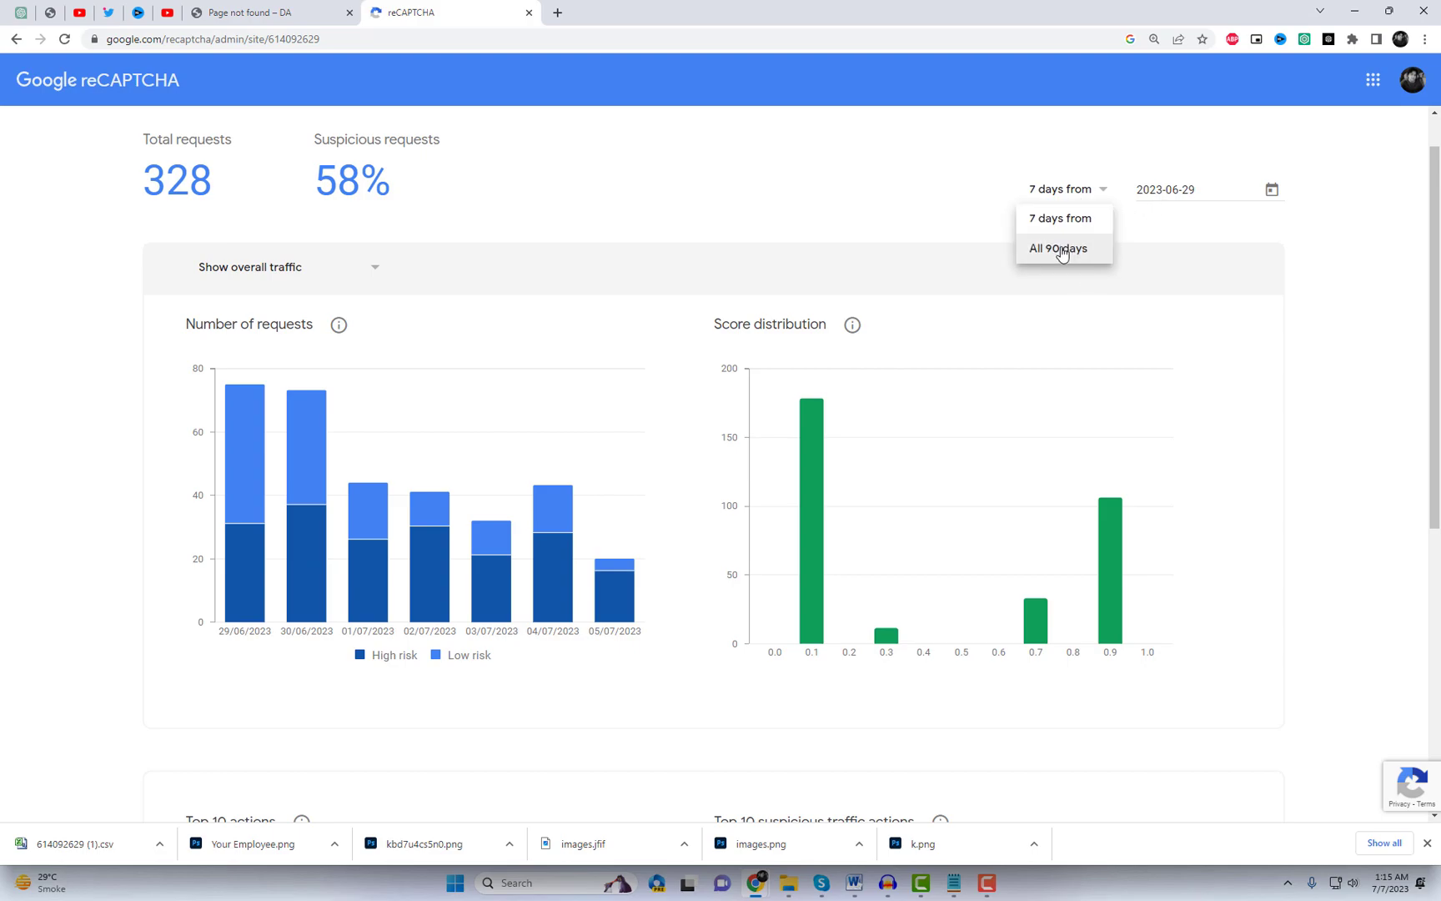
click(1060, 250)
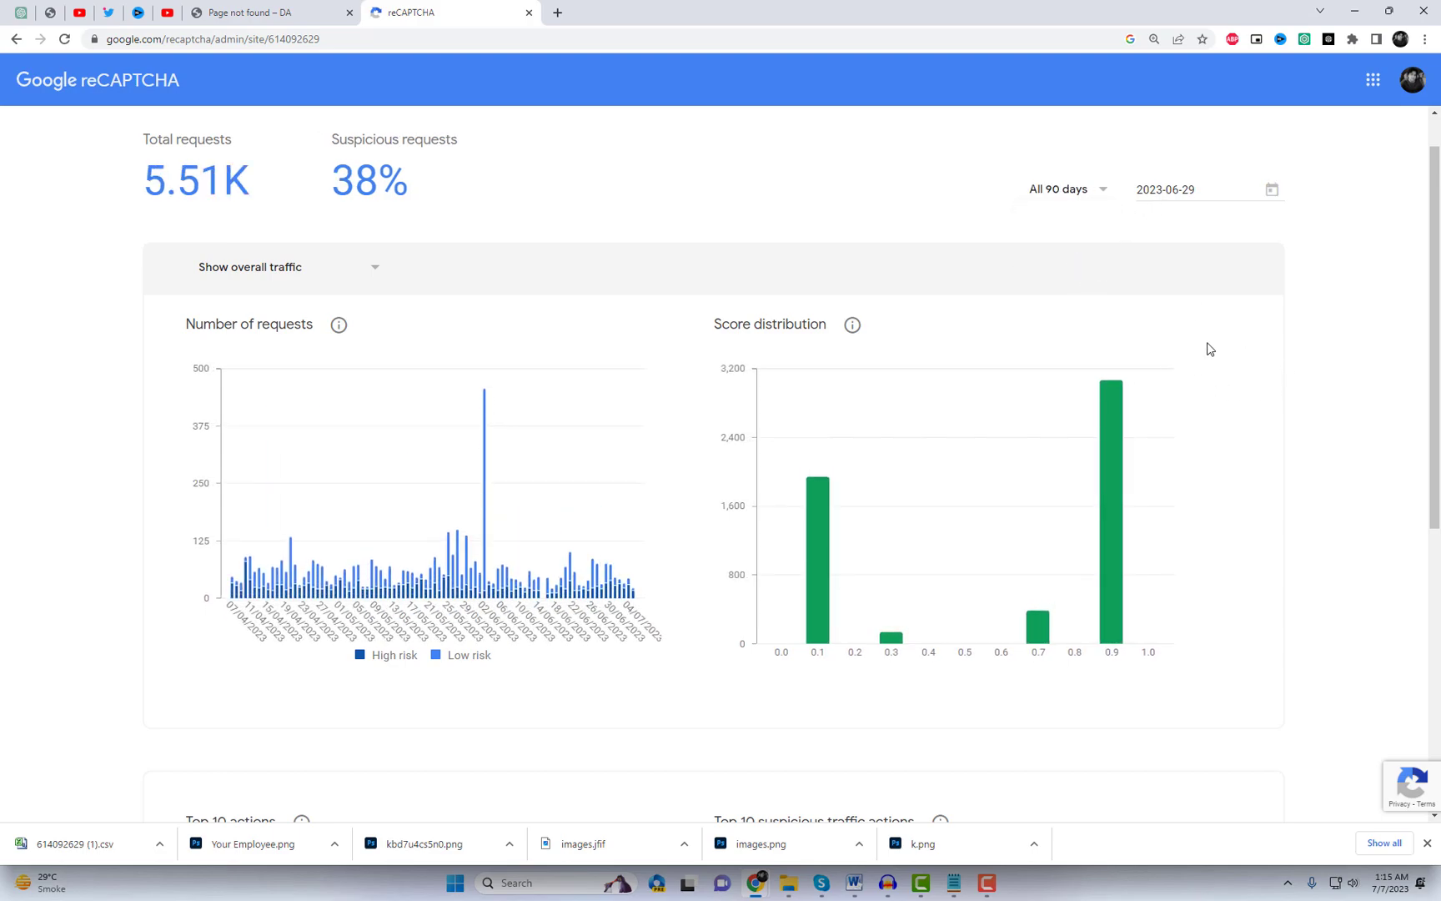
scroll(1169, 445, down, 1)
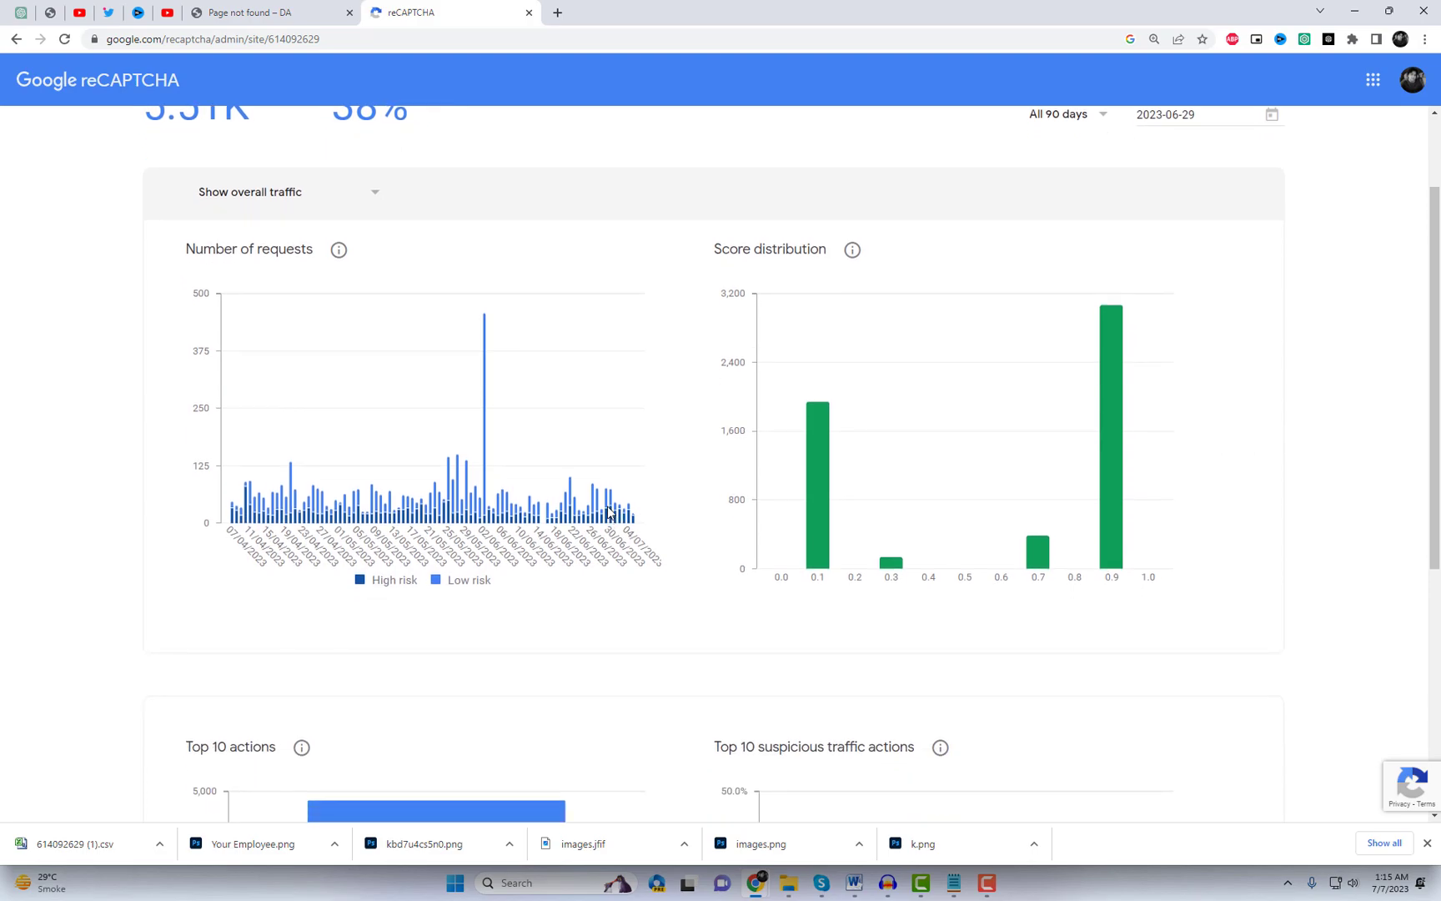
scroll(720, 560, down, 5)
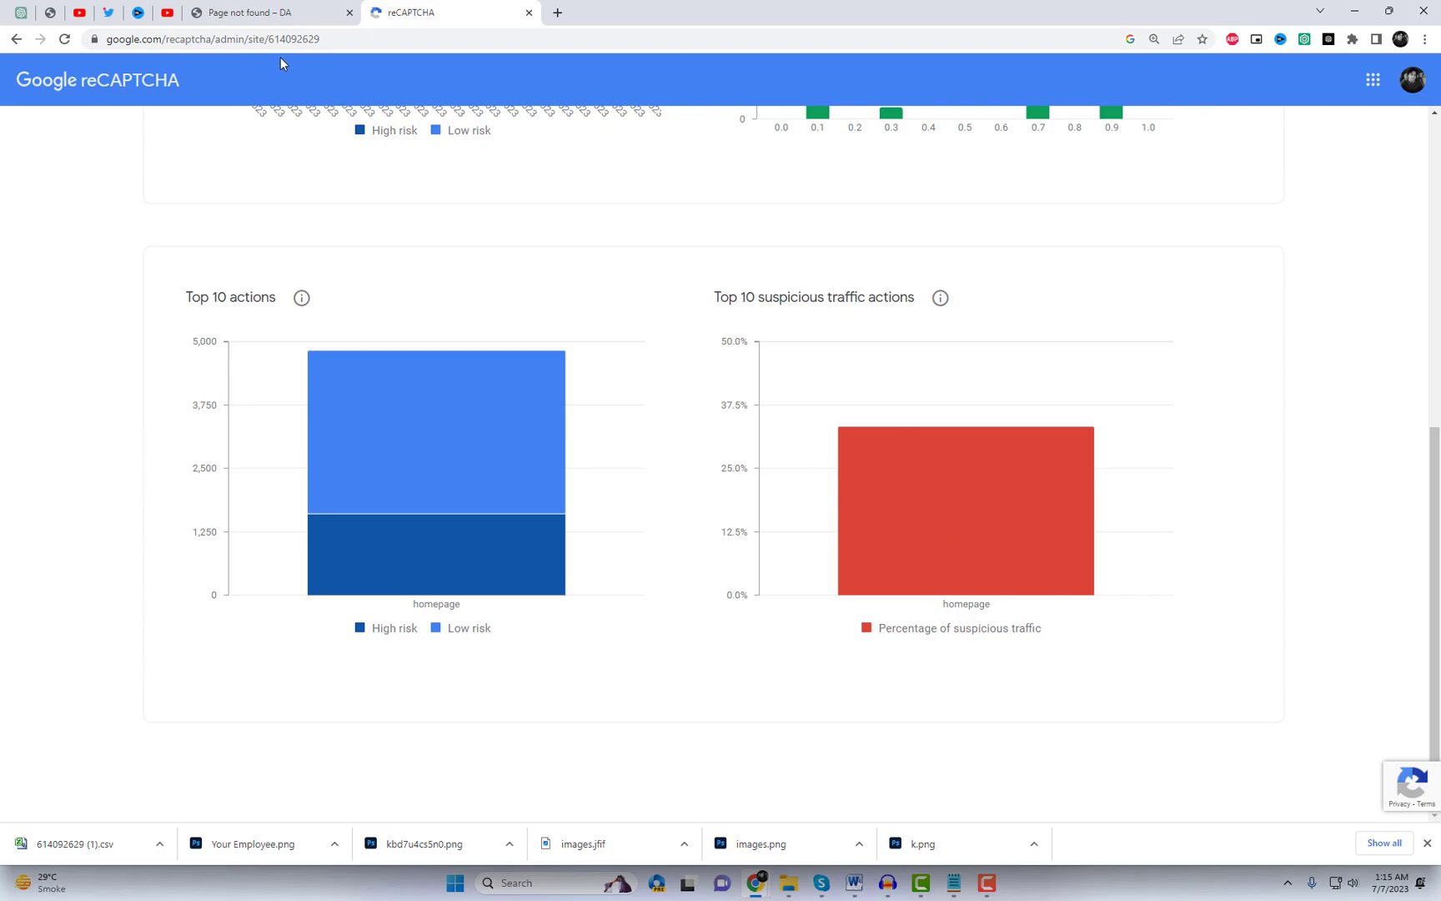
Load templateprobox.com in a new browser tab
click(558, 12)
text(te)
key(Return)
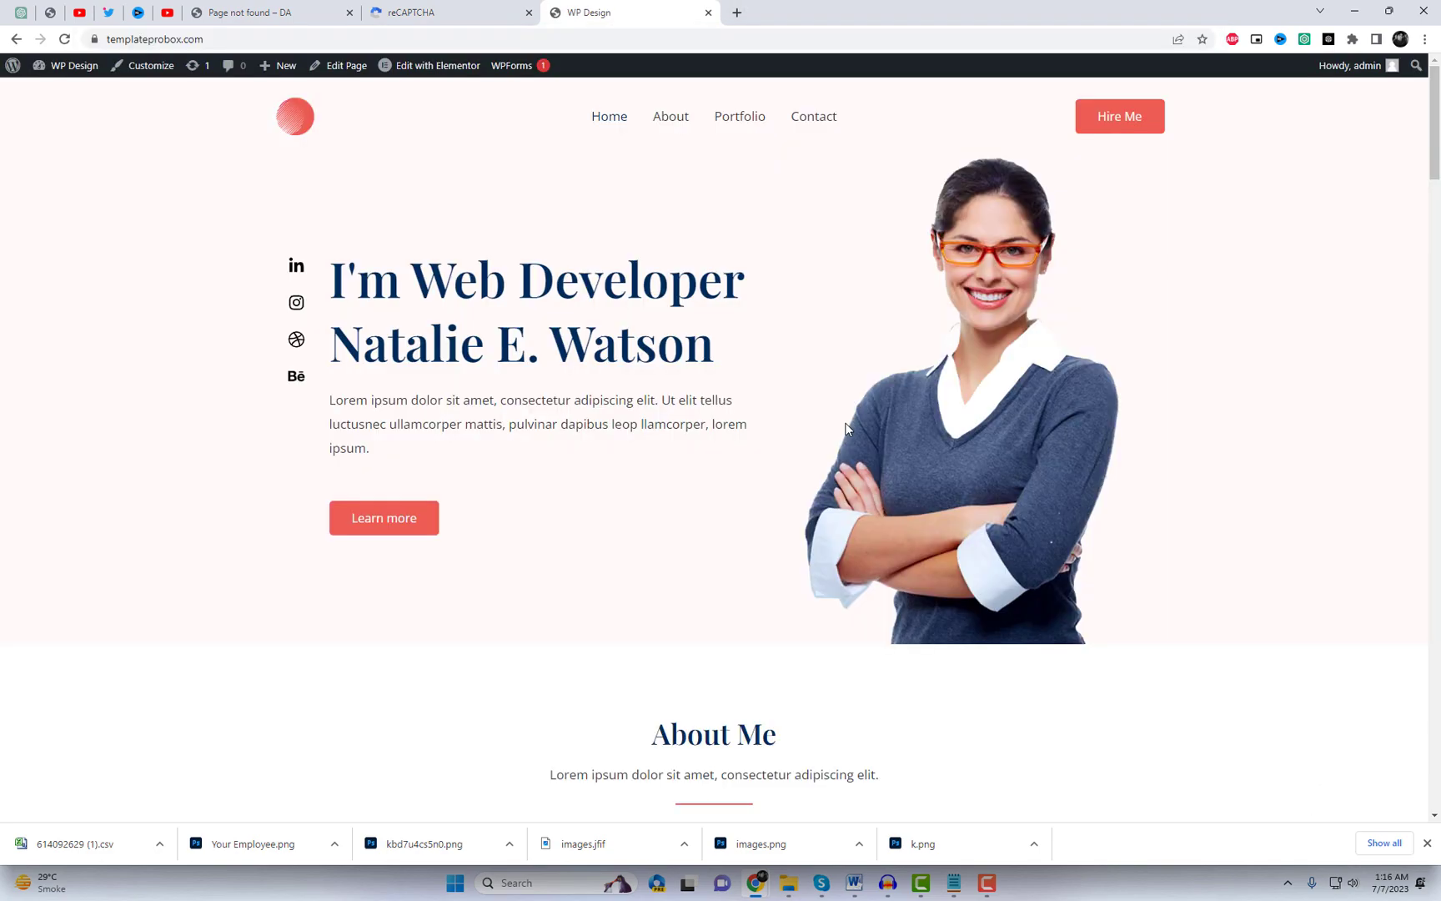